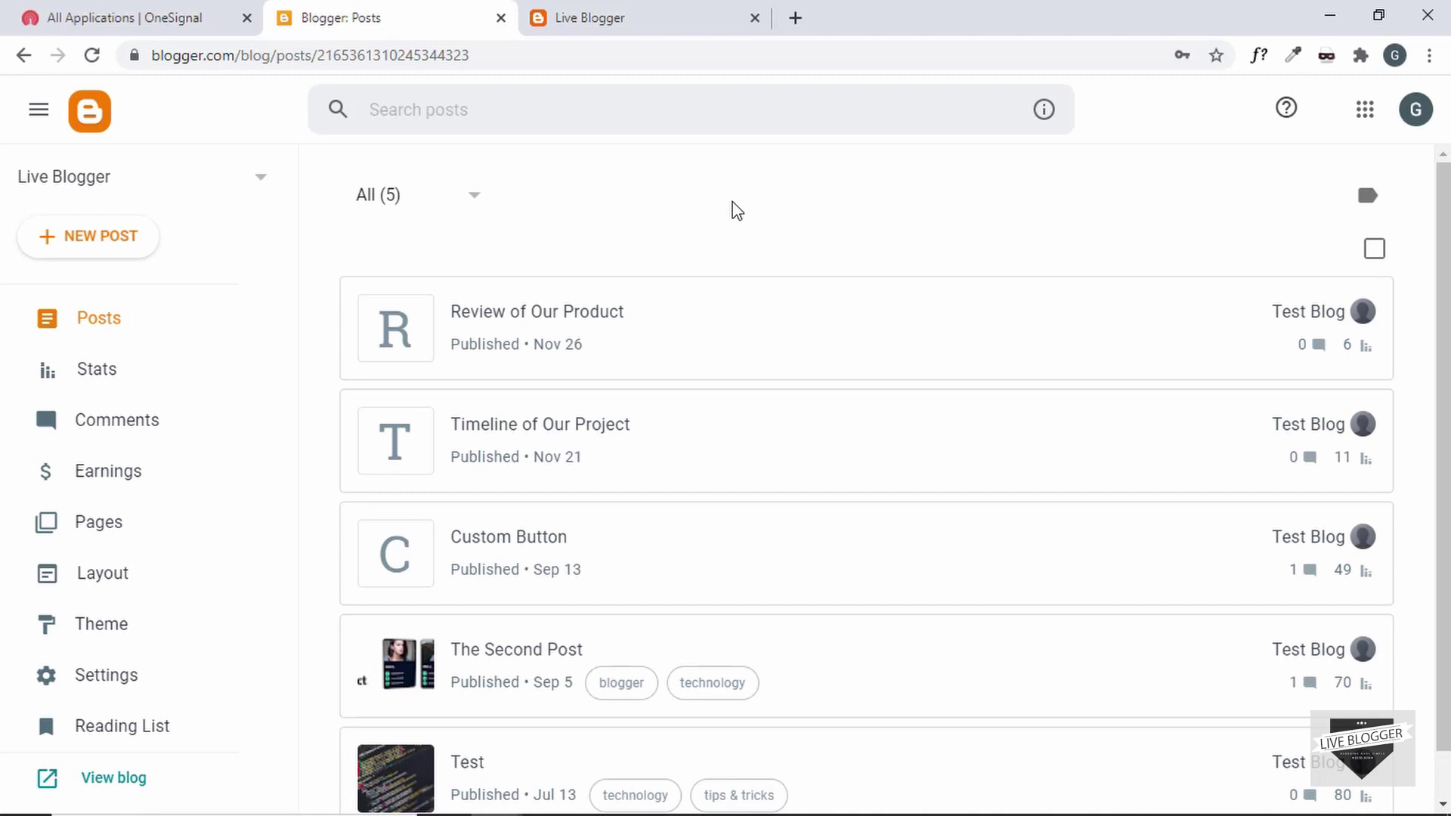
# - Look through the OneSignal homepage, examining its messaging channels, features, integrations and supported platforms
pyautogui.hotkey('ctrl', 'Tab')
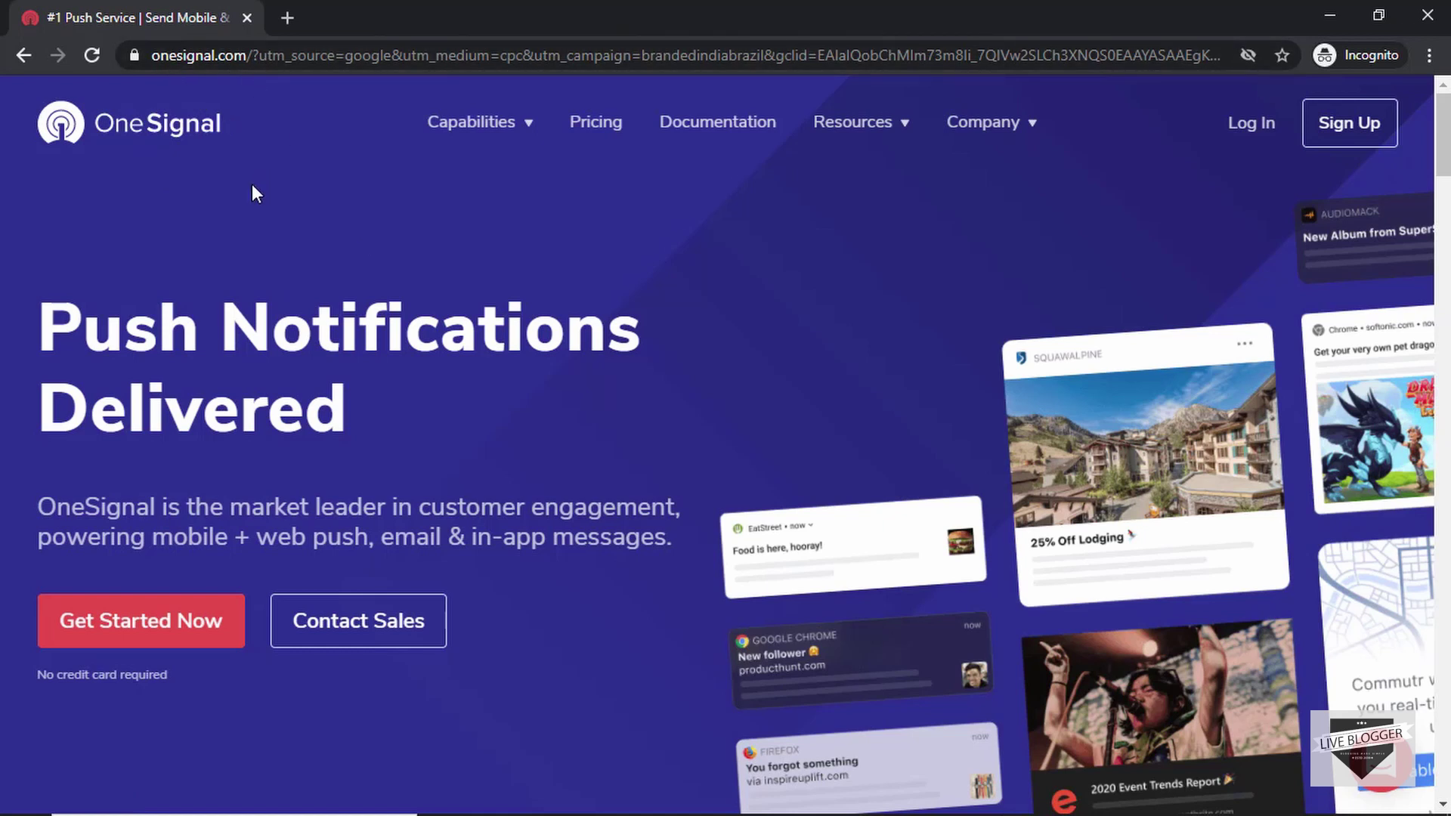
pyautogui.scroll(-1, 252, 189)
pyautogui.scroll(1, 252, 189)
pyautogui.scroll(-5, 739, 405)
pyautogui.scroll(5, 739, 406)
pyautogui.scroll(-6, 739, 406)
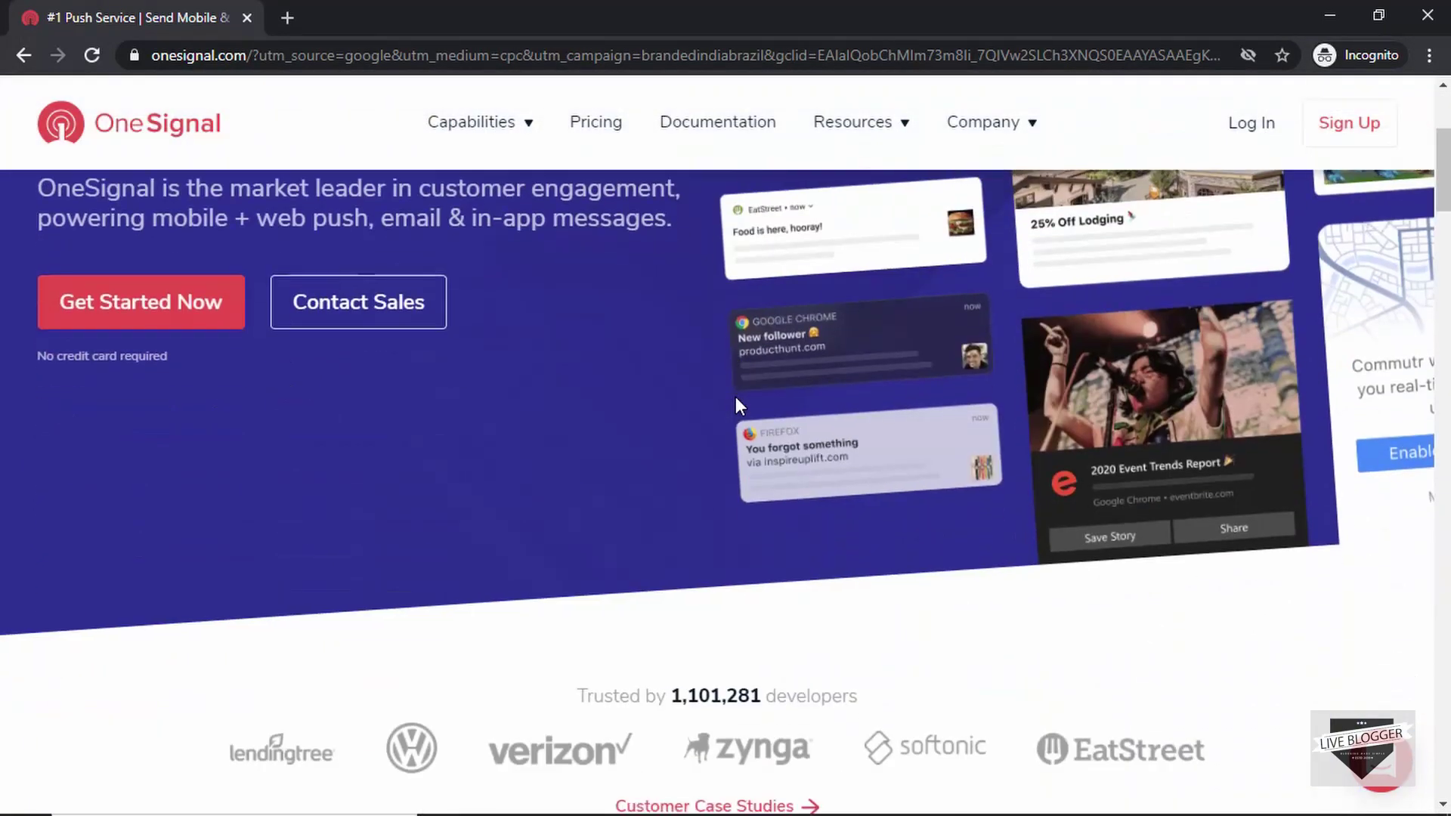
pyautogui.scroll(-2, 739, 405)
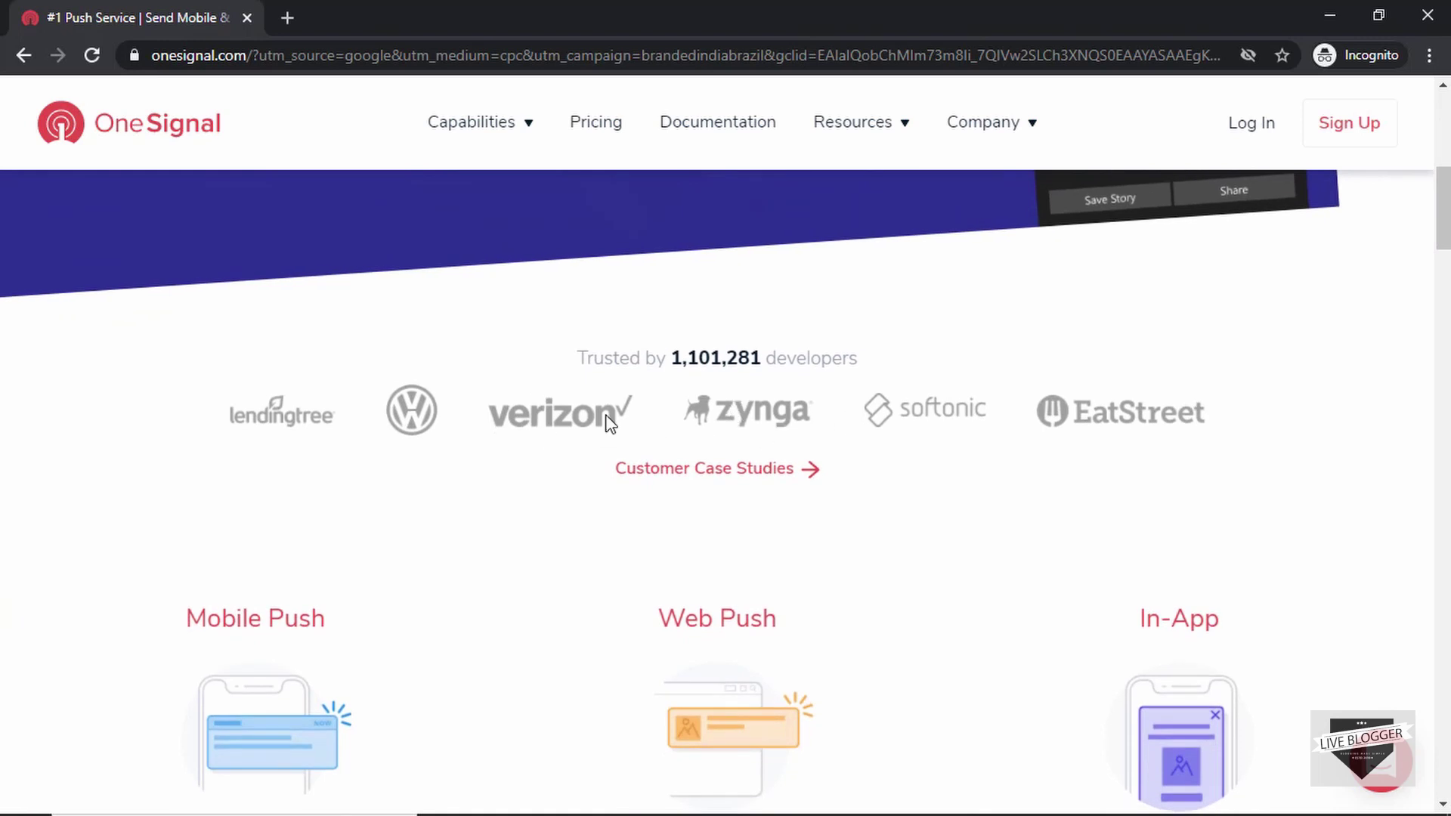
pyautogui.scroll(-1, 611, 423)
pyautogui.scroll(-2, 611, 423)
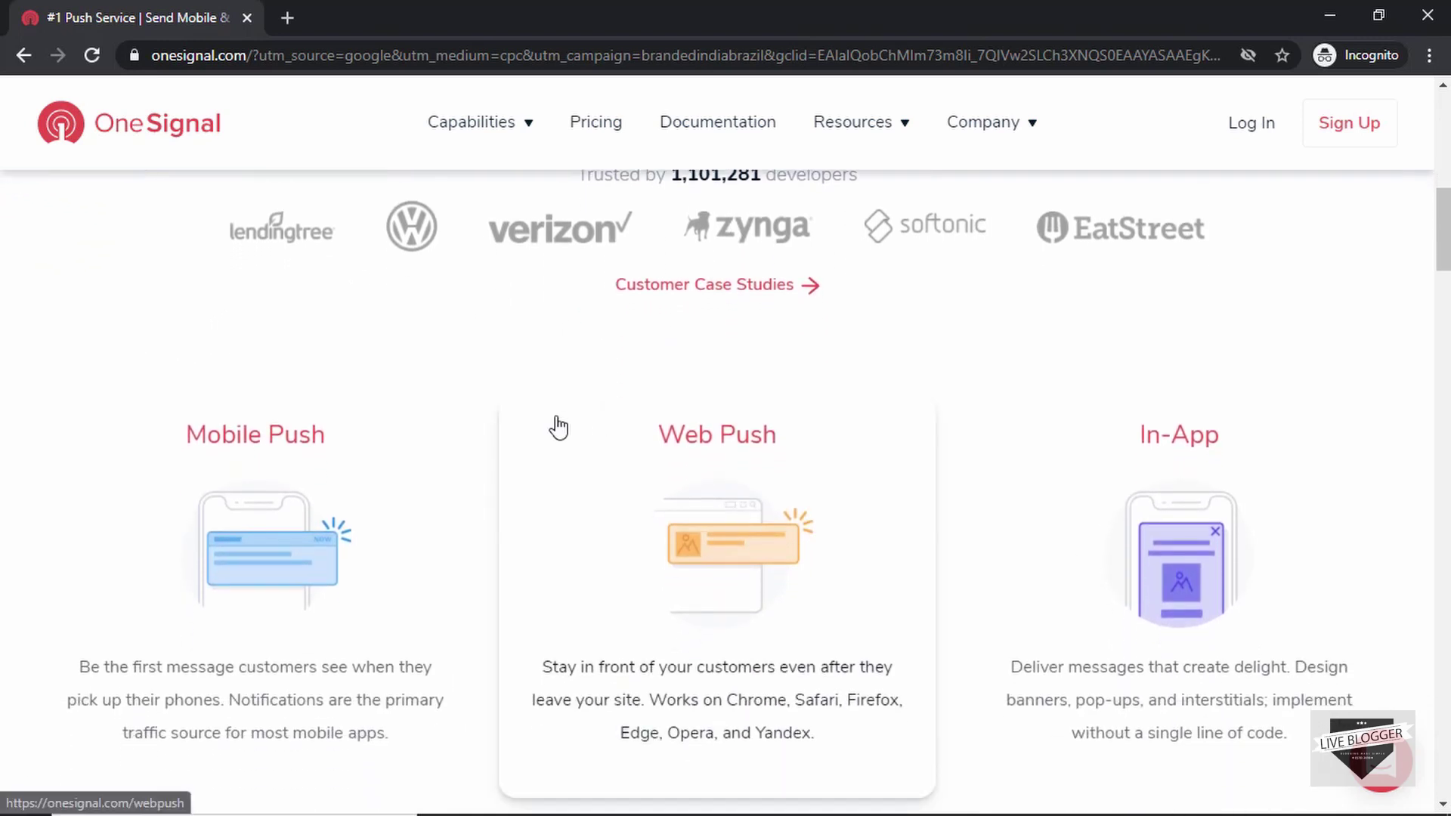
pyautogui.scroll(-1, 559, 426)
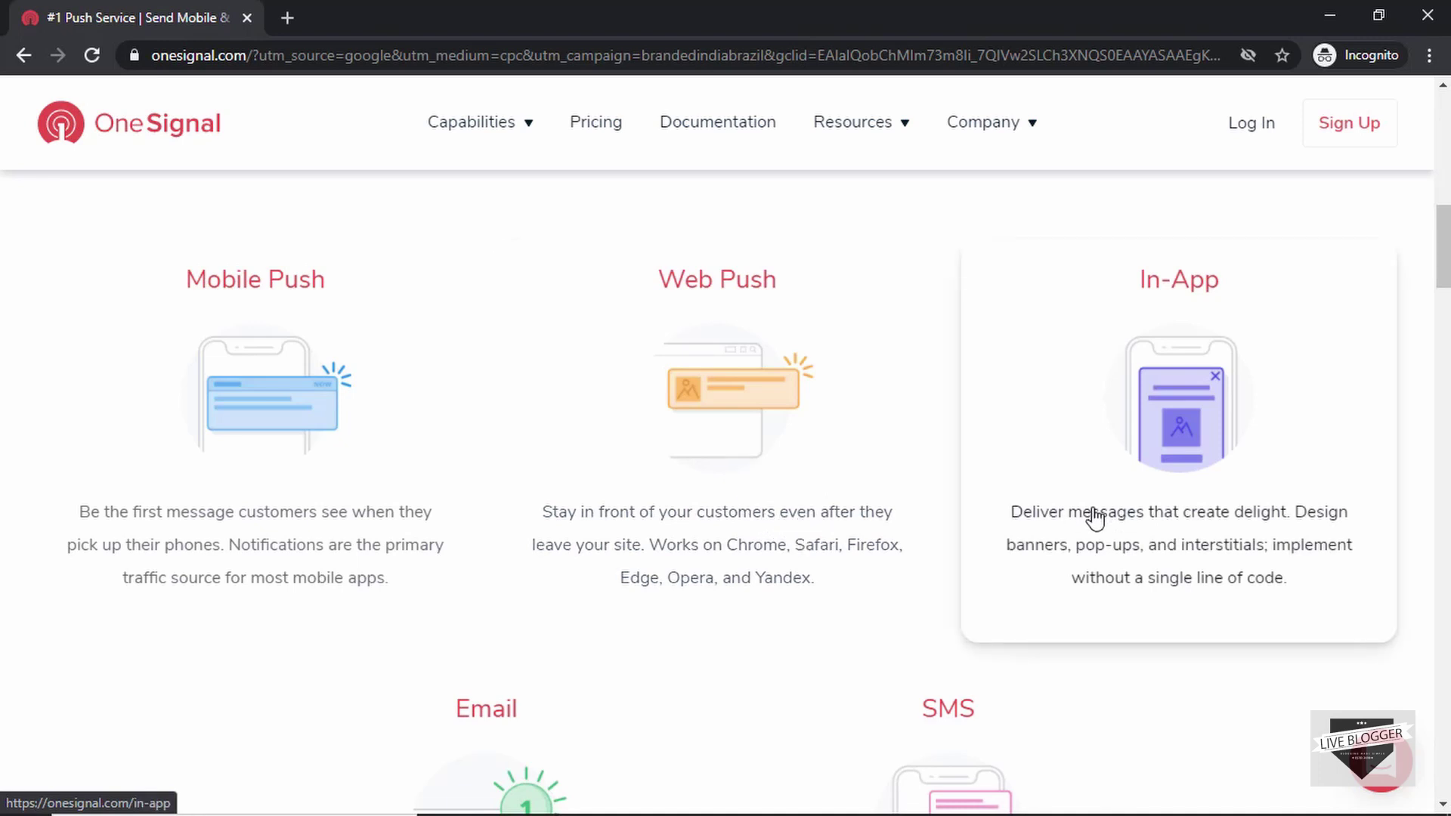
pyautogui.scroll(-4, 1096, 520)
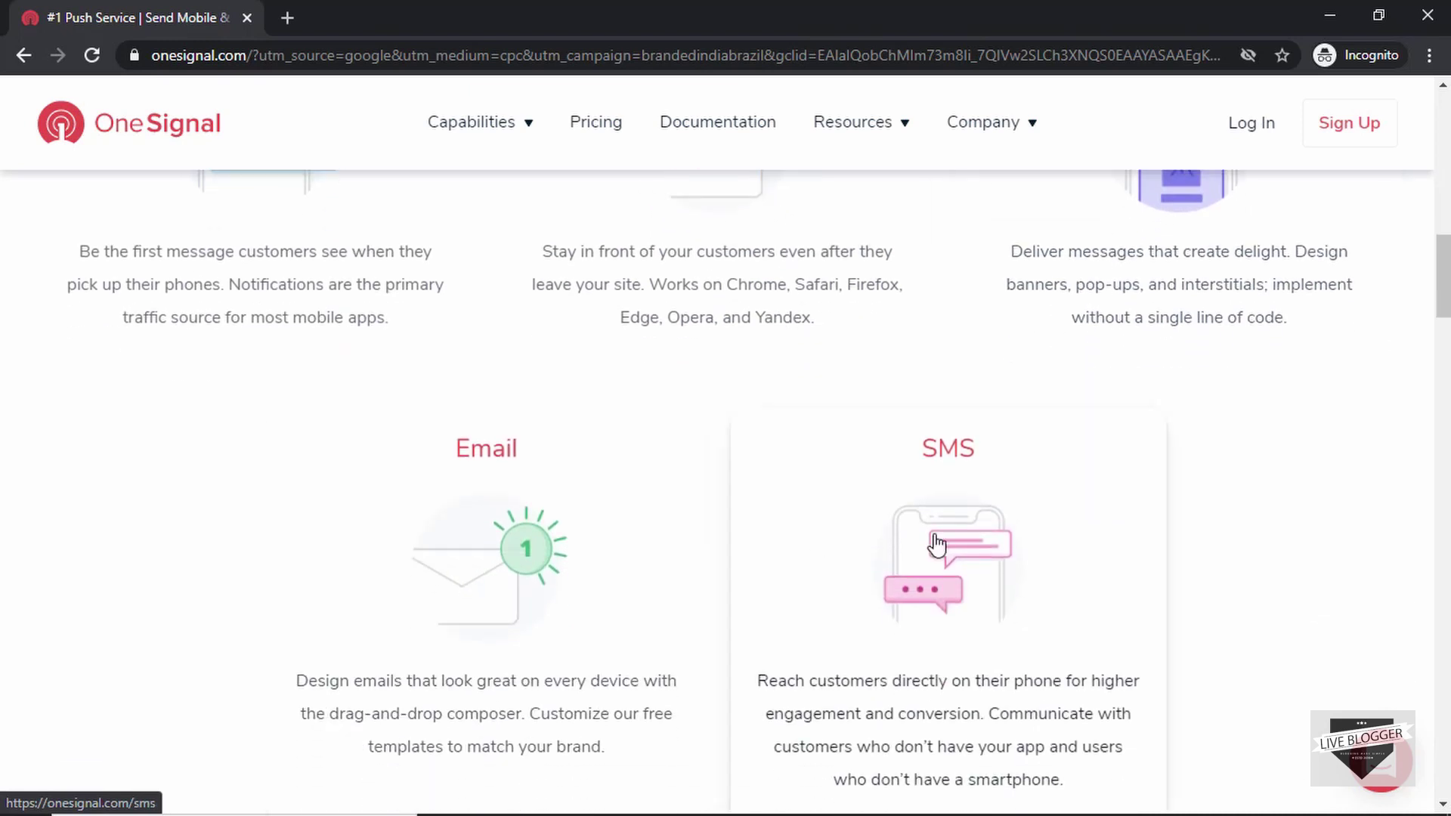
pyautogui.scroll(-8, 937, 544)
pyautogui.scroll(5, 937, 544)
pyautogui.scroll(-6, 938, 544)
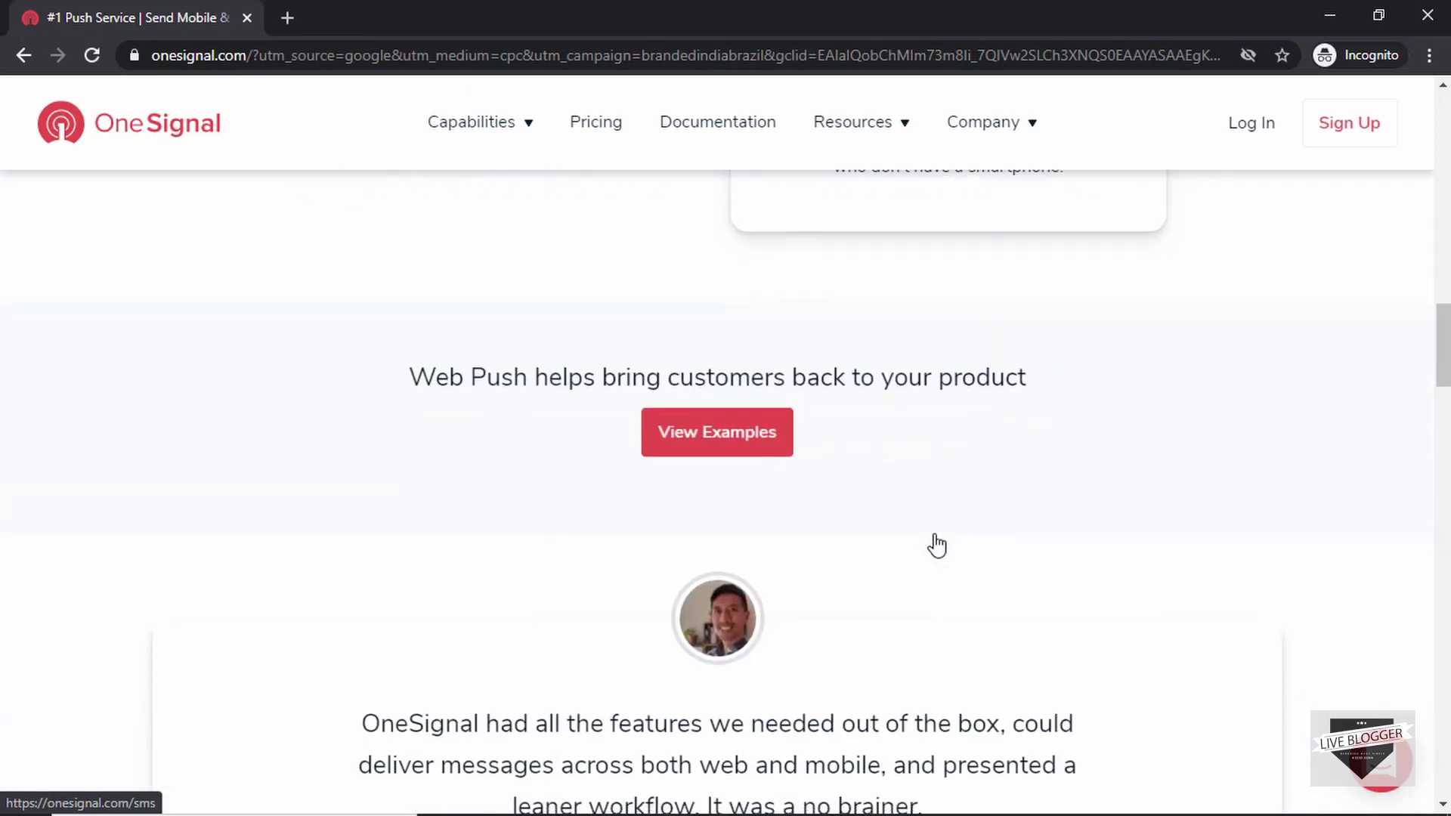
pyautogui.scroll(-9, 937, 545)
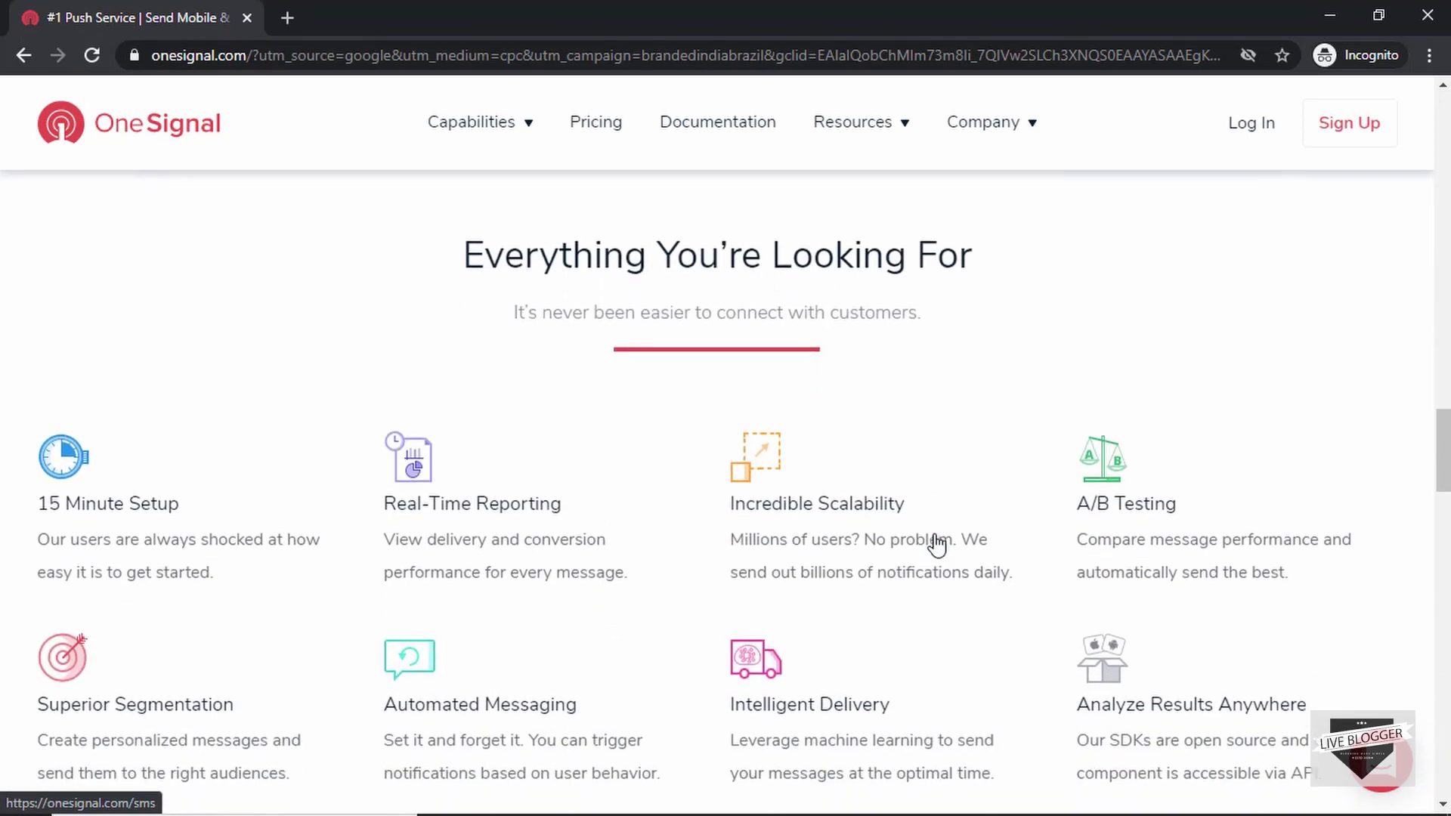
pyautogui.scroll(-7, 937, 545)
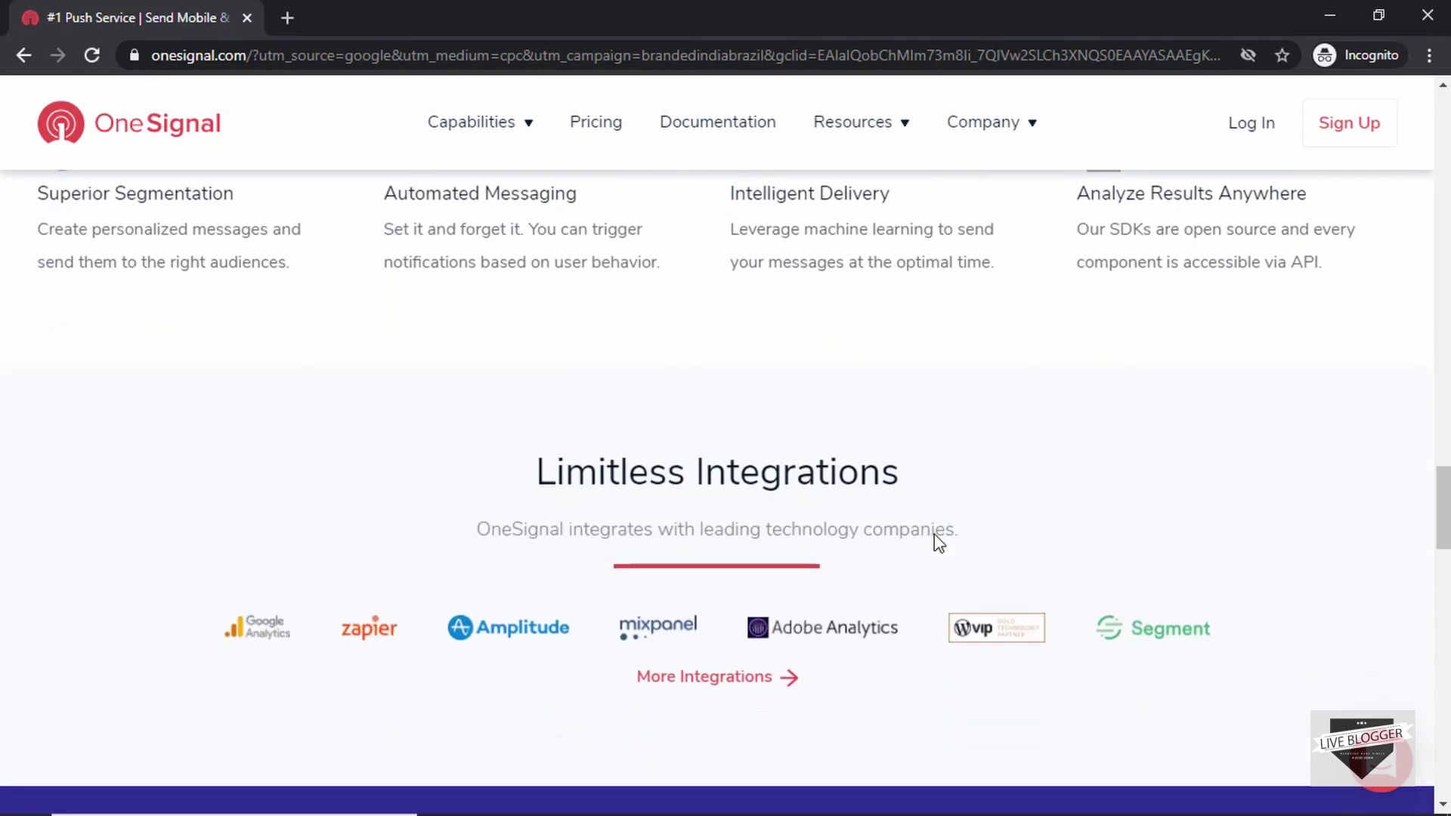
pyautogui.scroll(-15, 938, 543)
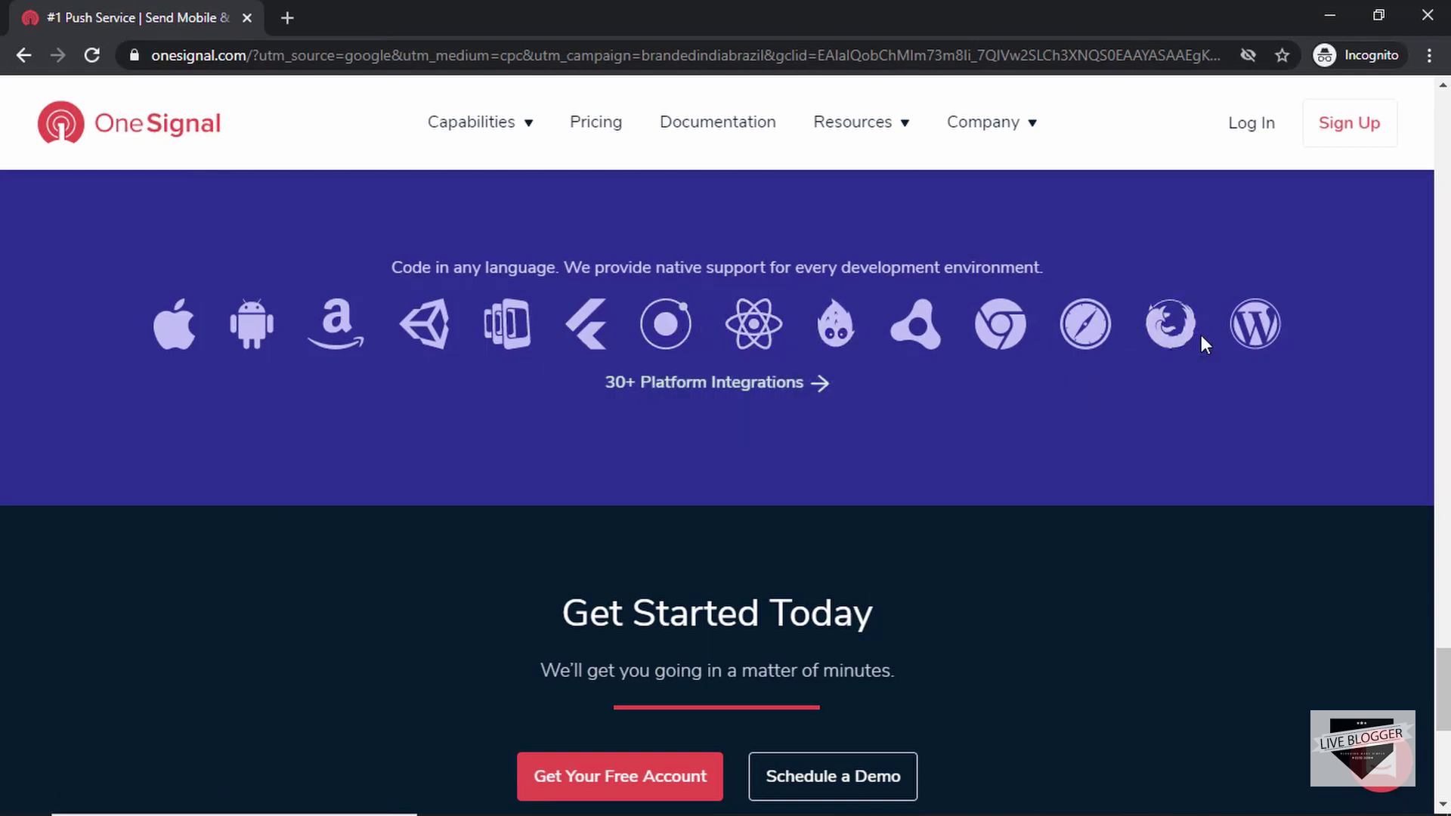
pyautogui.scroll(-5, 1447, 737)
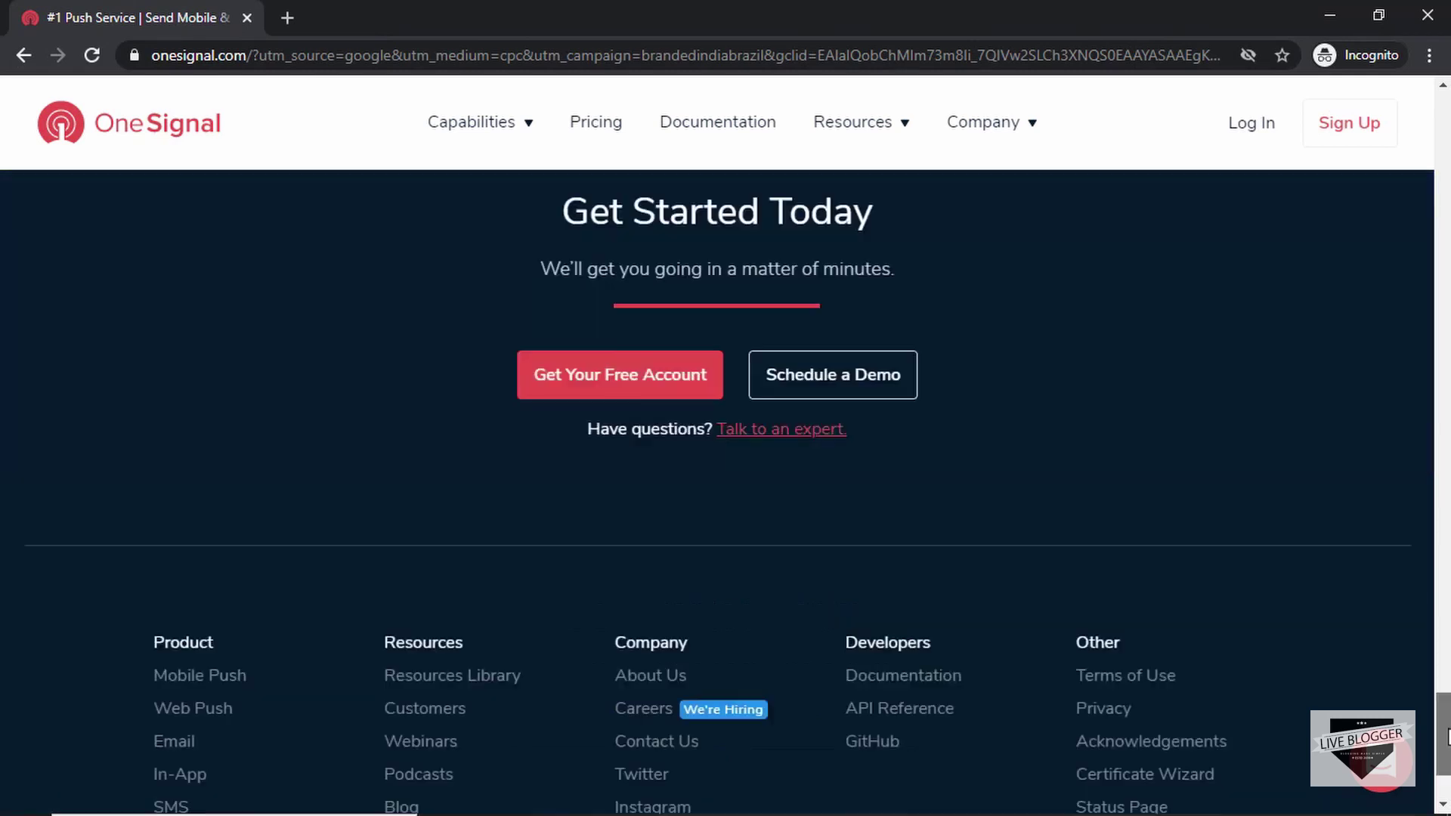
pyautogui.moveTo(1448, 737); pyautogui.dragTo(1444, 106)
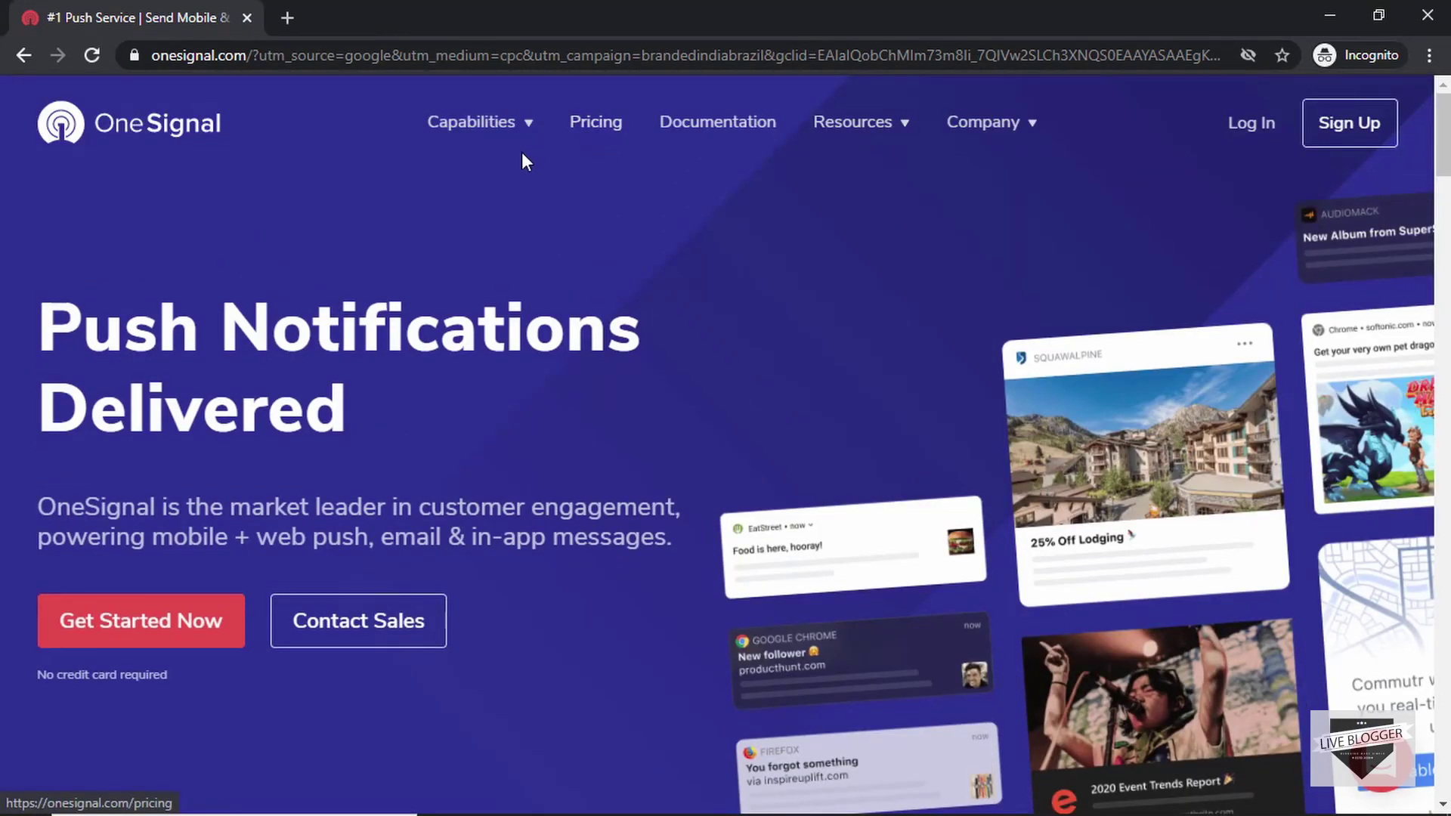
# - Open OneSignal's pricing page and compare the Free, Growth, Professional and Enterprise plans
pyautogui.click(603, 132)
pyautogui.scroll(-3, 421, 427)
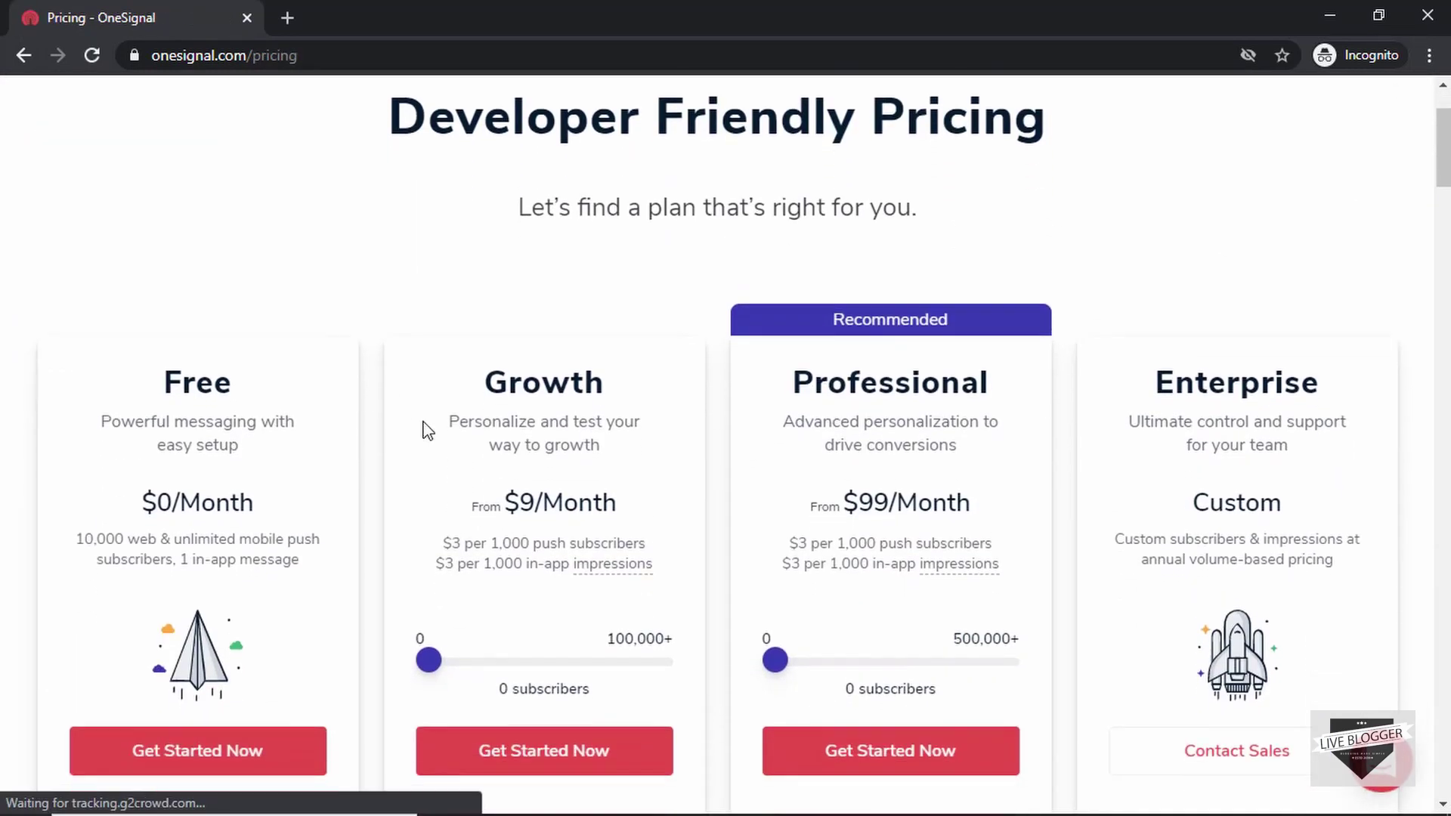
pyautogui.scroll(-2, 243, 374)
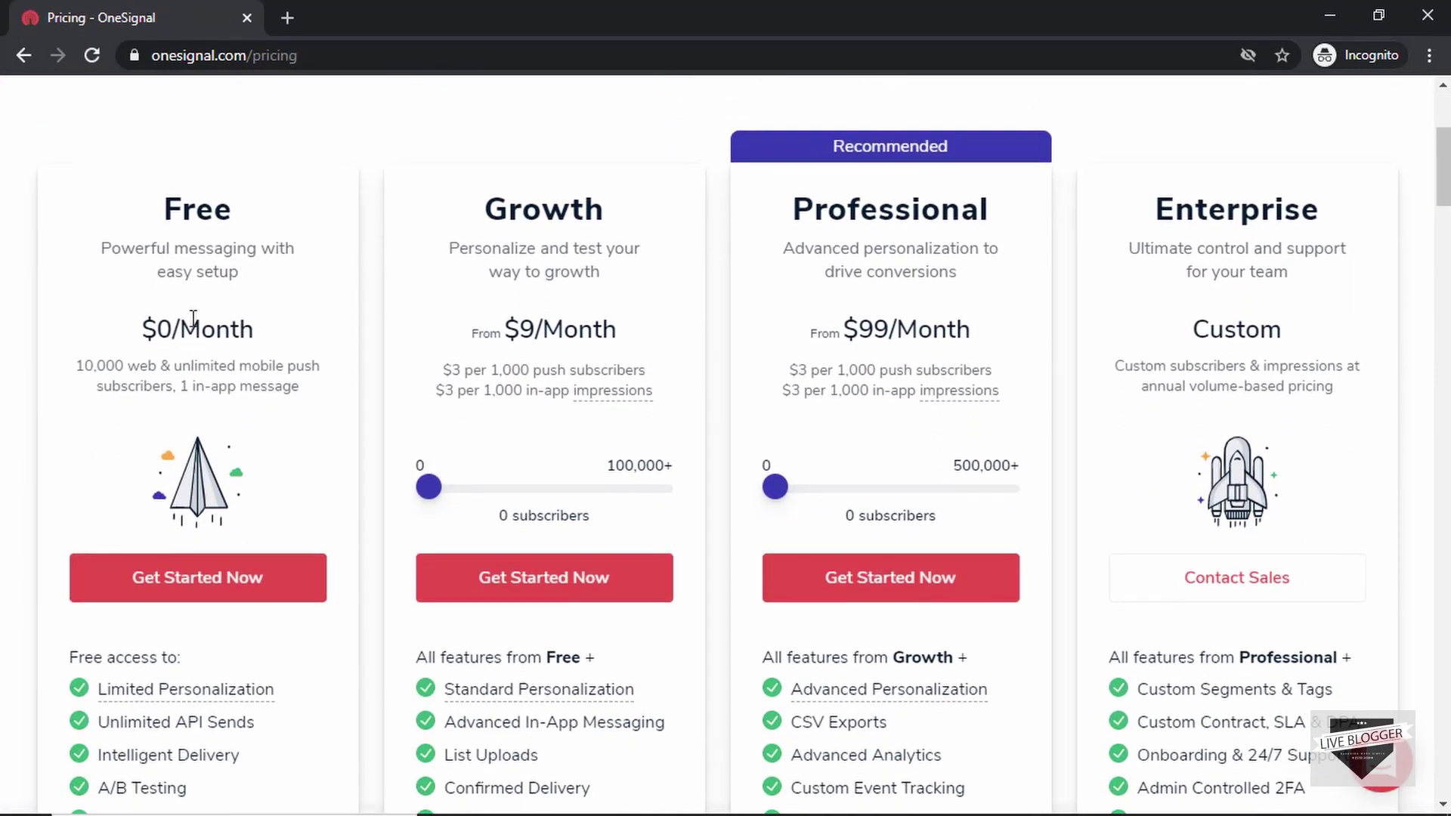
pyautogui.scroll(-2, 225, 420)
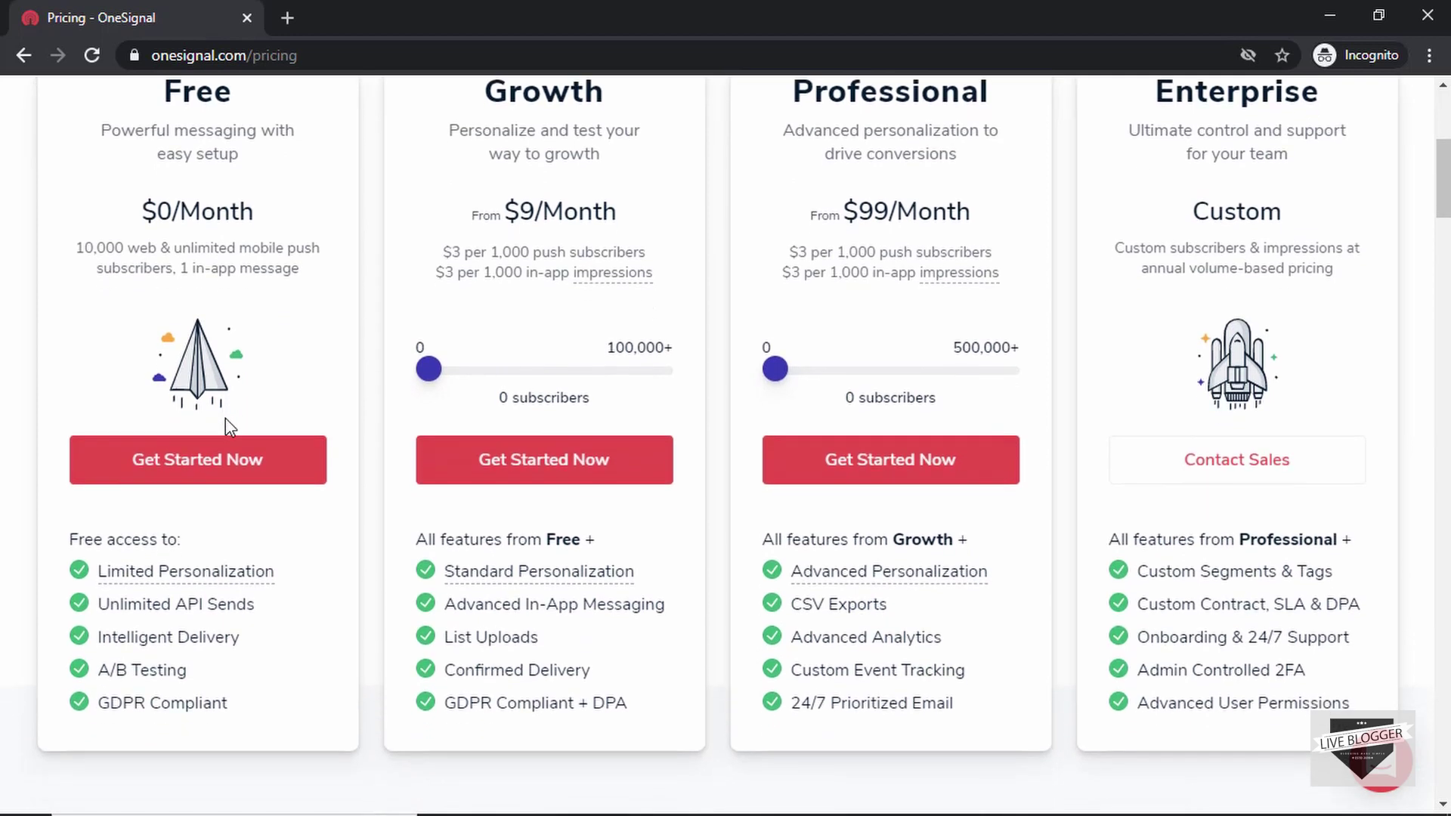
pyautogui.scroll(4, 226, 419)
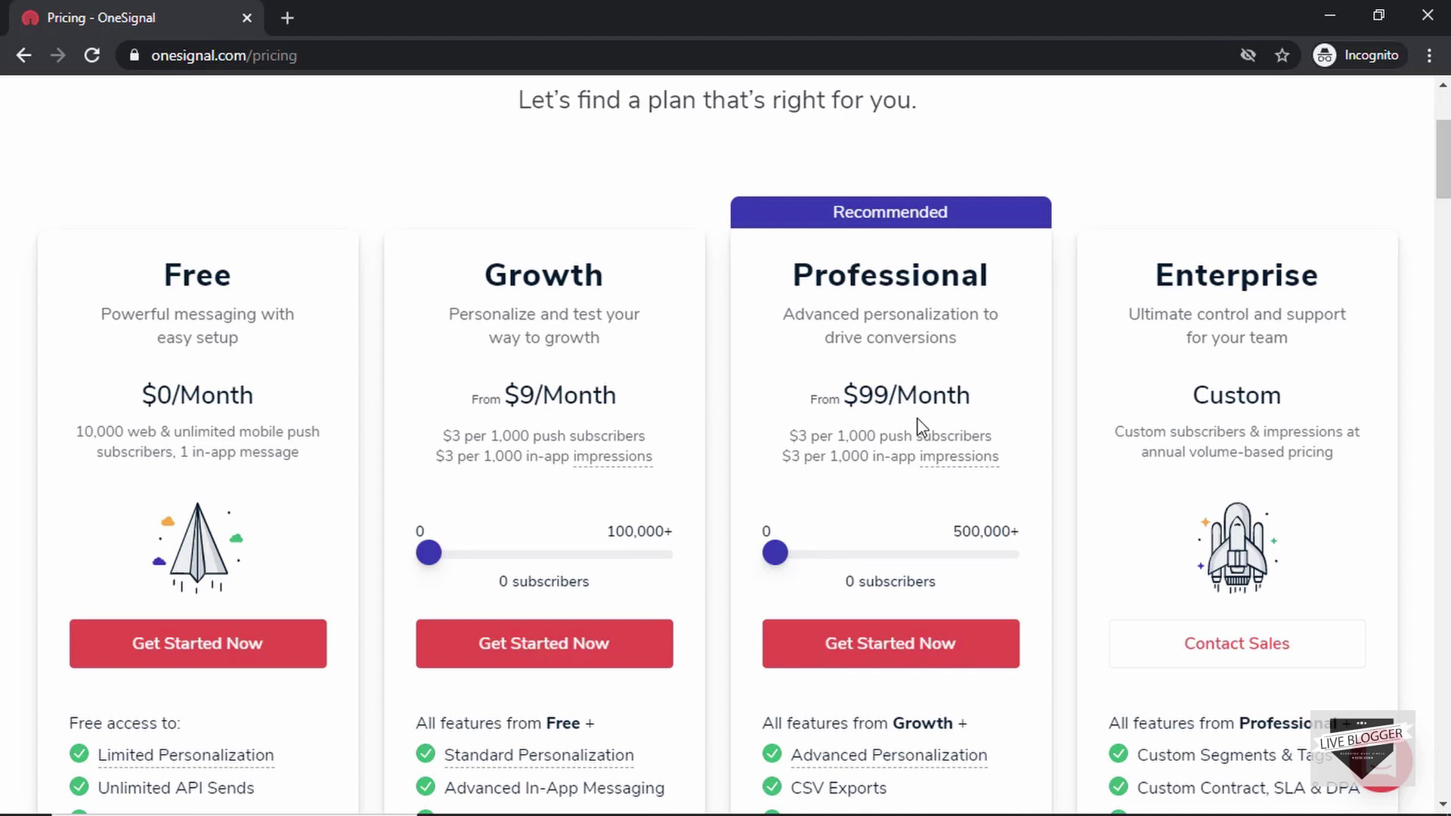
pyautogui.scroll(3, 603, 460)
pyautogui.scroll(-8, 605, 459)
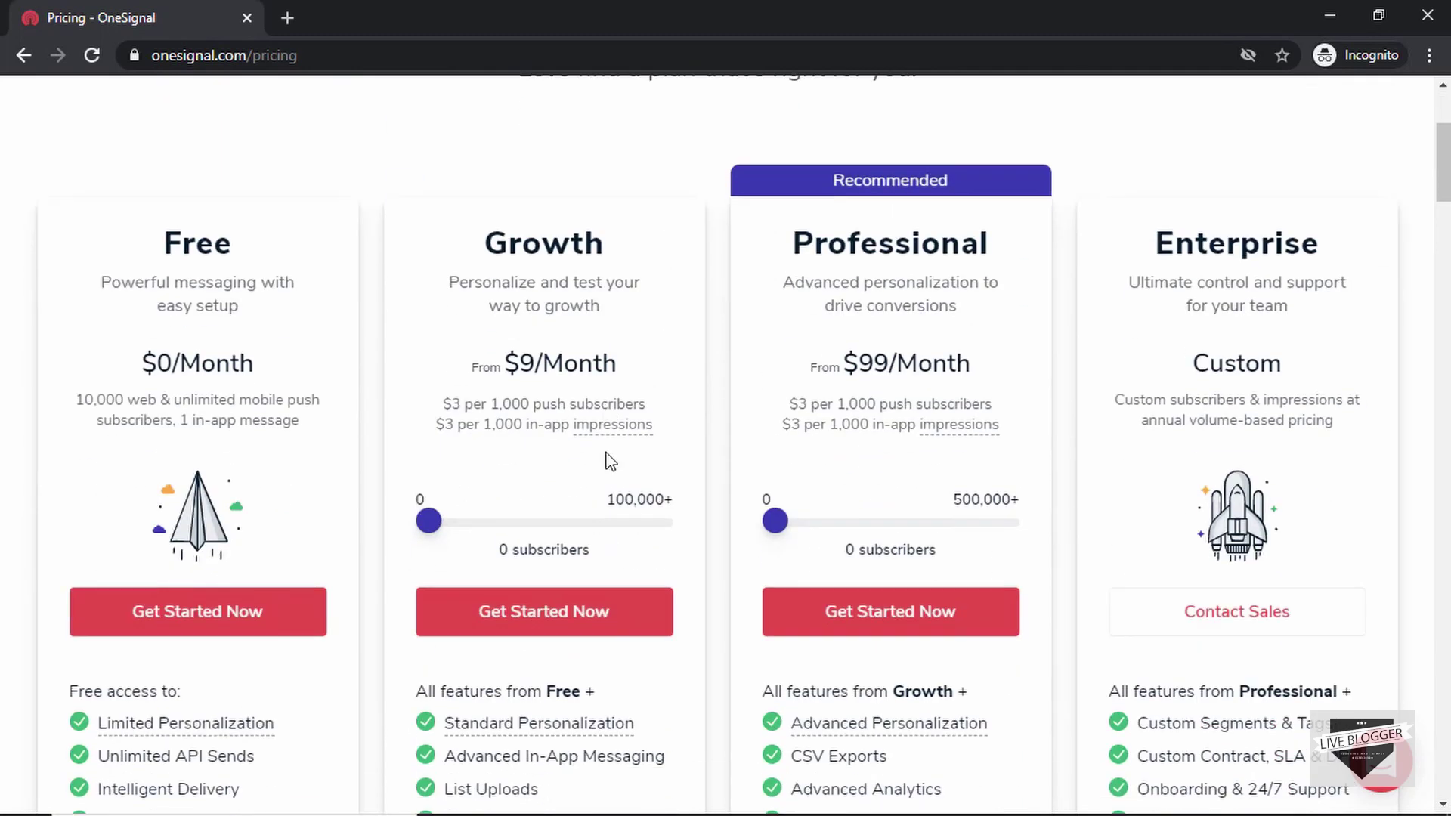
pyautogui.scroll(-4, 564, 514)
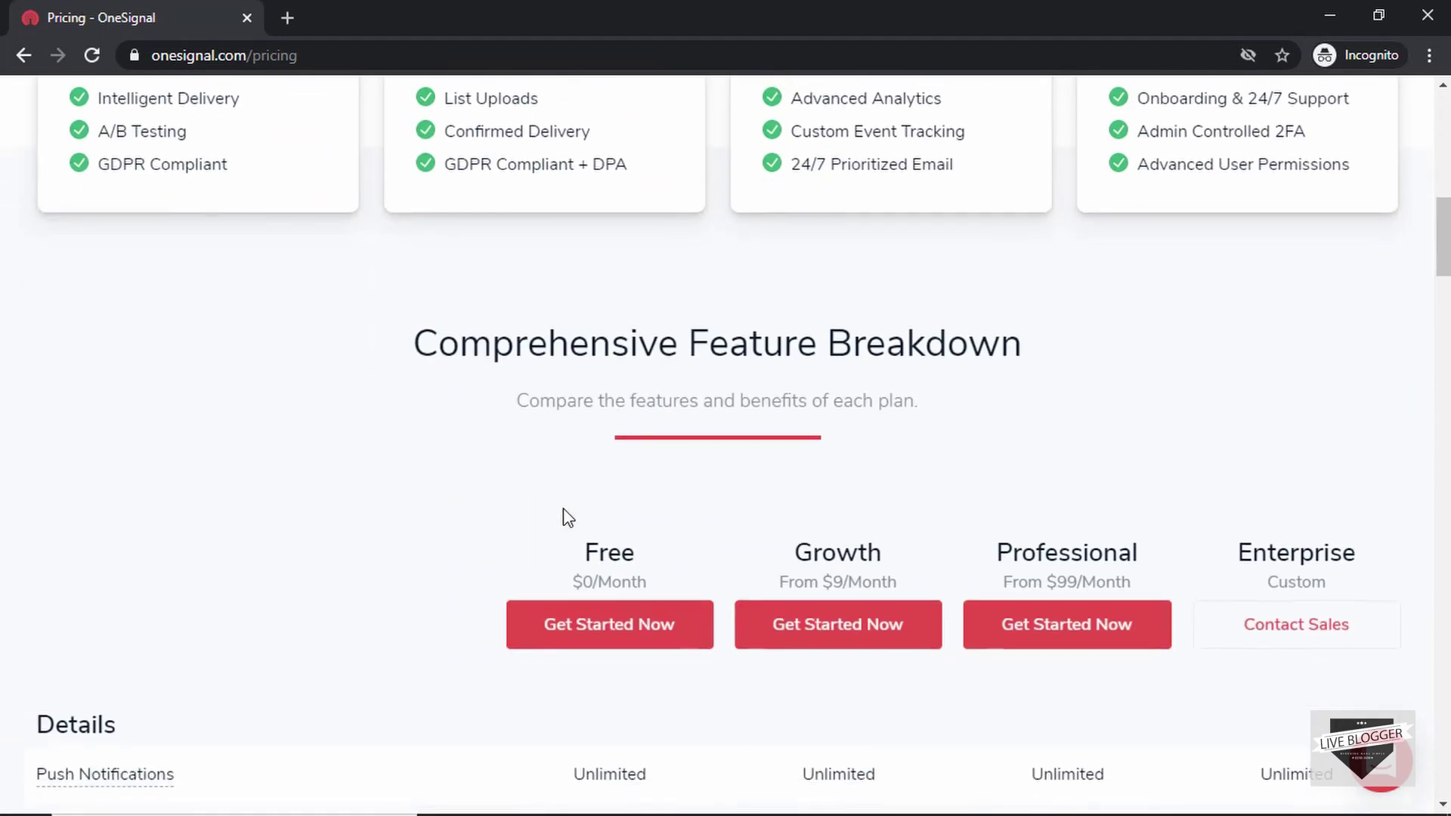
pyautogui.scroll(10, 564, 514)
pyautogui.scroll(2, 567, 514)
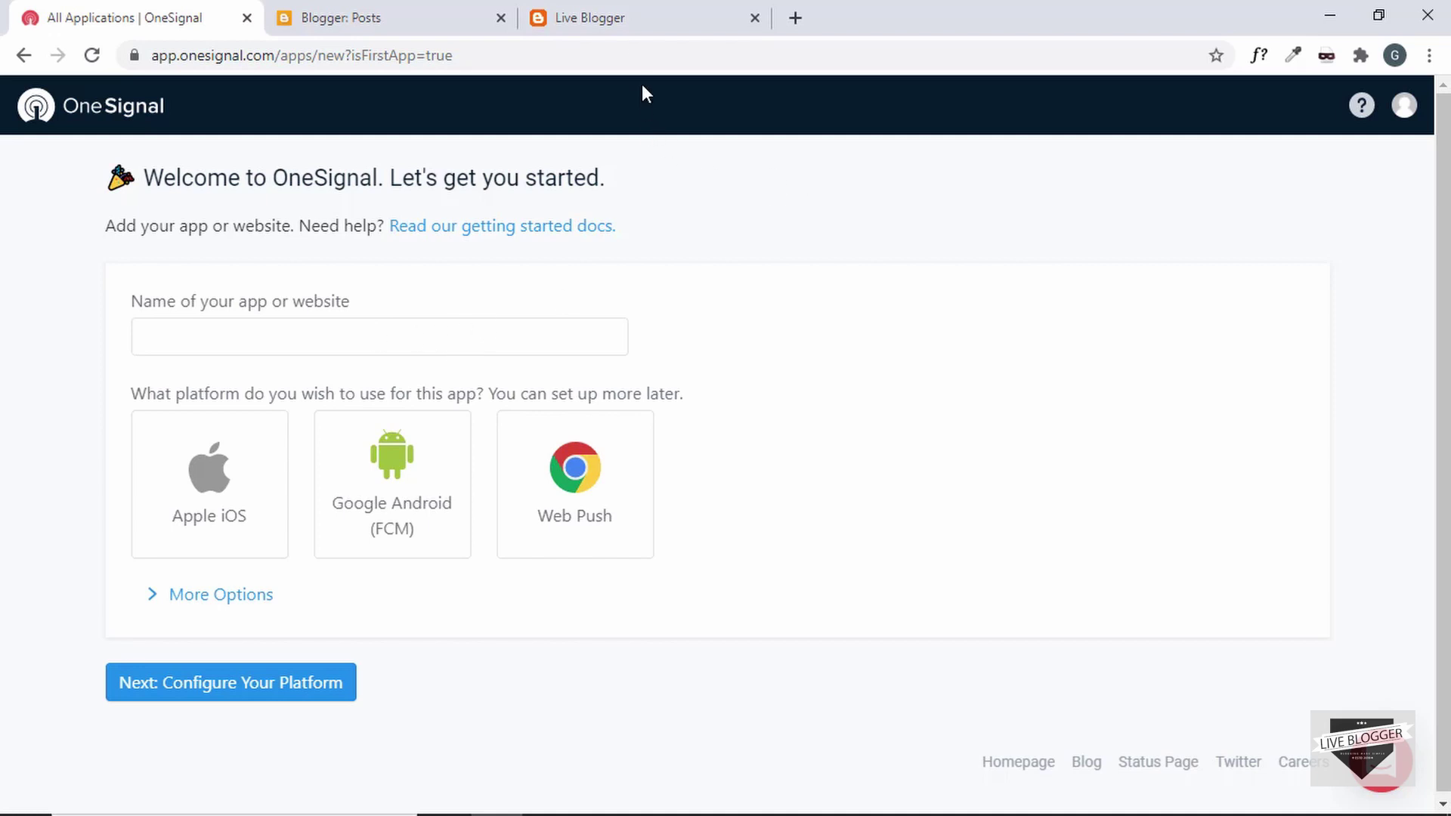
# - Look up the web address of the Live Blogger site and return to the OneSignal app setup page
pyautogui.click(635, 21)
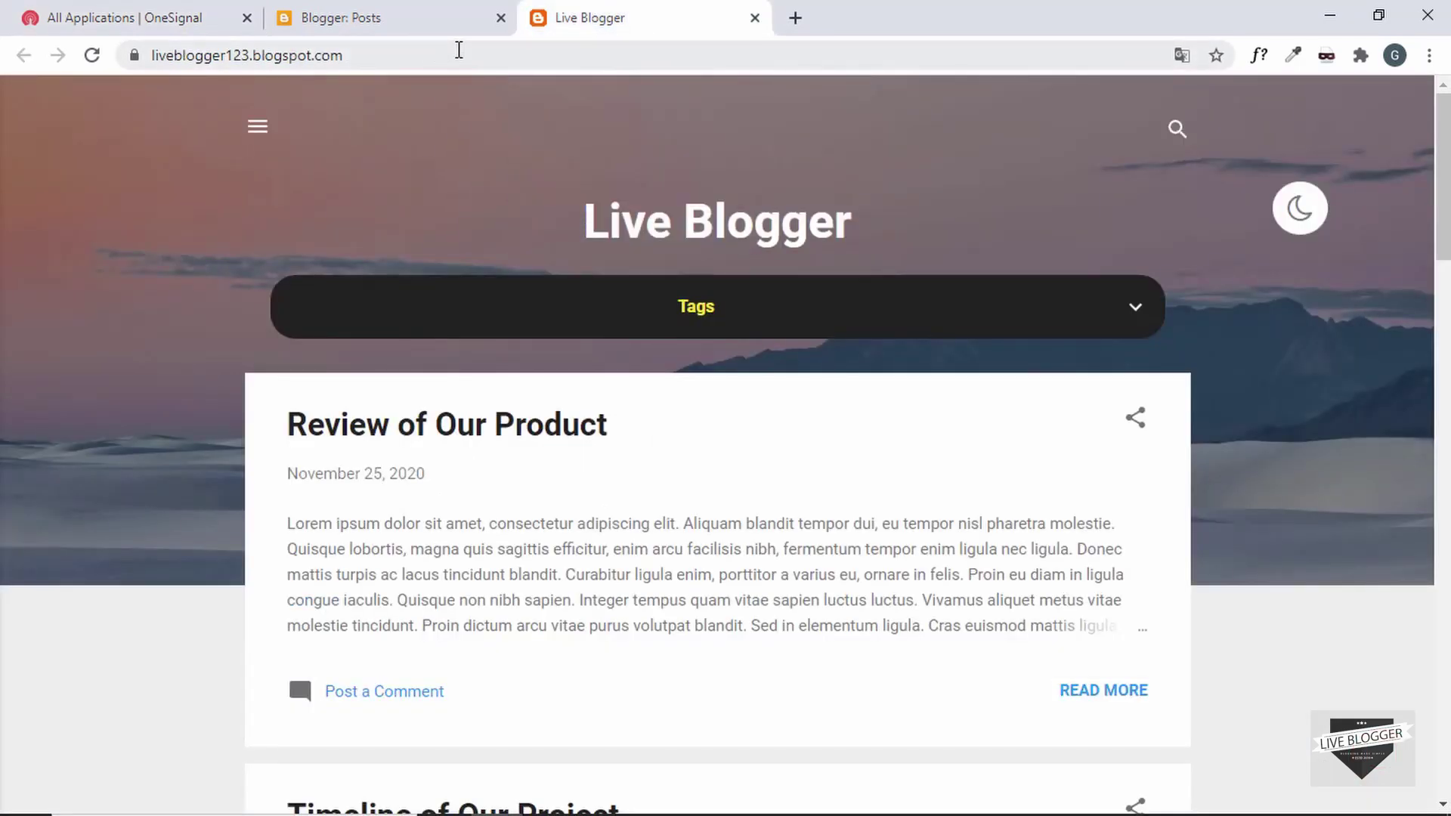
pyautogui.click(512, 63)
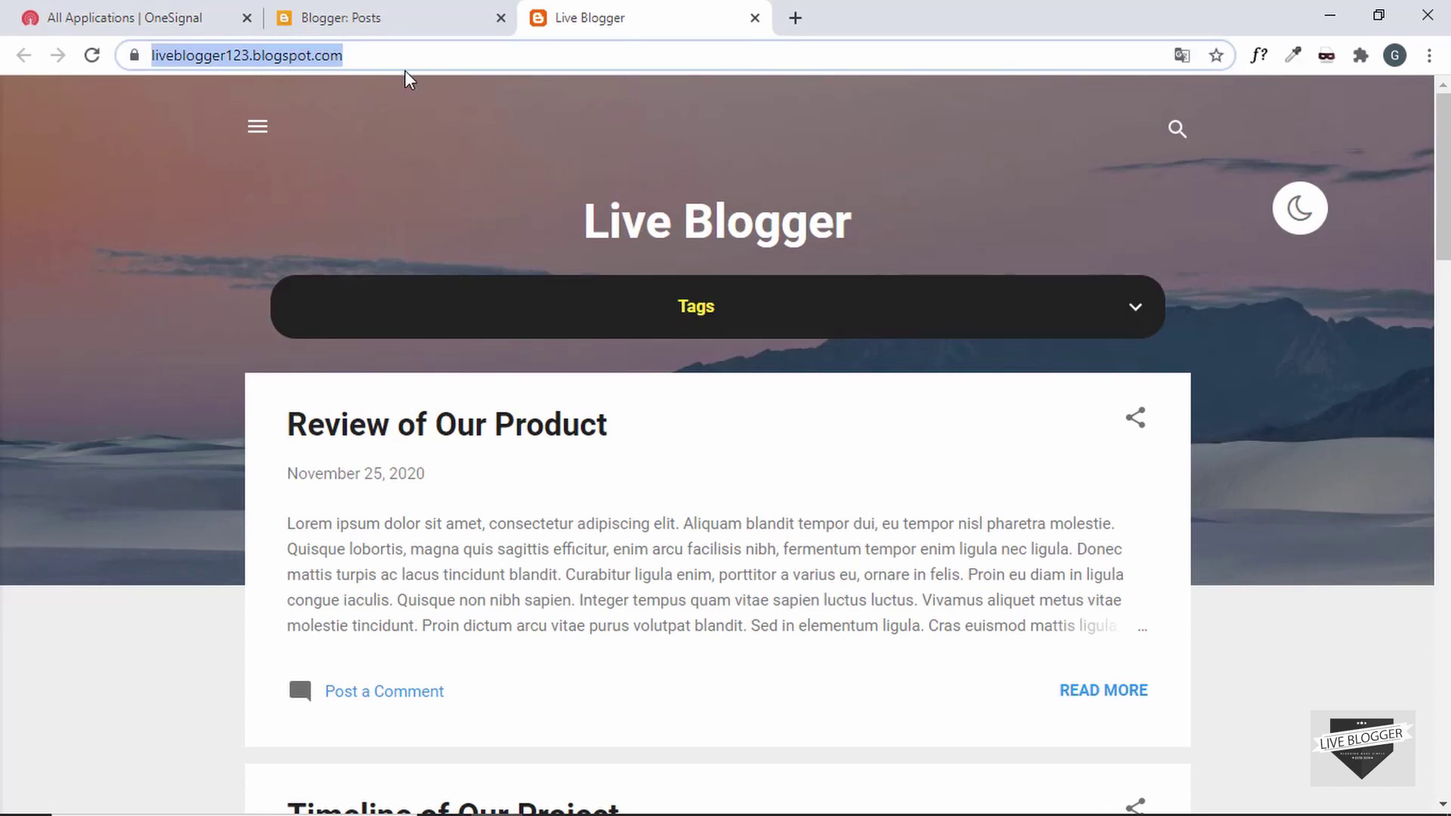
pyautogui.click(127, 18)
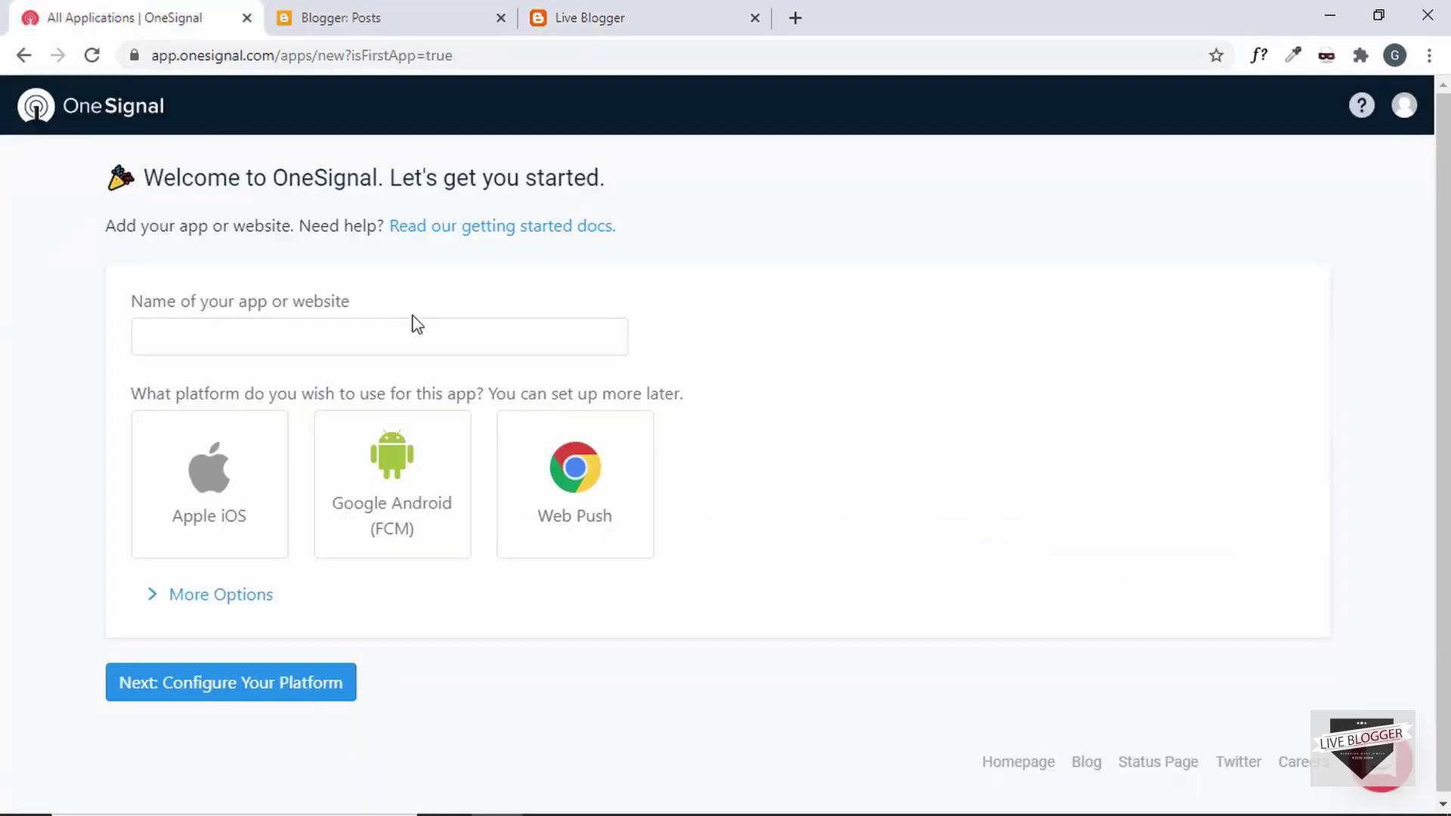
# - Name the new app Live Blogger, choose Web Push as its platform and continue to the platform configuration
pyautogui.click(361, 342)
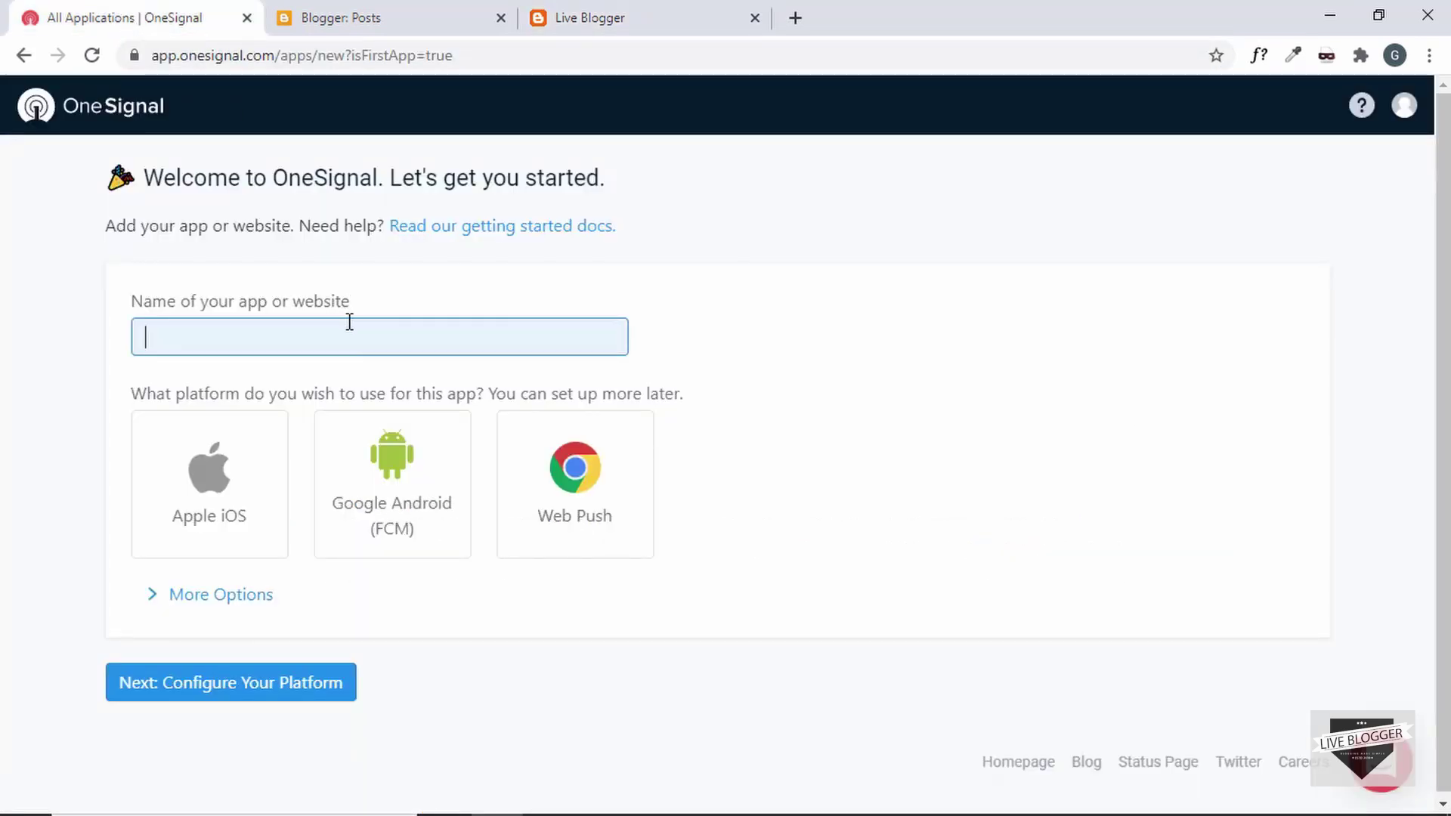
pyautogui.write('Live Blogger')
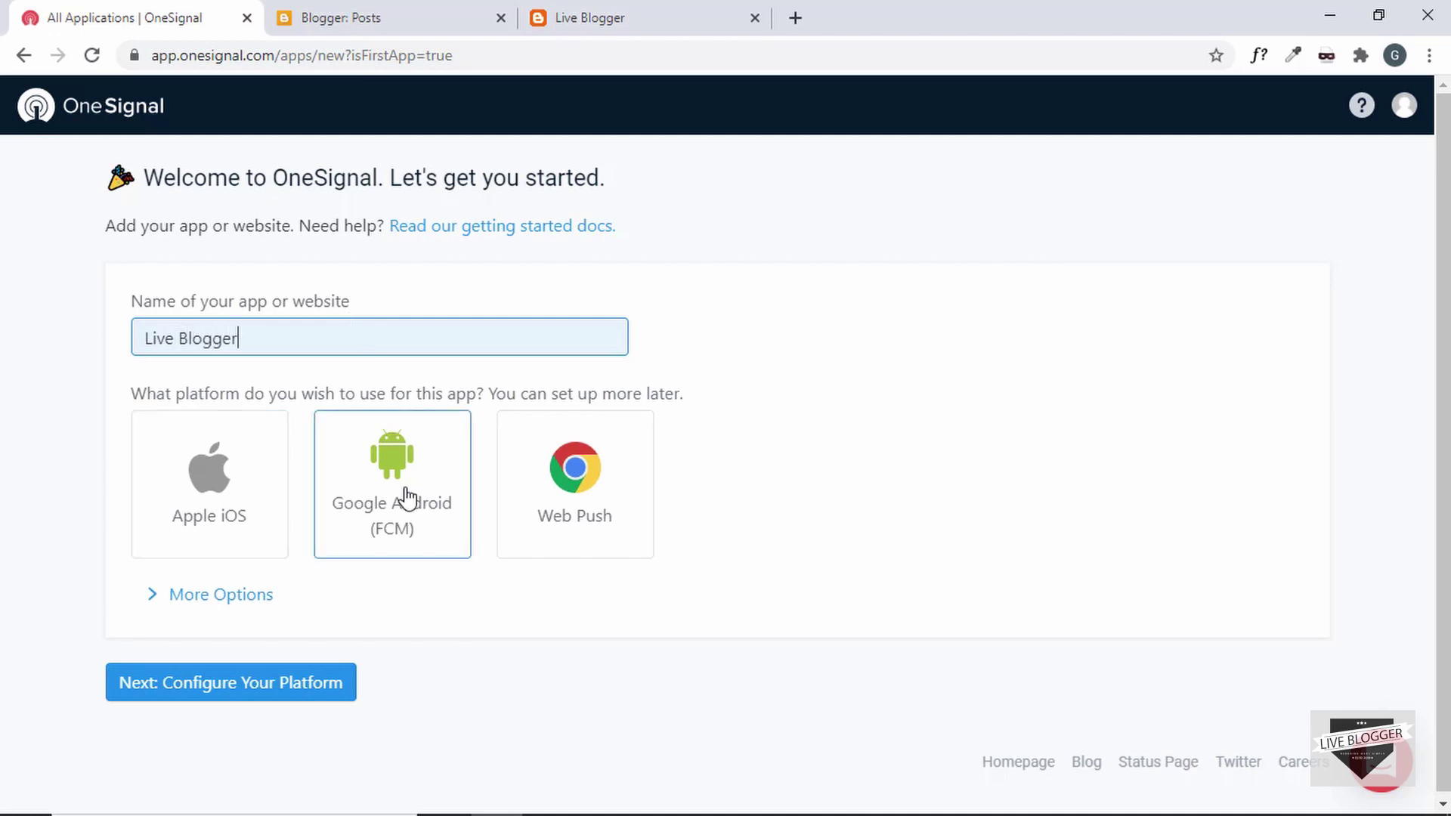
pyautogui.click(596, 493)
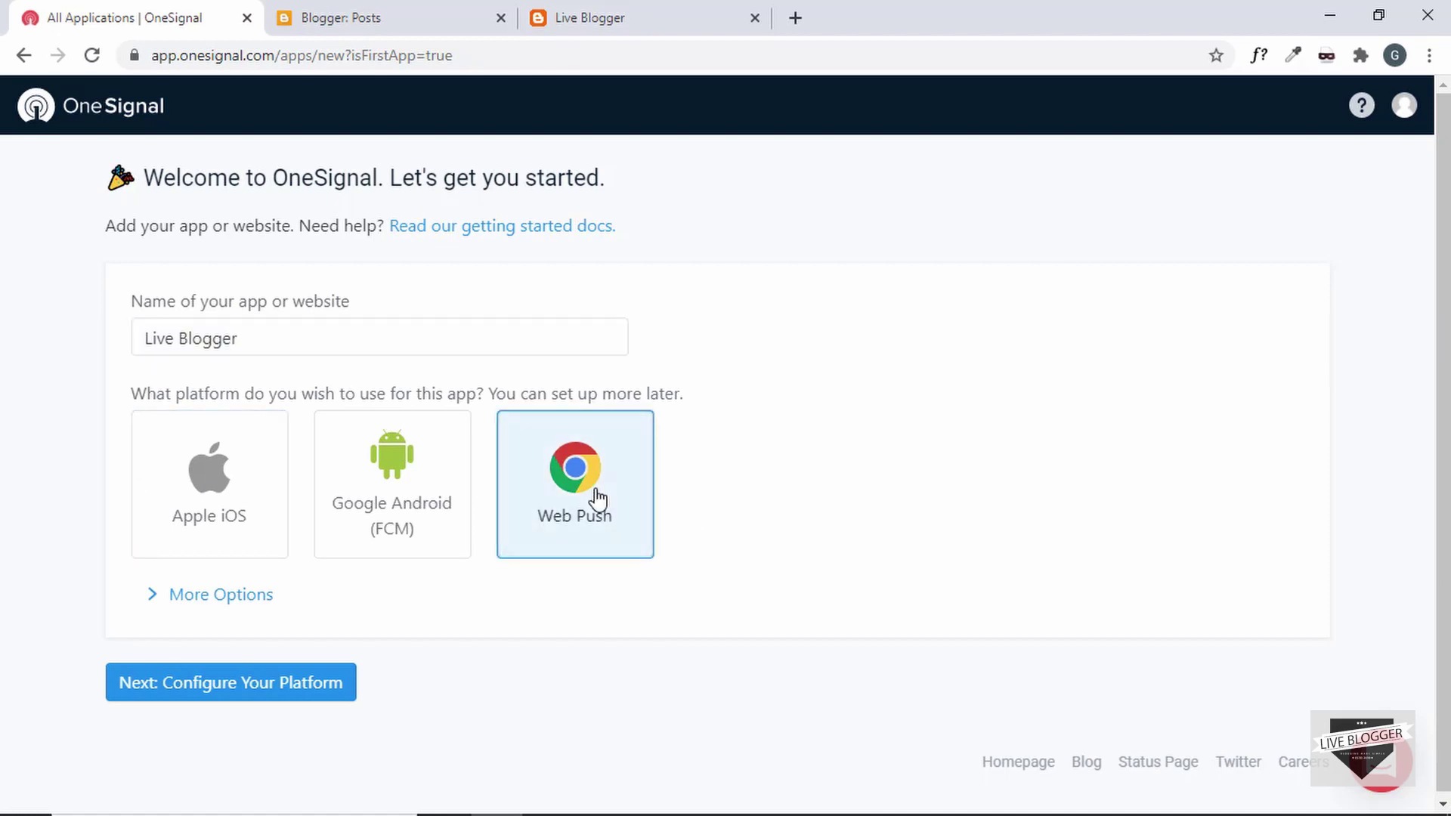
pyautogui.click(277, 688)
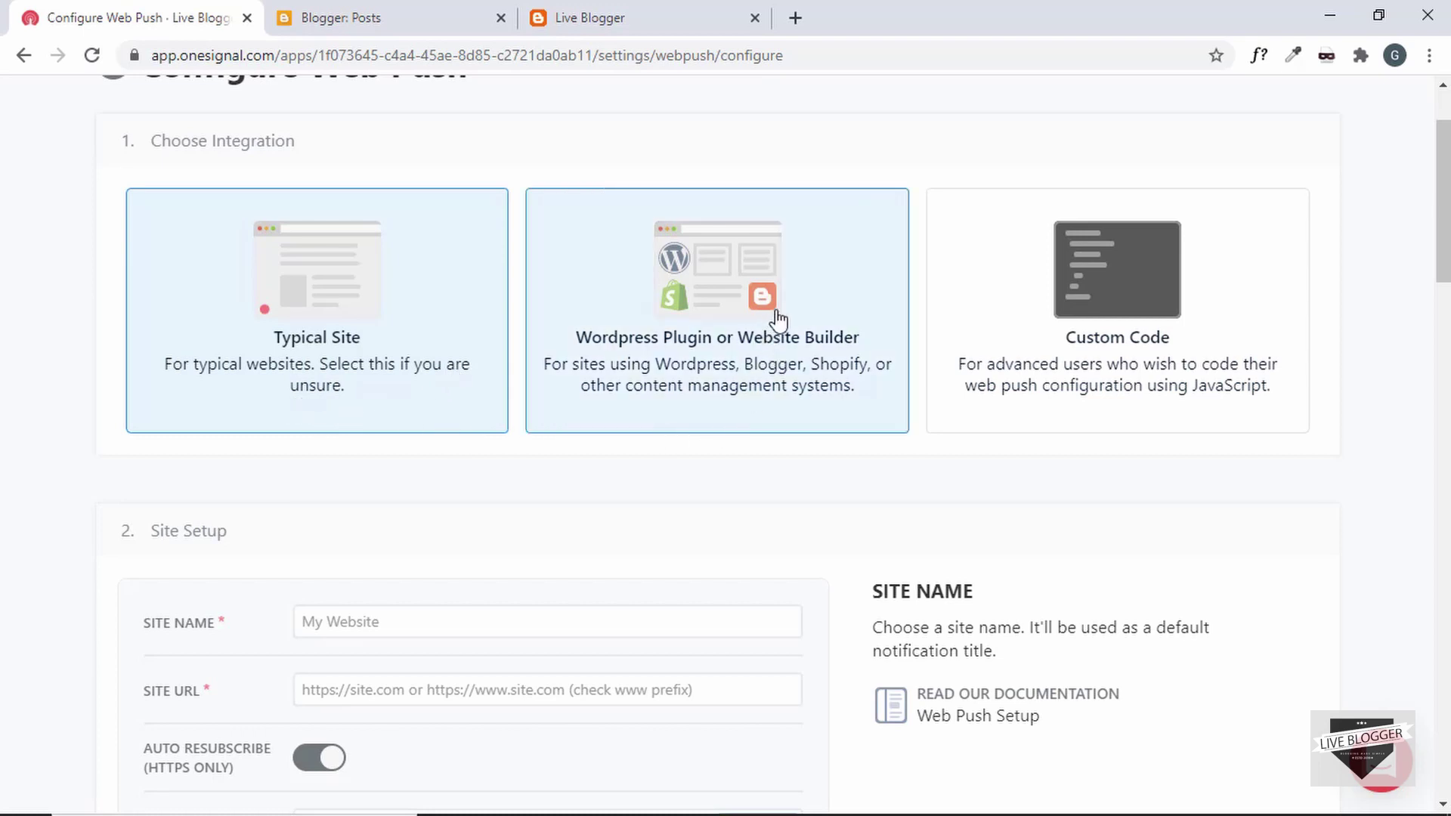
# - Choose the Wordpress Plugin or Website Builder integration with Blogger as the website builder
pyautogui.click(722, 342)
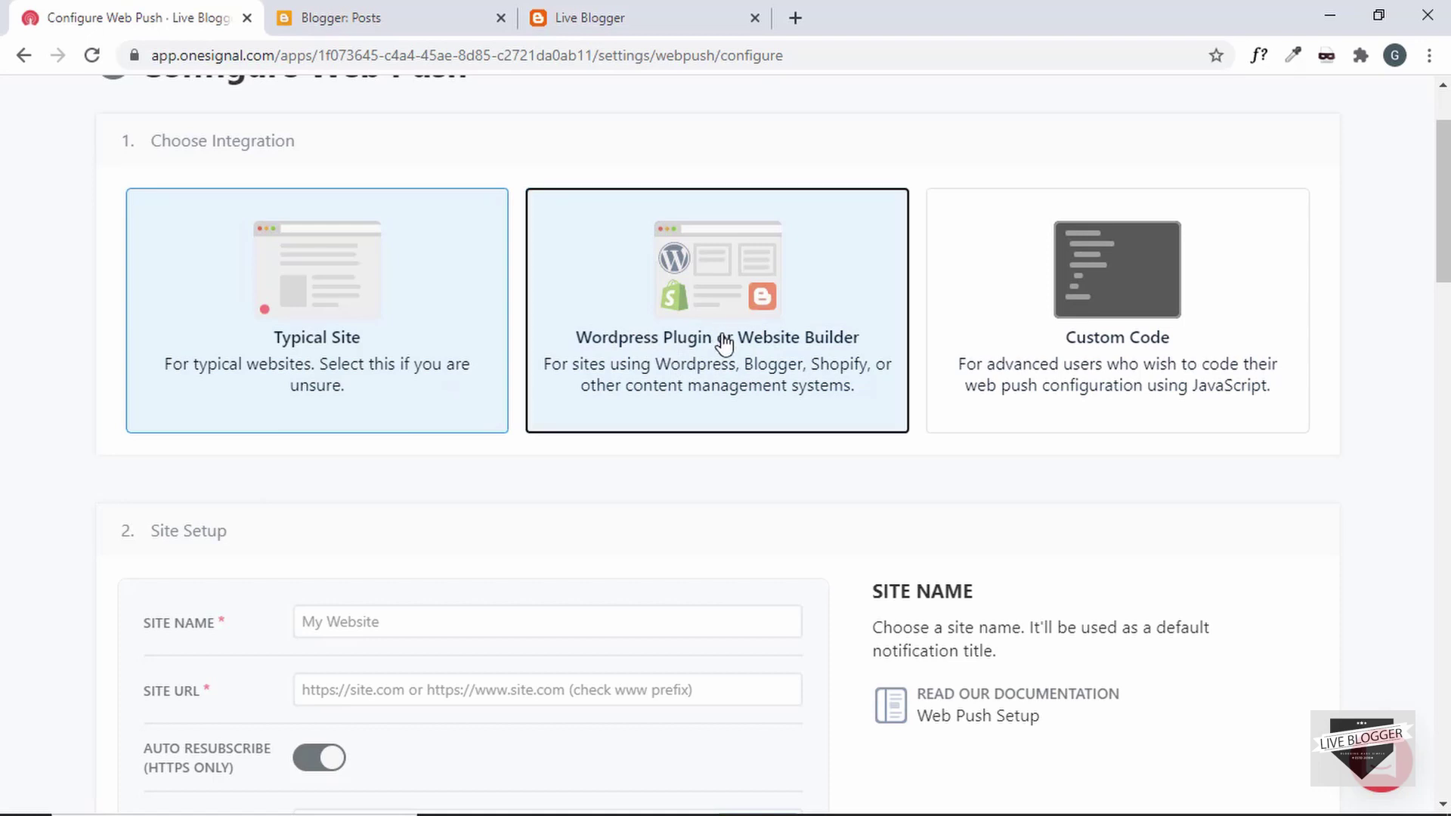
pyautogui.scroll(-2, 483, 412)
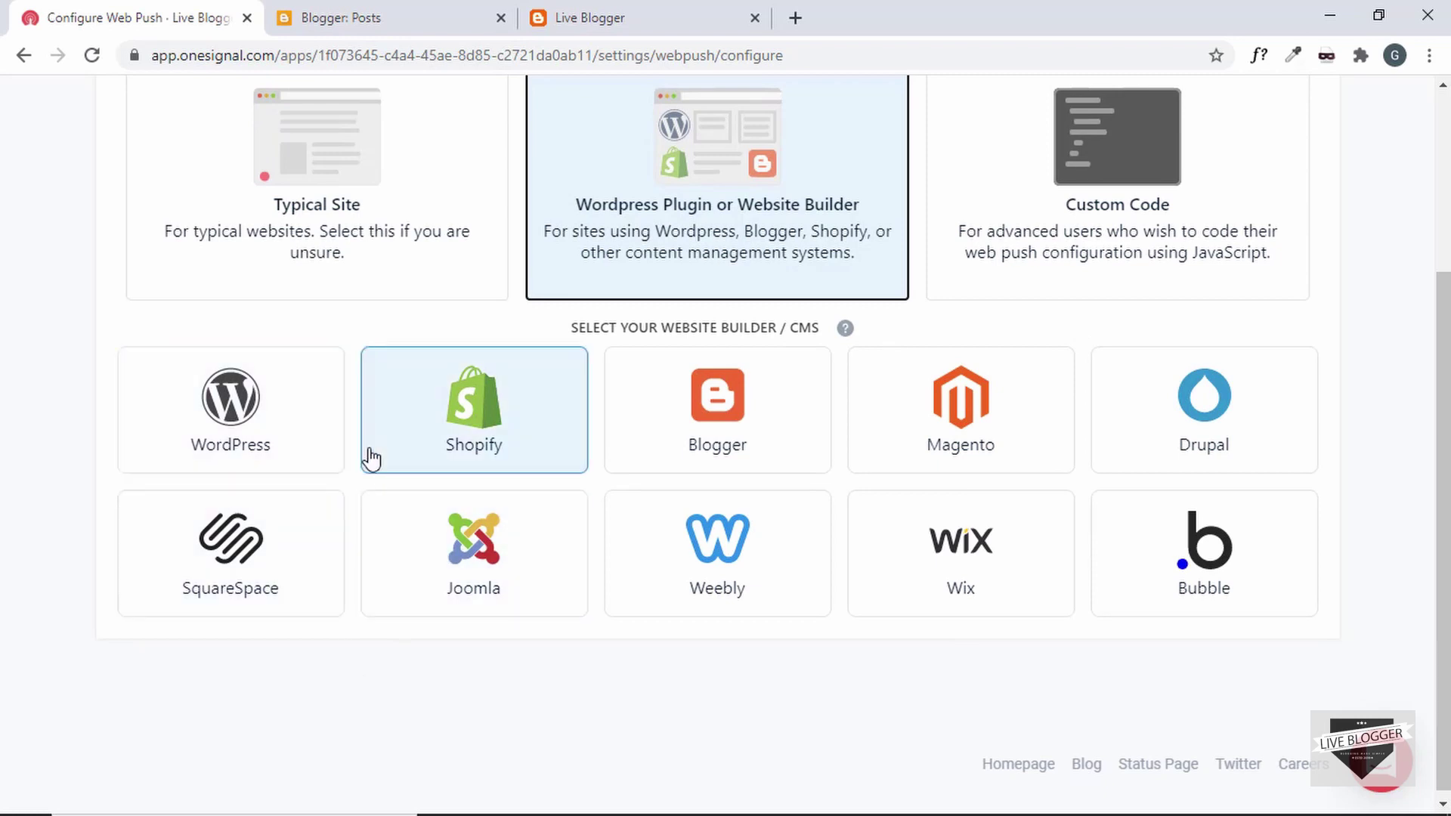
pyautogui.click(743, 429)
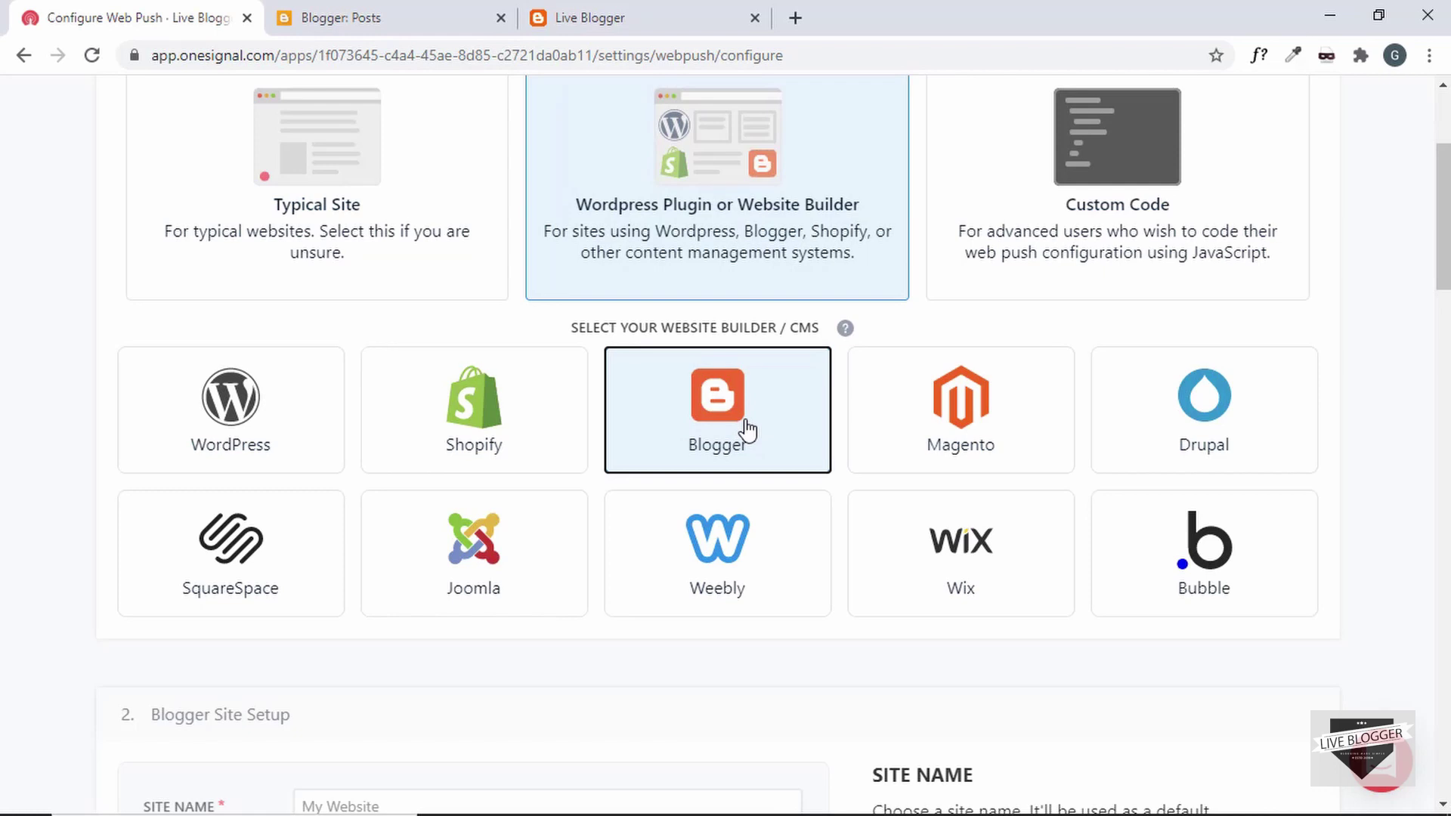
pyautogui.scroll(-6, 748, 431)
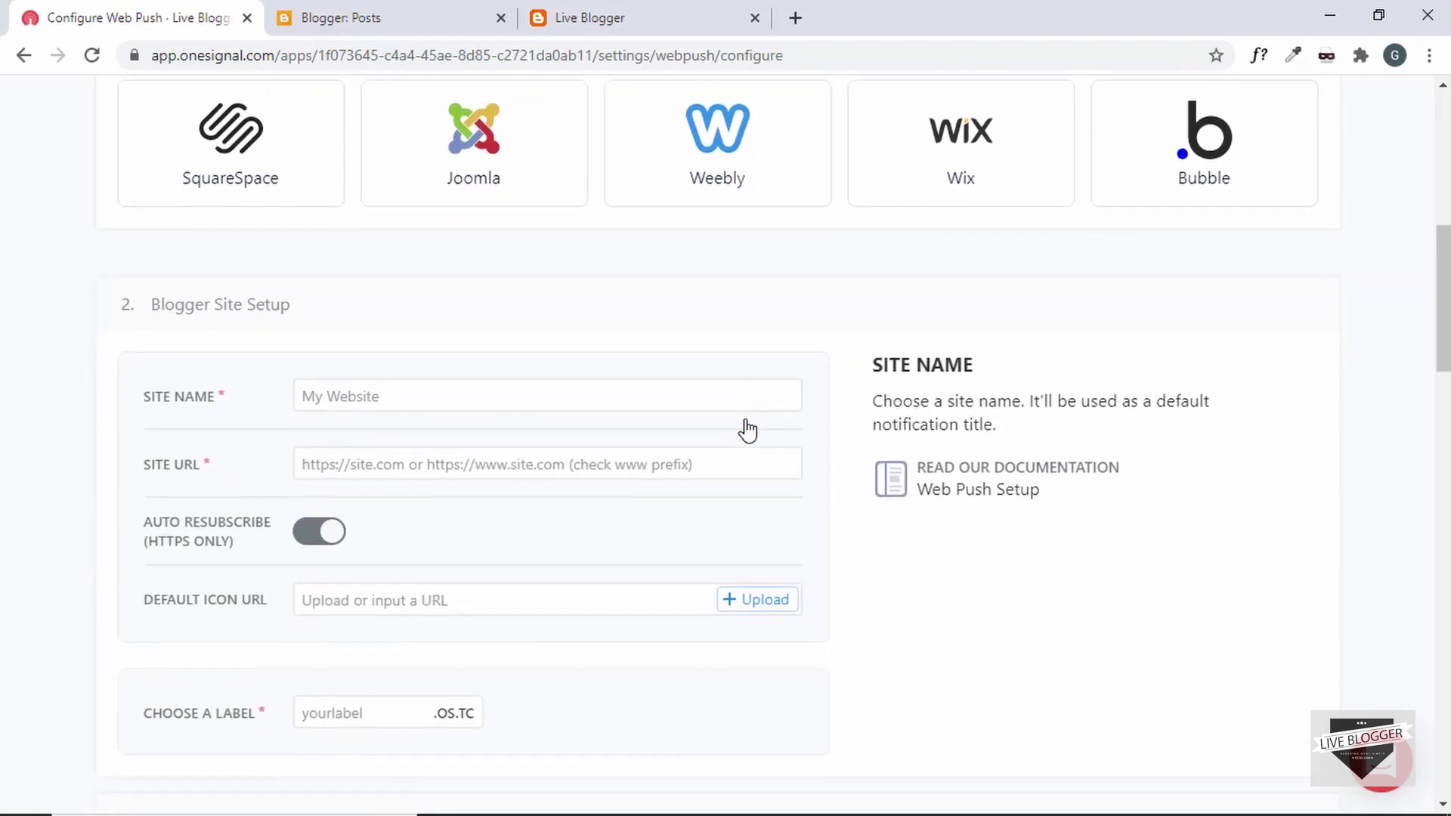
pyautogui.click(481, 313)
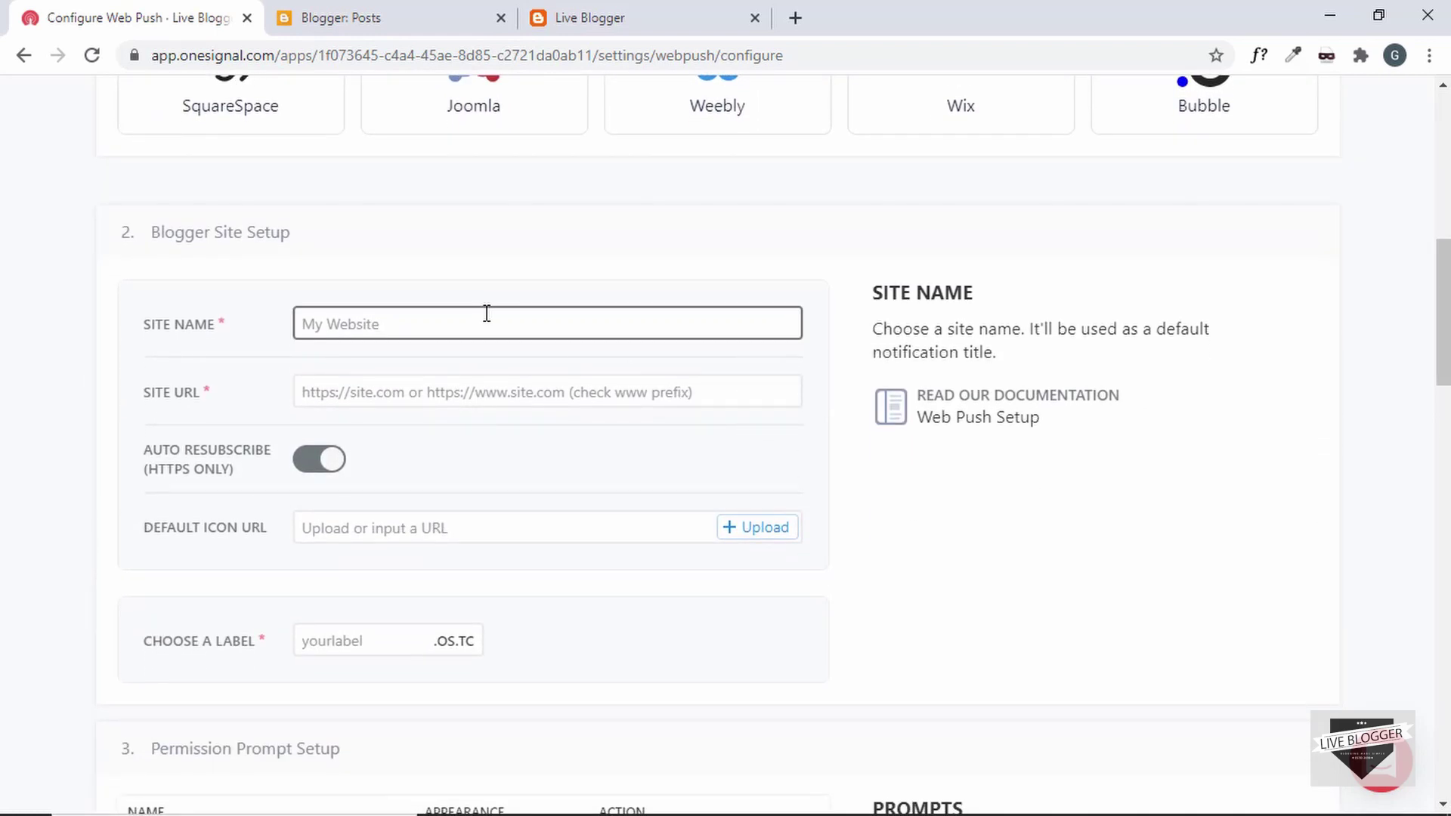
pyautogui.scroll(-1, 487, 313)
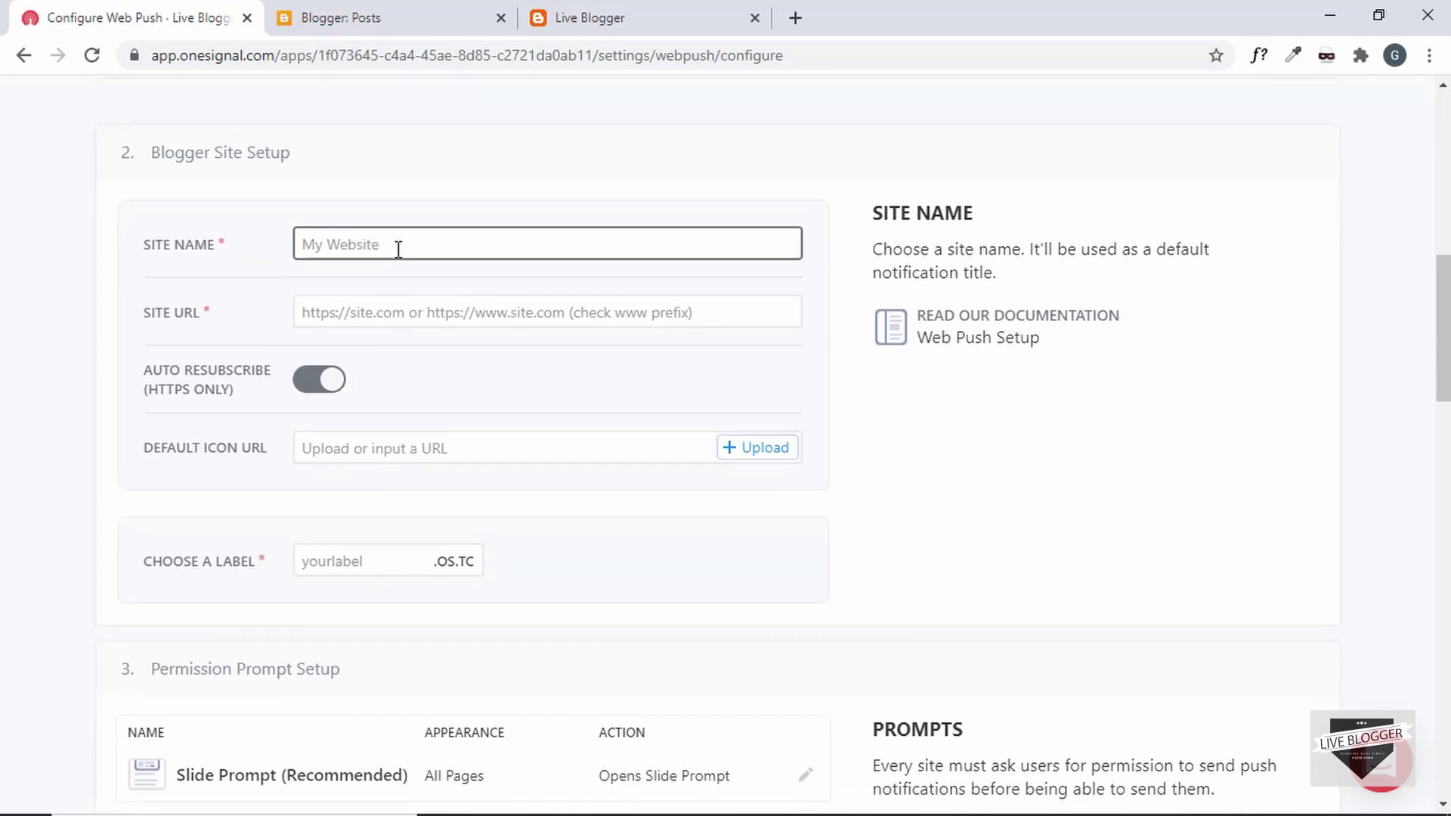
pyautogui.click(398, 250)
pyautogui.write('L')
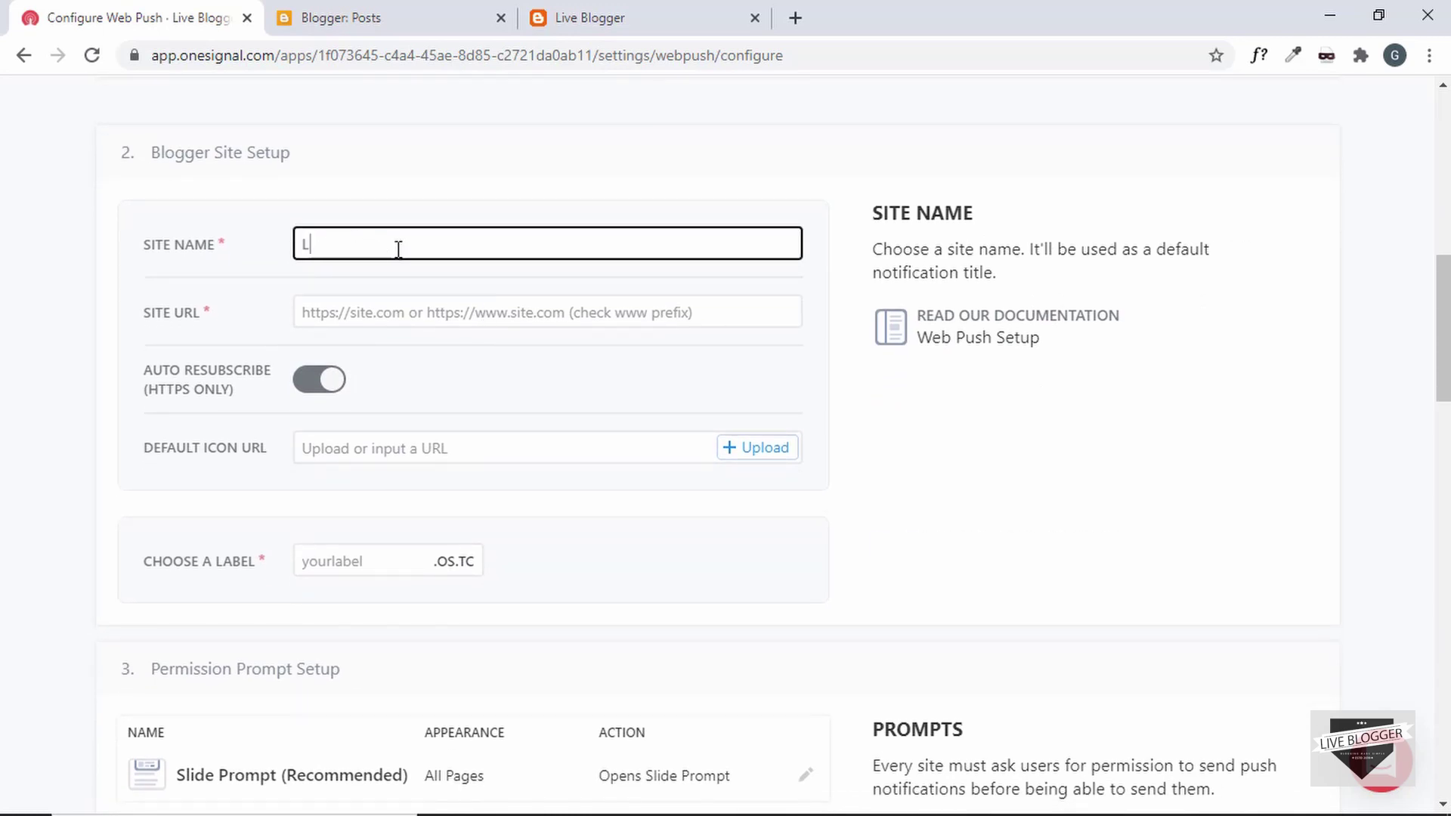
pyautogui.write('ive Blogger')
pyautogui.press('Tab')
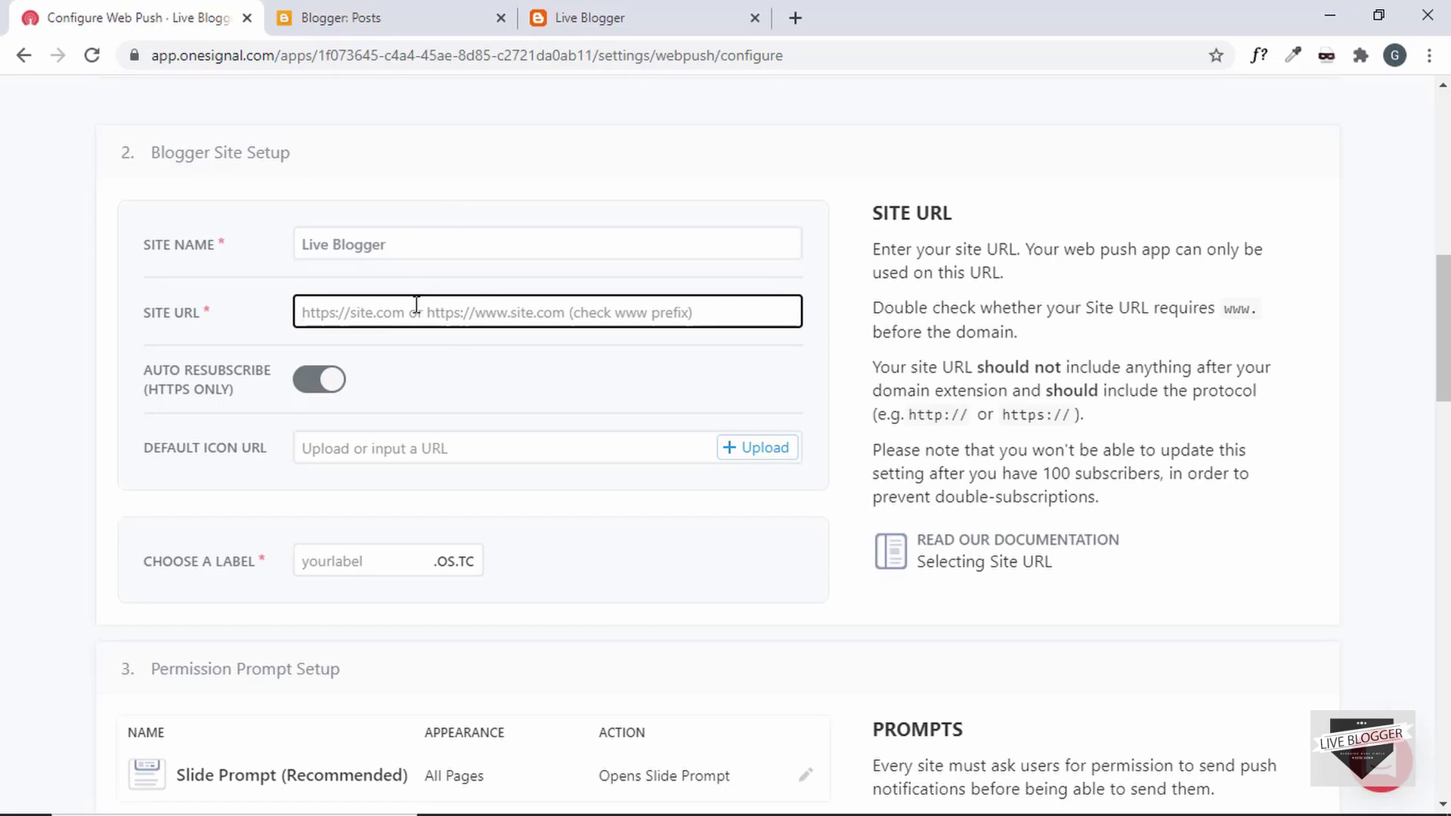
pyautogui.write('https://liveblogger123.blogspot.com')
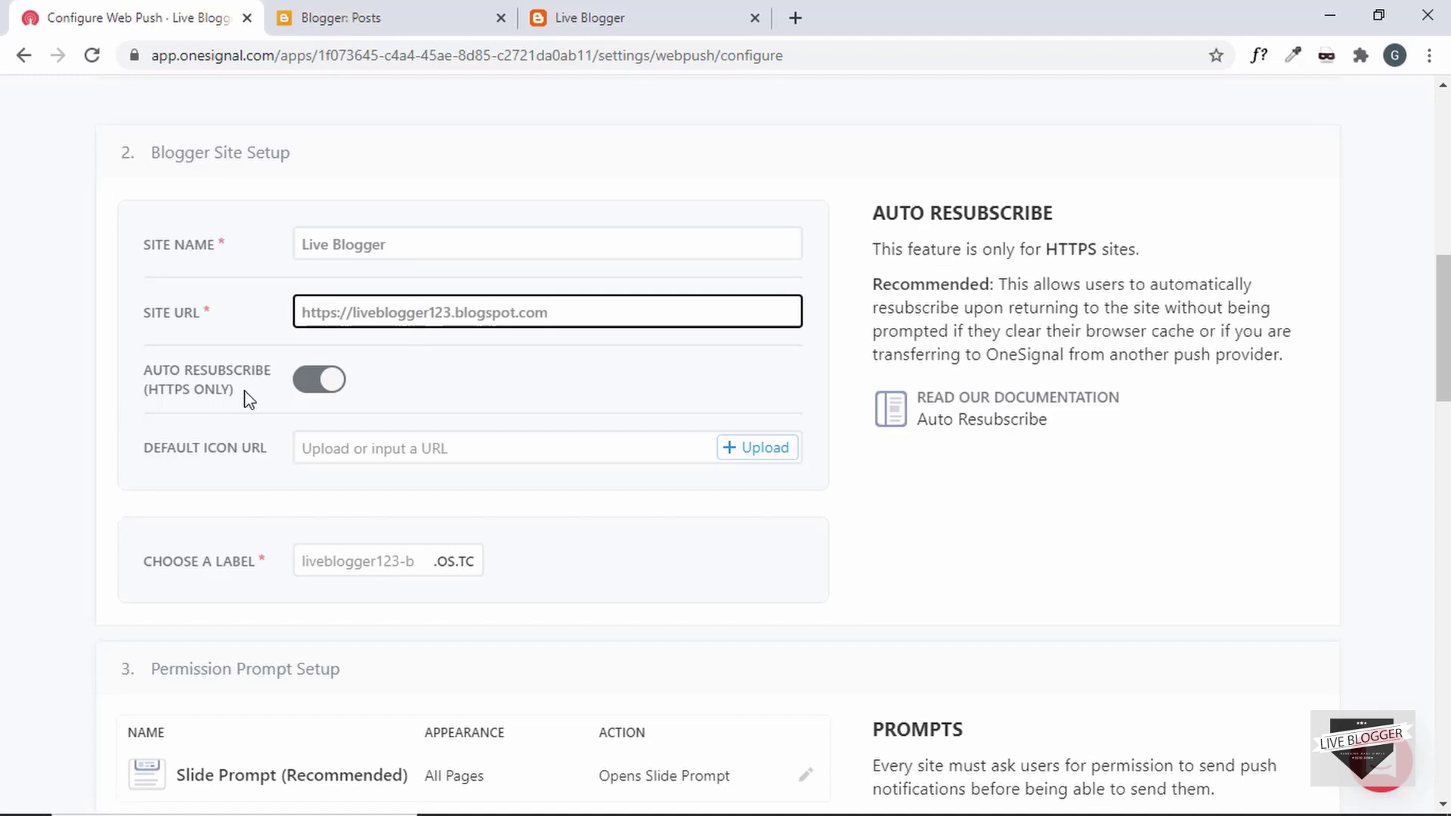
# - Upload the Live Blogger logo image from the computer as the default notification icon and save it uncropped
pyautogui.scroll(-2, 246, 401)
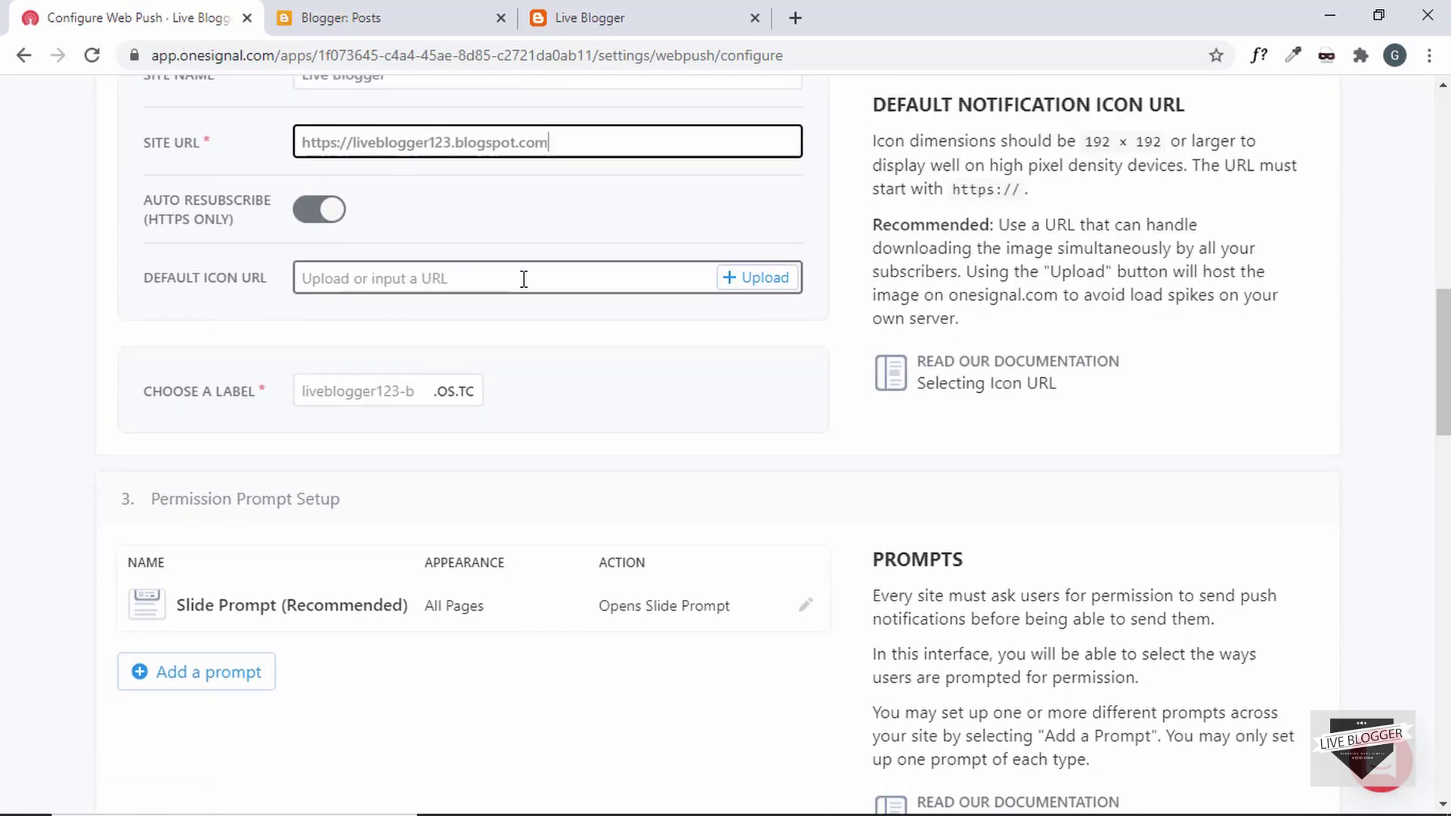
pyautogui.click(767, 285)
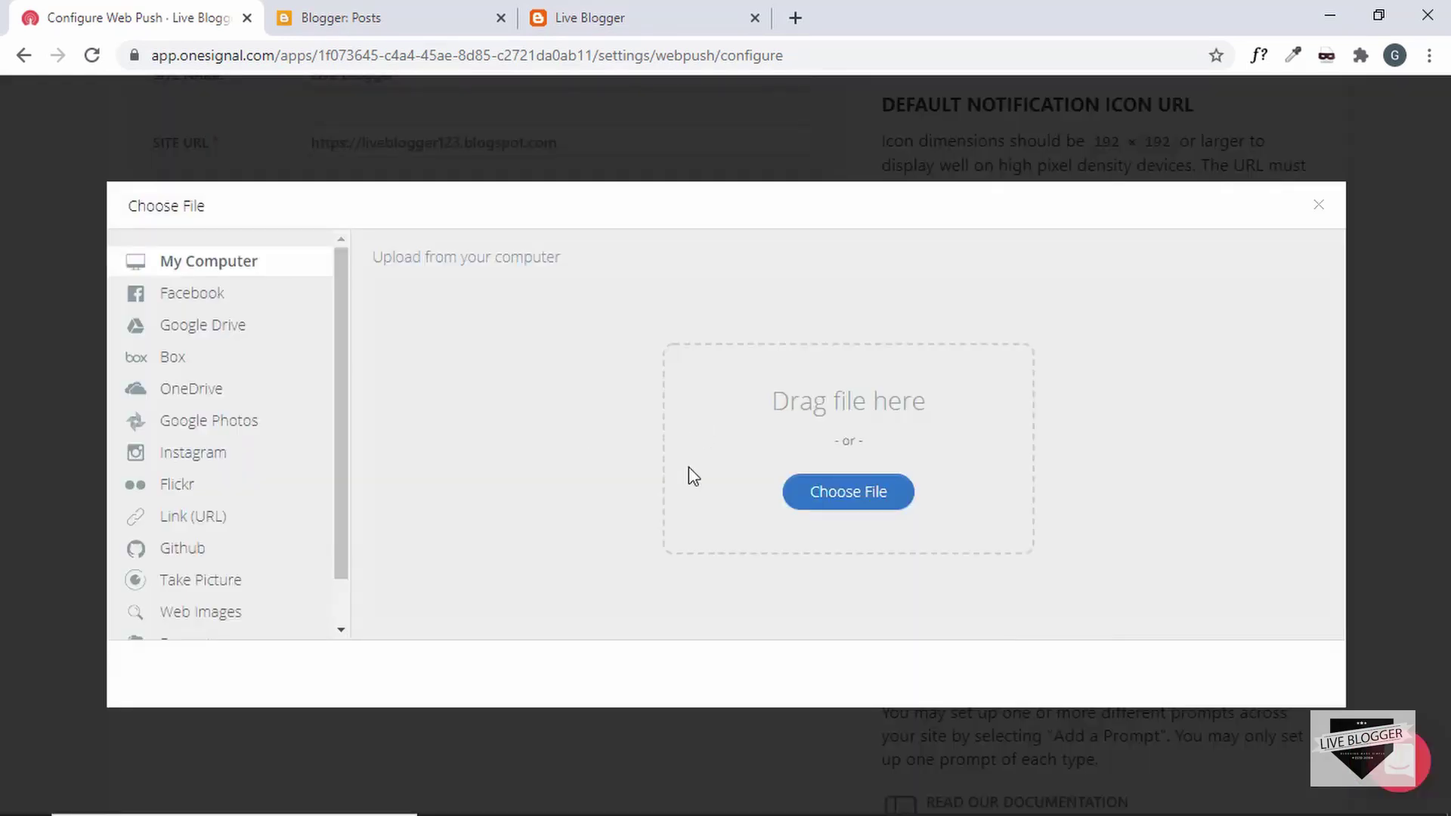
pyautogui.click(834, 496)
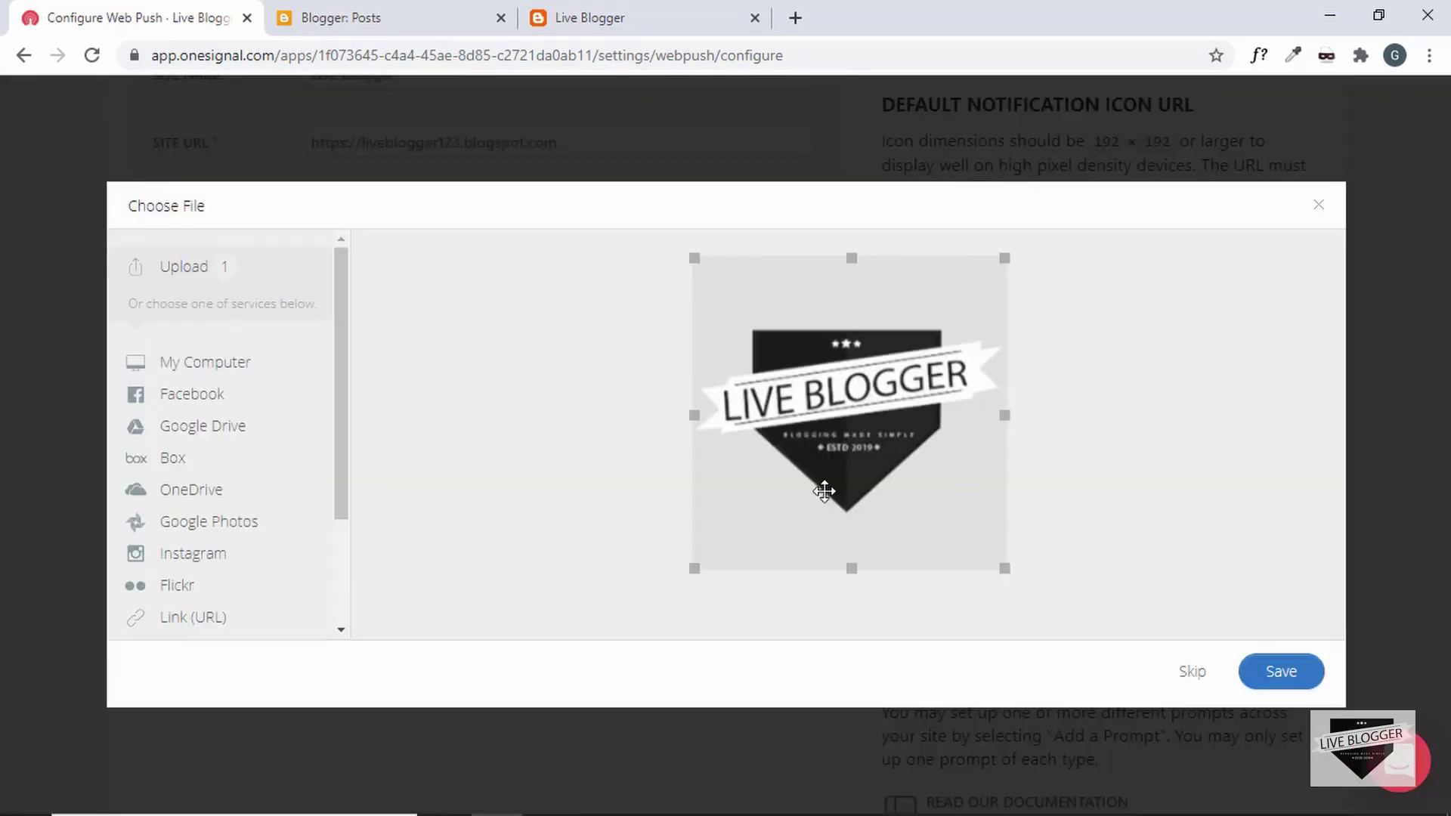
pyautogui.click(1277, 675)
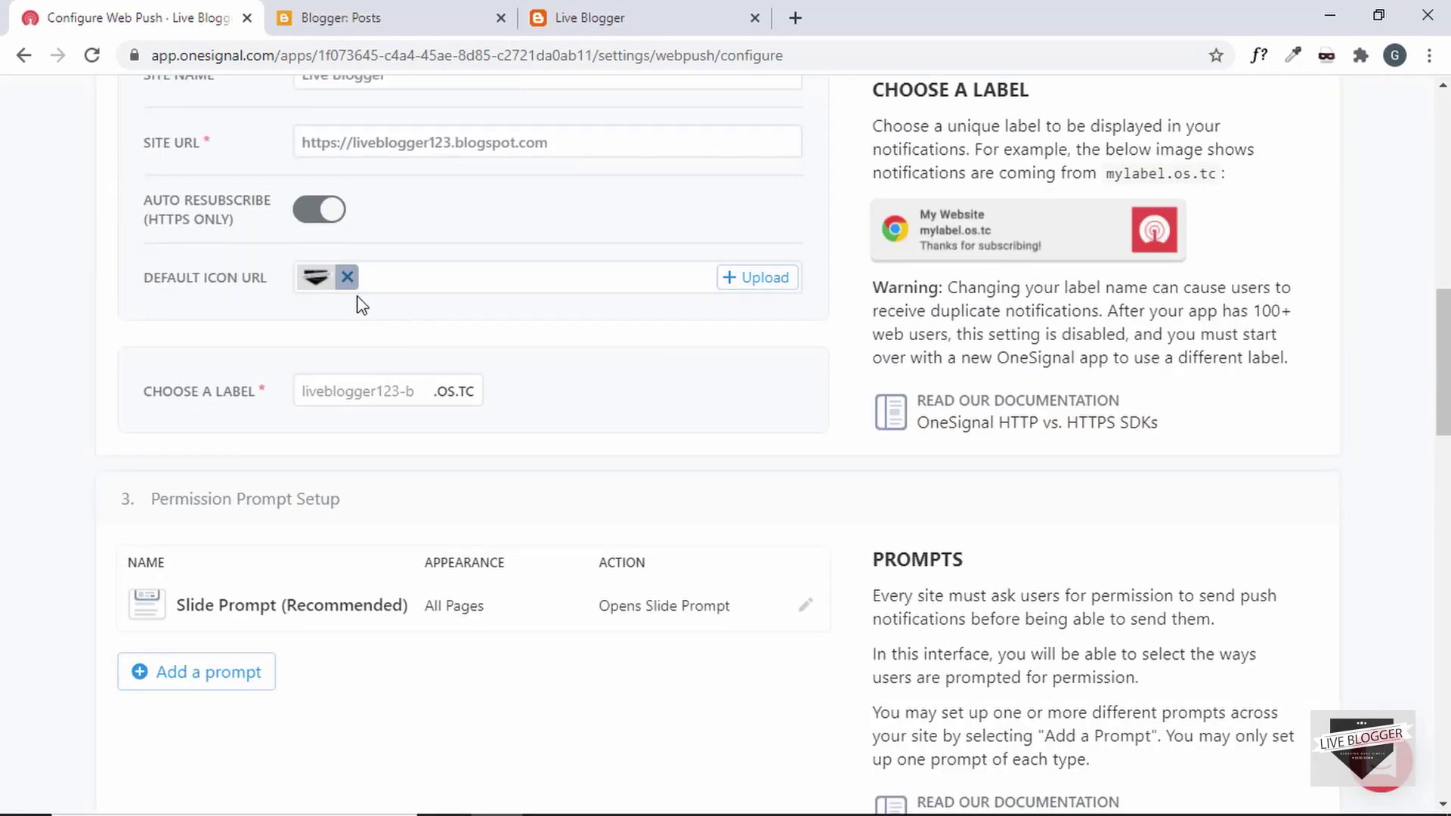
pyautogui.moveTo(309, 299)
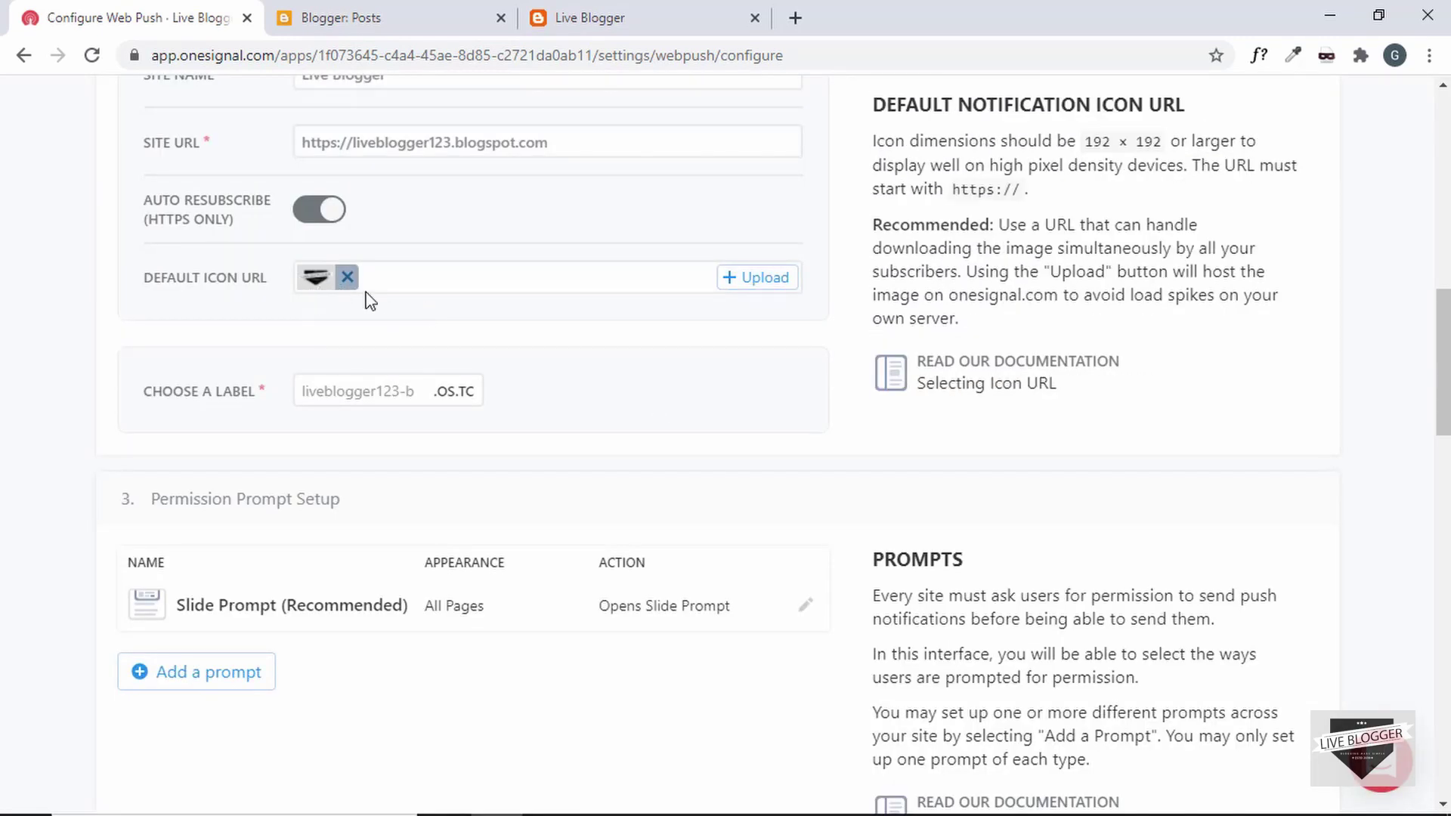
# - Set the notification label for the Blogger site to liveblogger under the .OS.TC domain
pyautogui.click(401, 396)
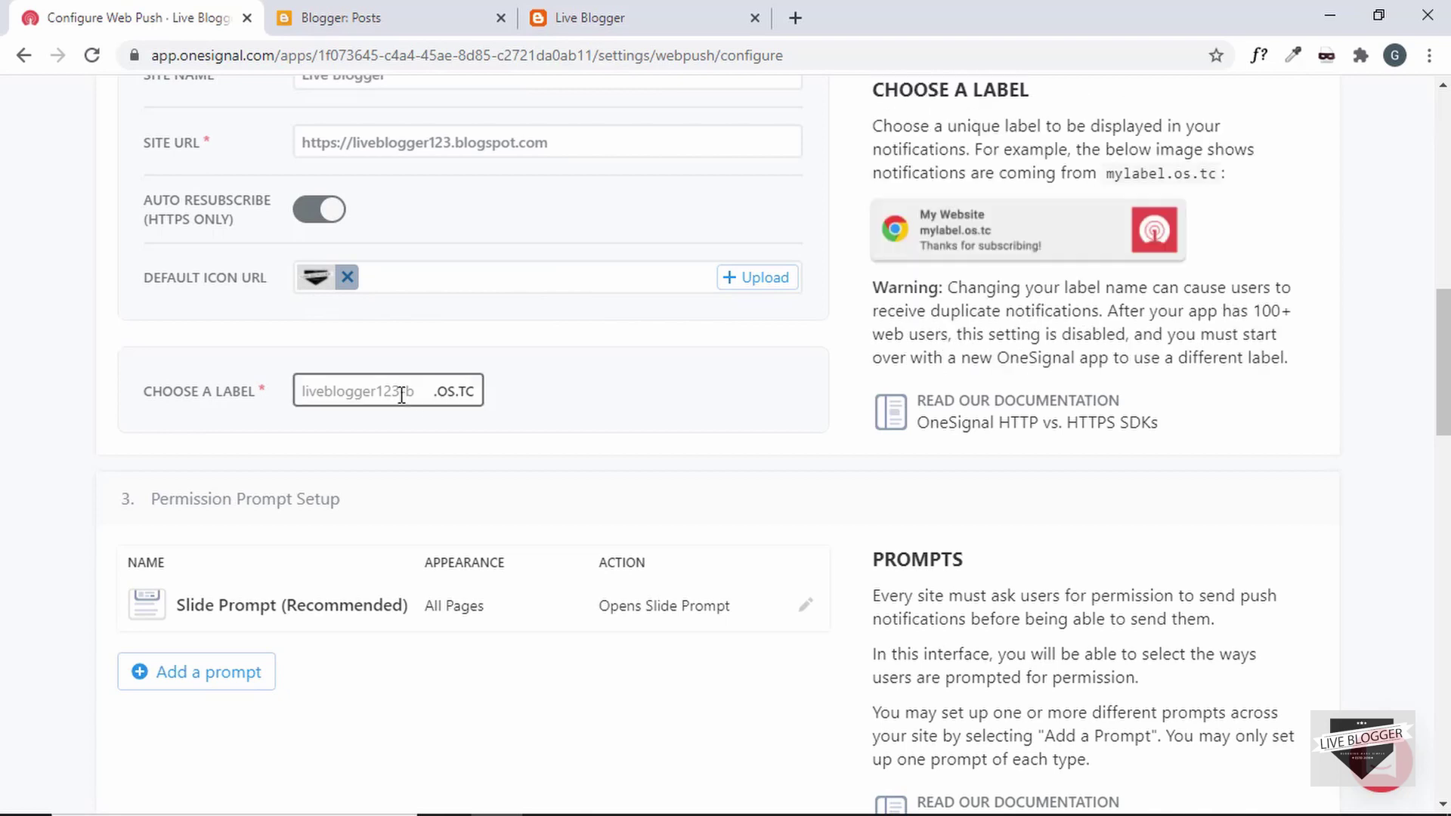
pyautogui.click(369, 396)
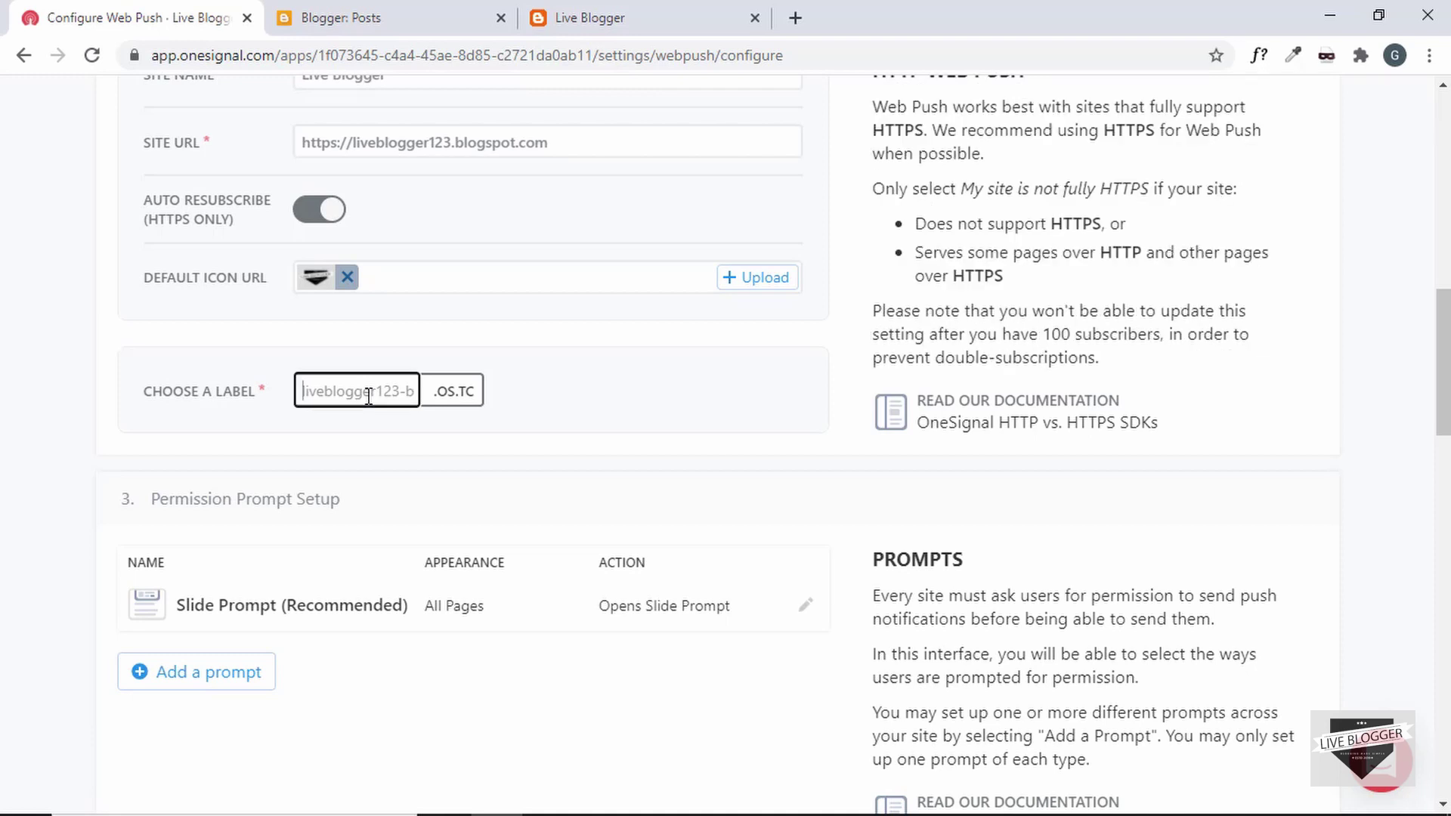
pyautogui.write('liveblogger')
# - Open the recommended Slide Prompt for editing in the permission prompt setup and enable customized slide prompt text
pyautogui.scroll(-1, 537, 399)
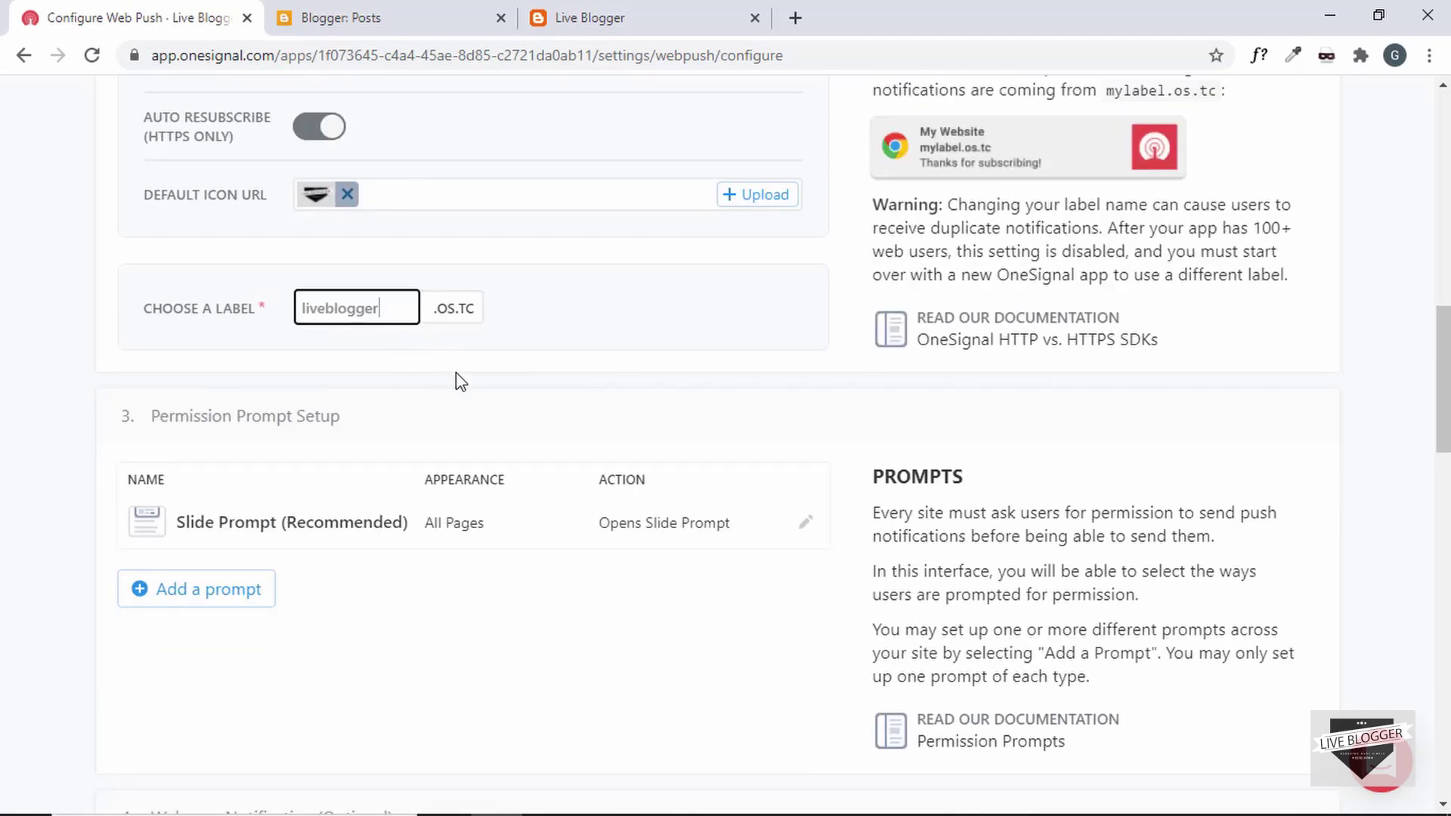
pyautogui.scroll(-2, 114, 285)
pyautogui.scroll(1, 259, 266)
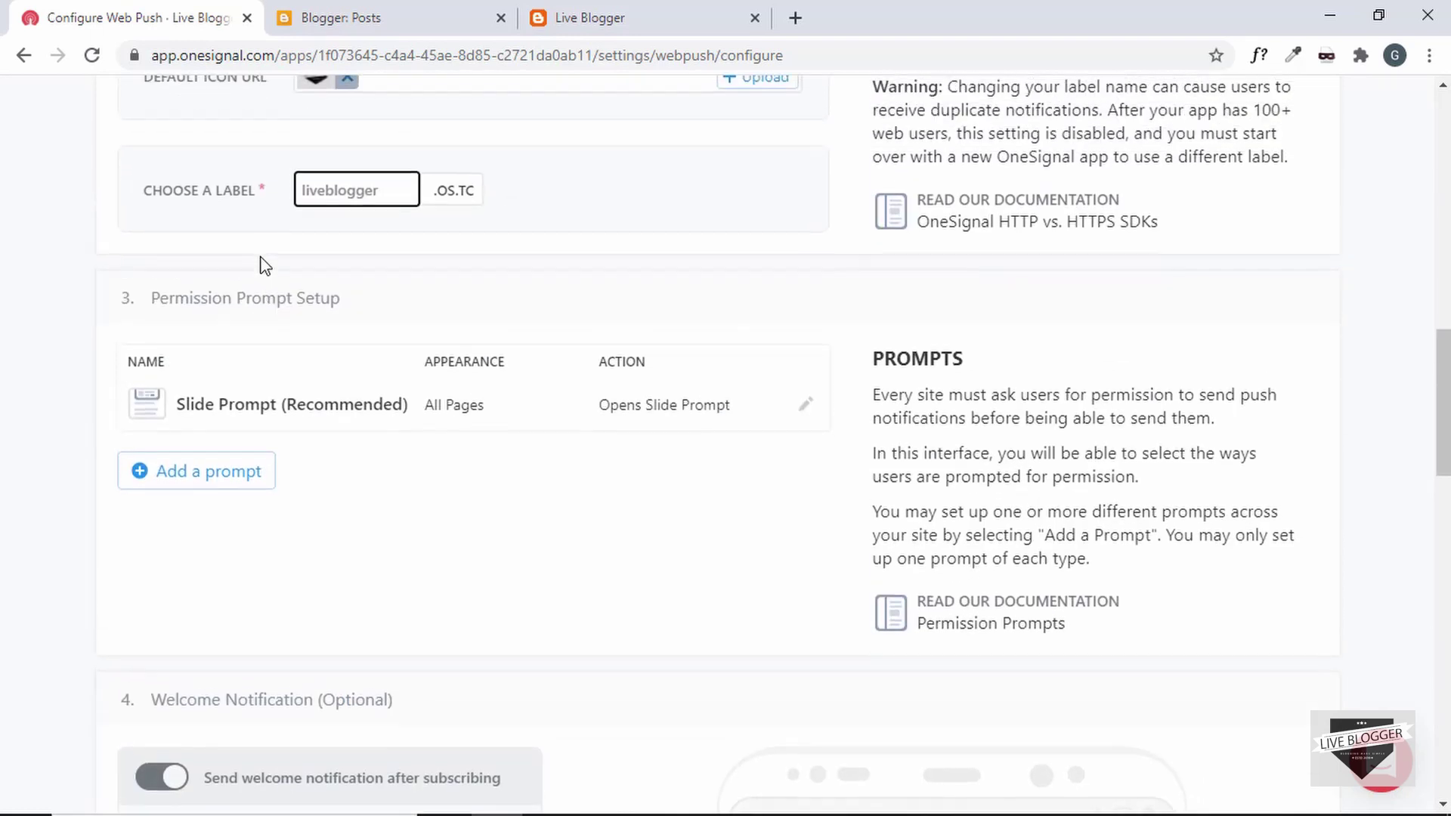
pyautogui.scroll(-1, 259, 265)
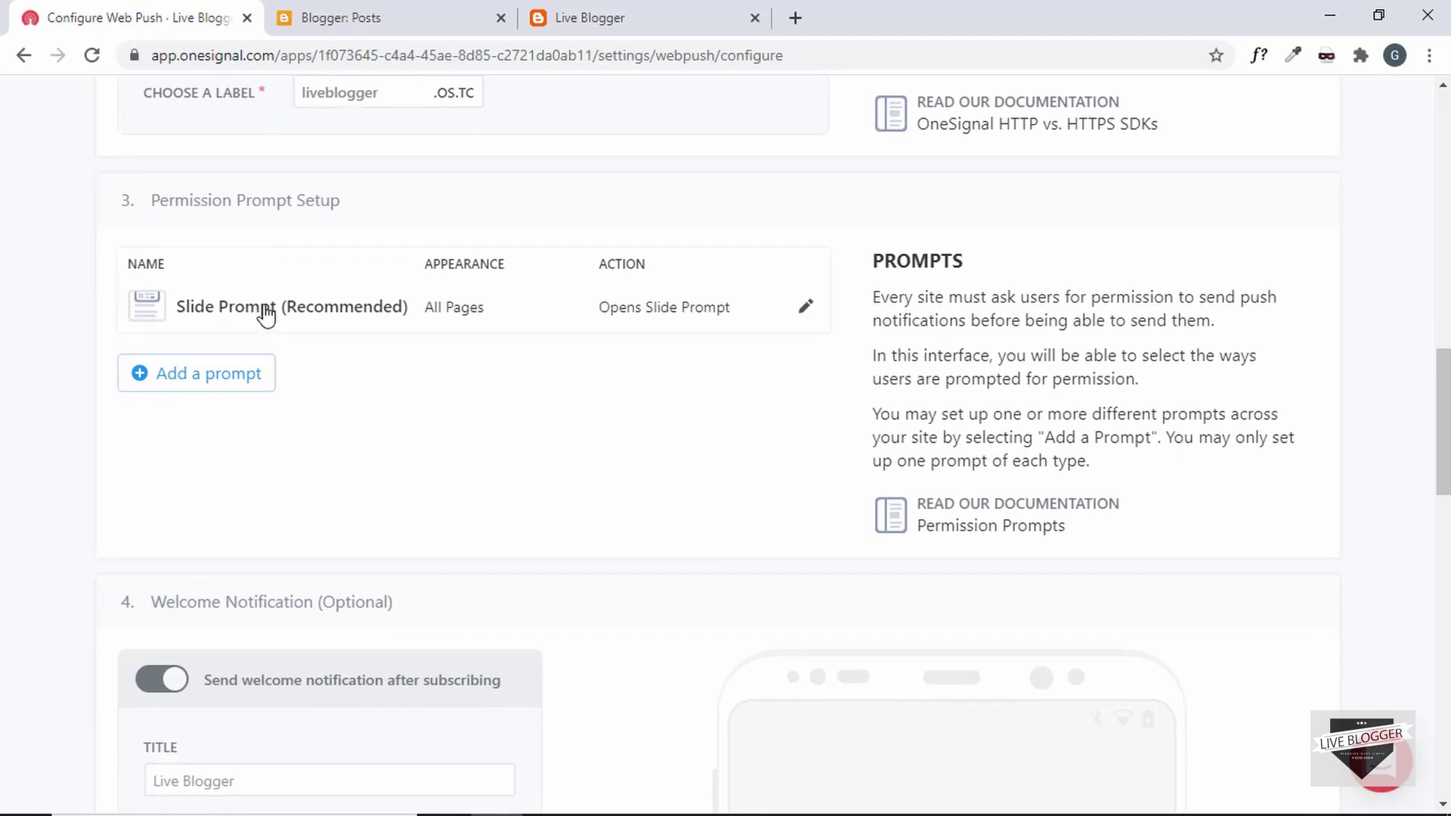
pyautogui.click(260, 316)
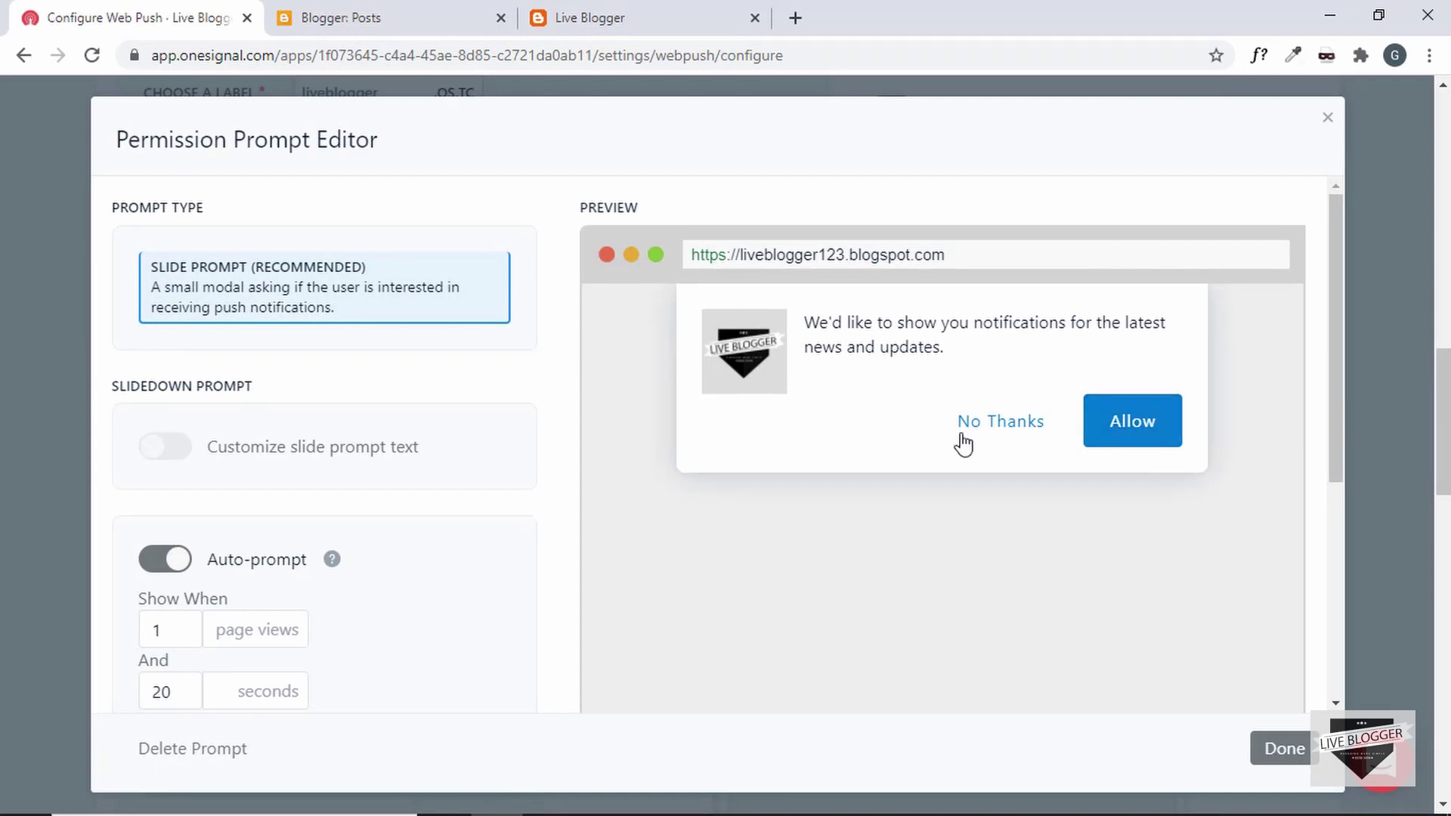
pyautogui.scroll(1, 529, 376)
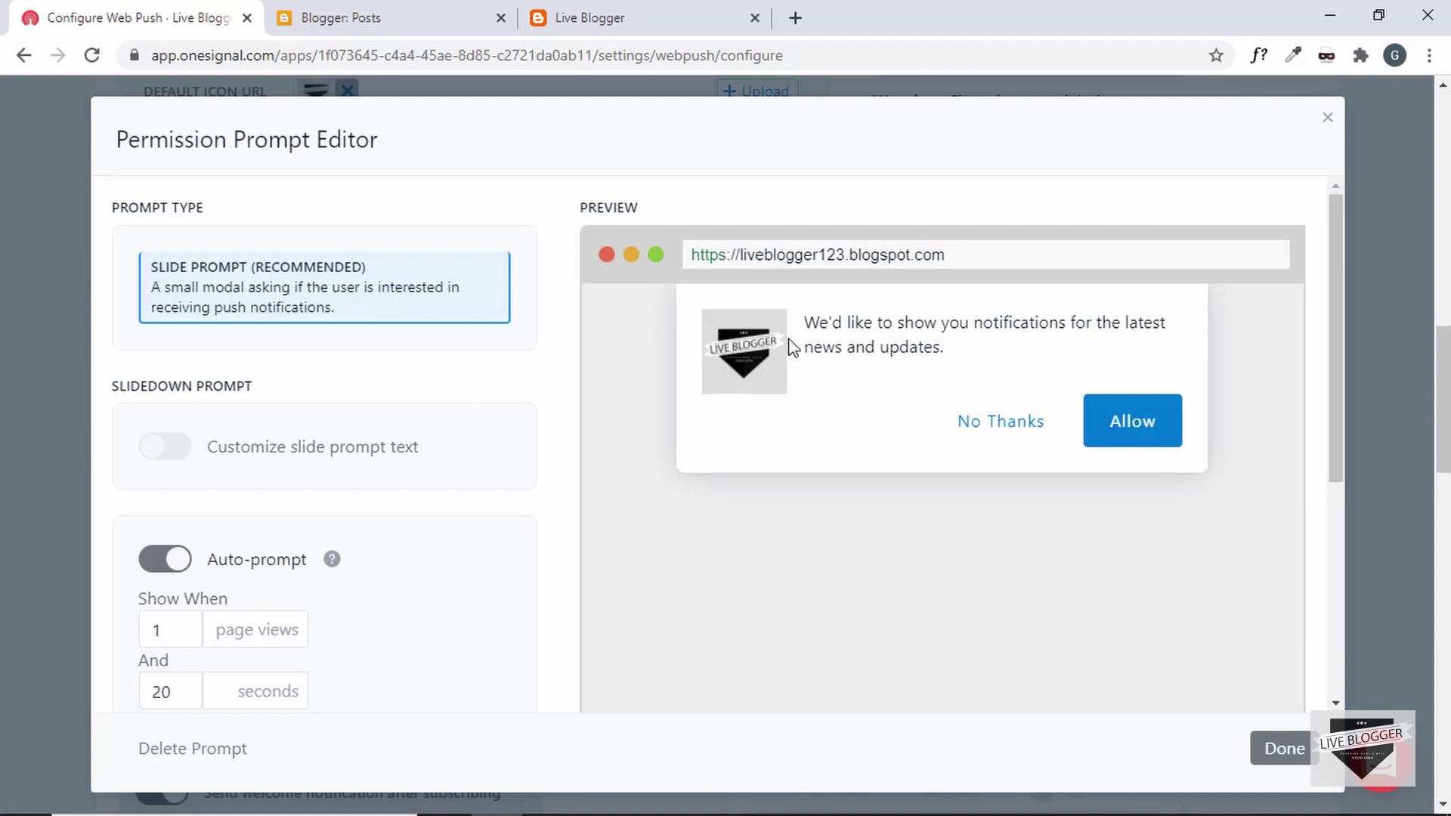
pyautogui.scroll(-1, 325, 463)
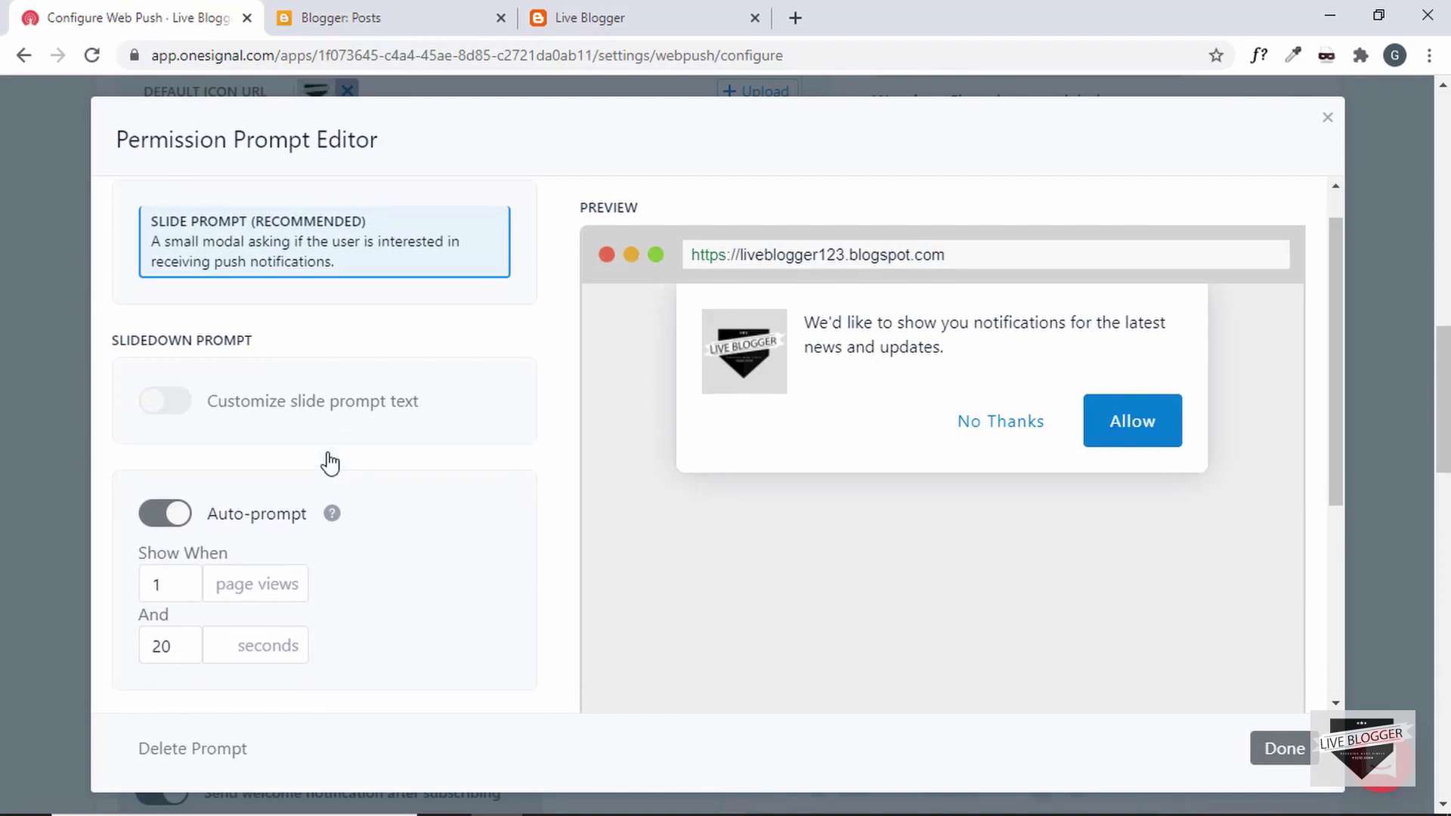
pyautogui.click(179, 394)
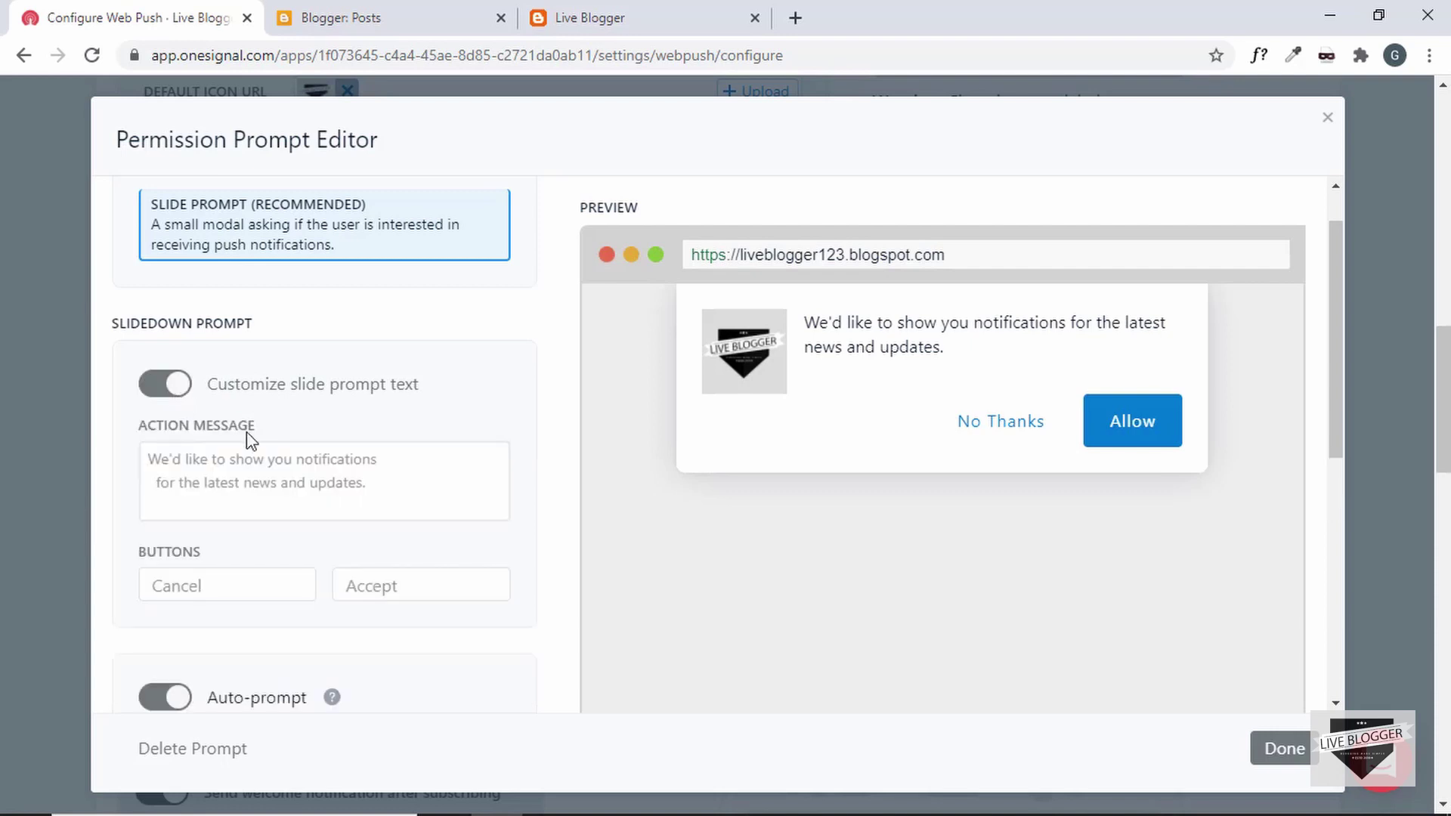
# - Try "If you want to get notifications about our new blog posts, please click on Allow." as the action message and clear it
pyautogui.scroll(-1, 249, 439)
pyautogui.click(424, 438)
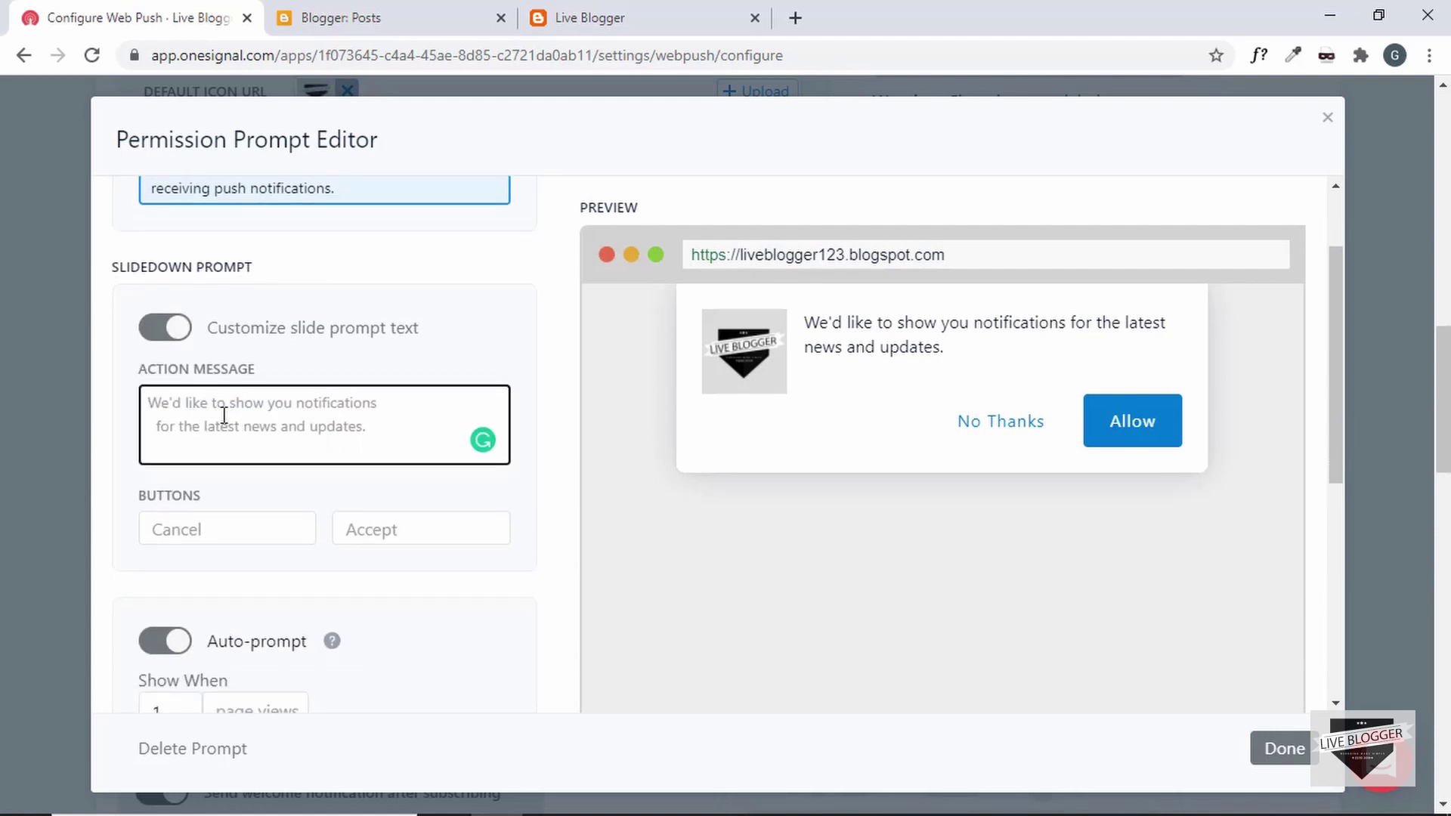
pyautogui.write('If')
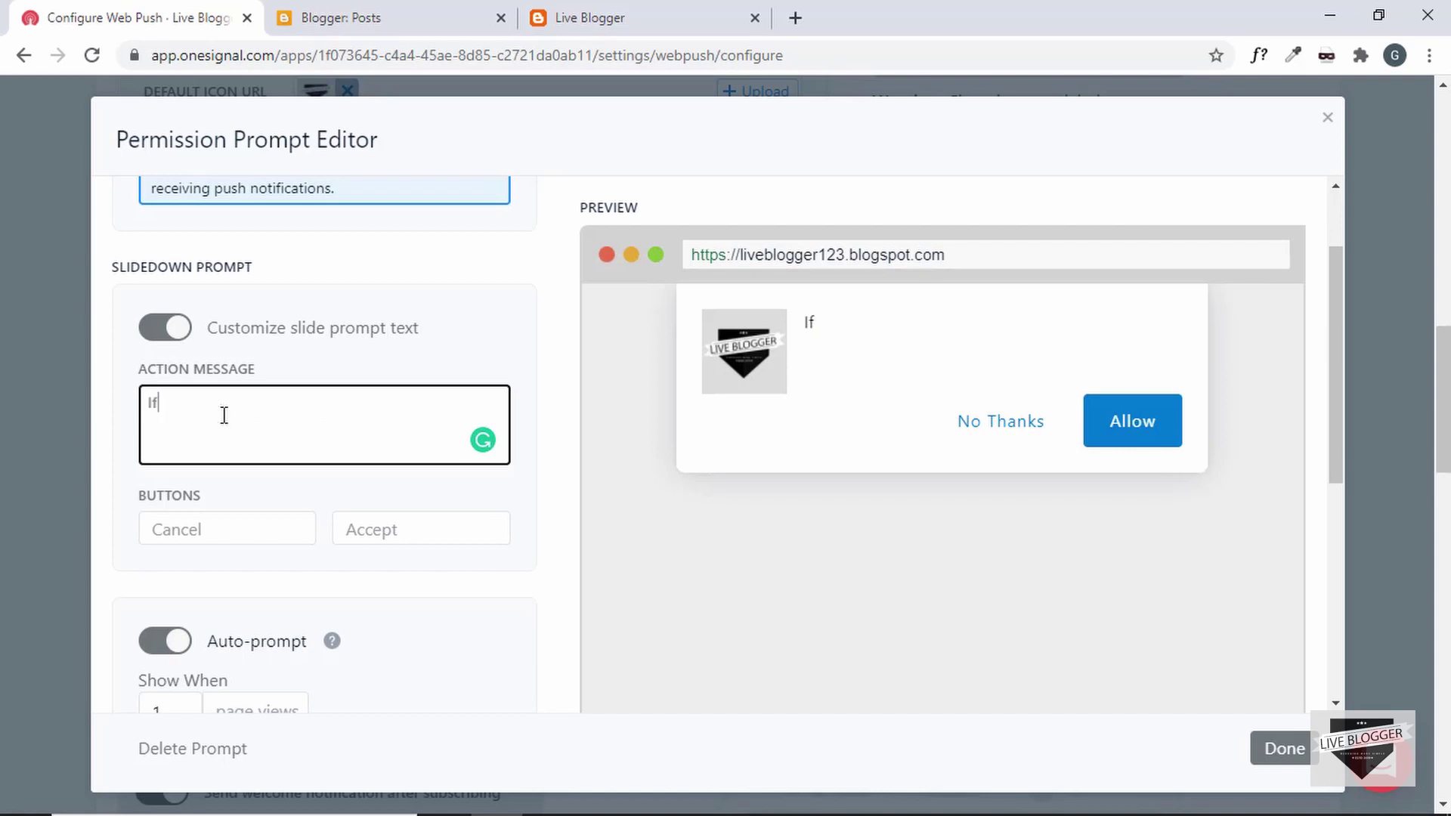
pyautogui.write(' you want to get ')
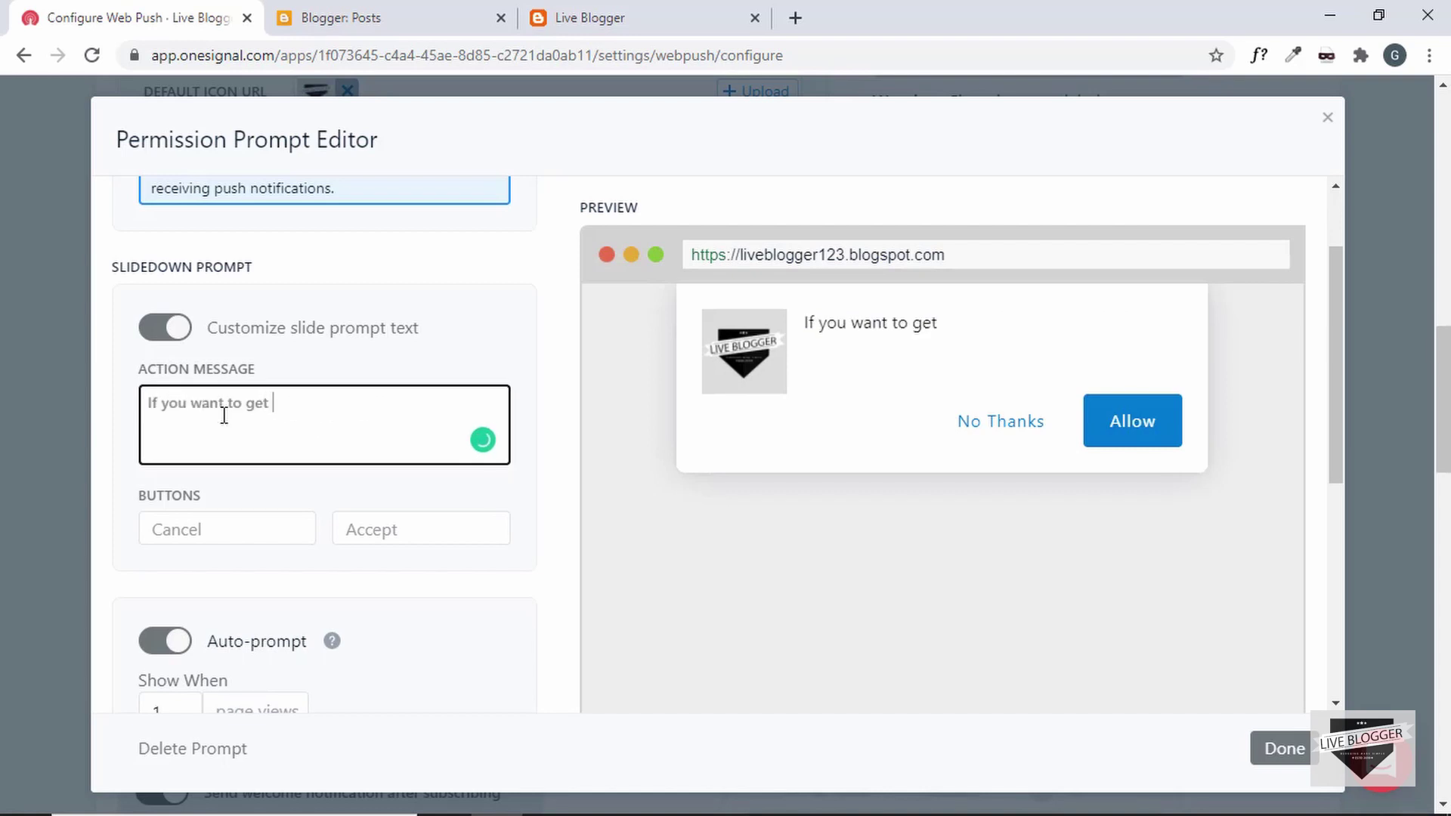
pyautogui.write('notifications about o')
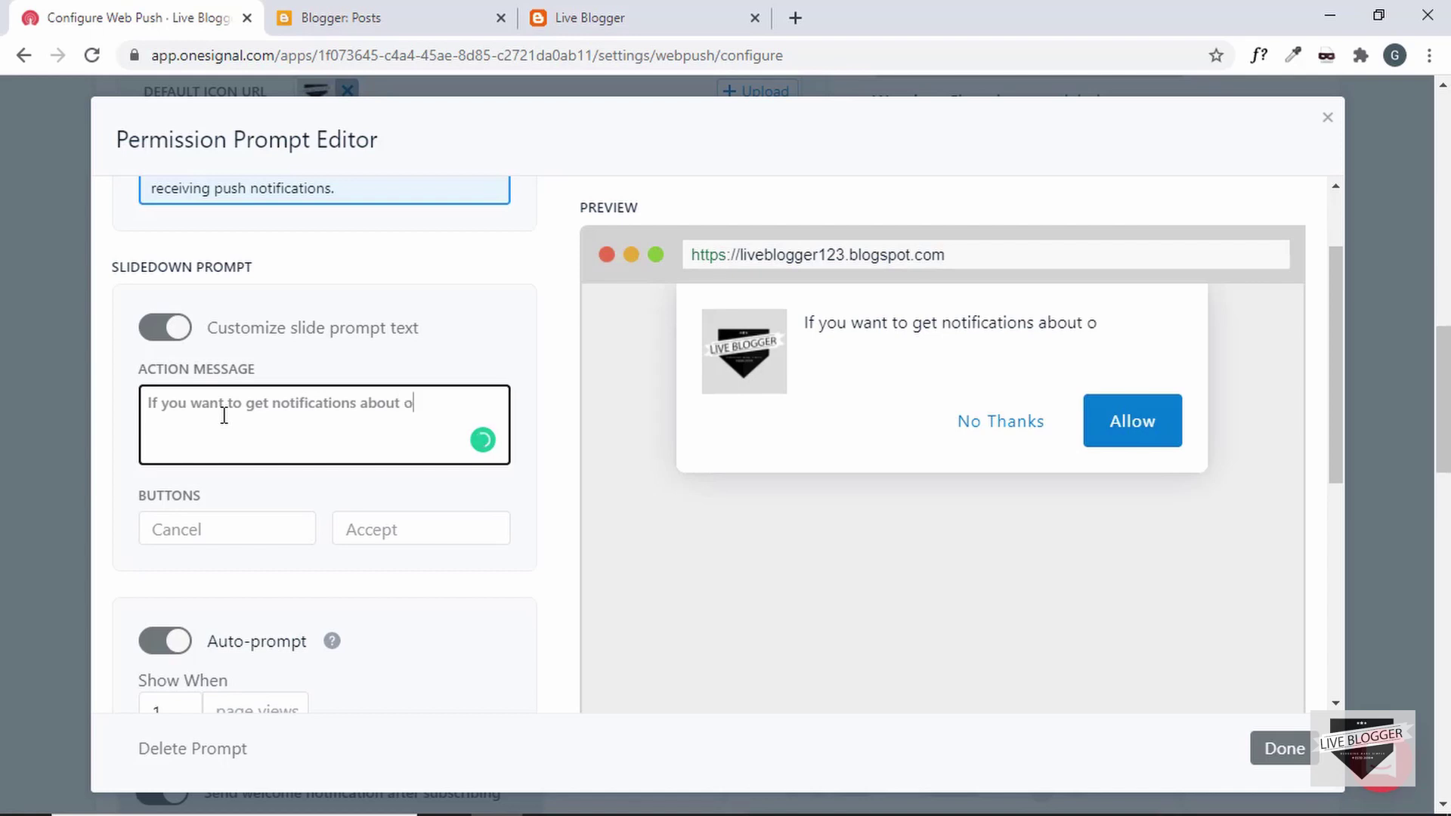
pyautogui.write('ur new bl')
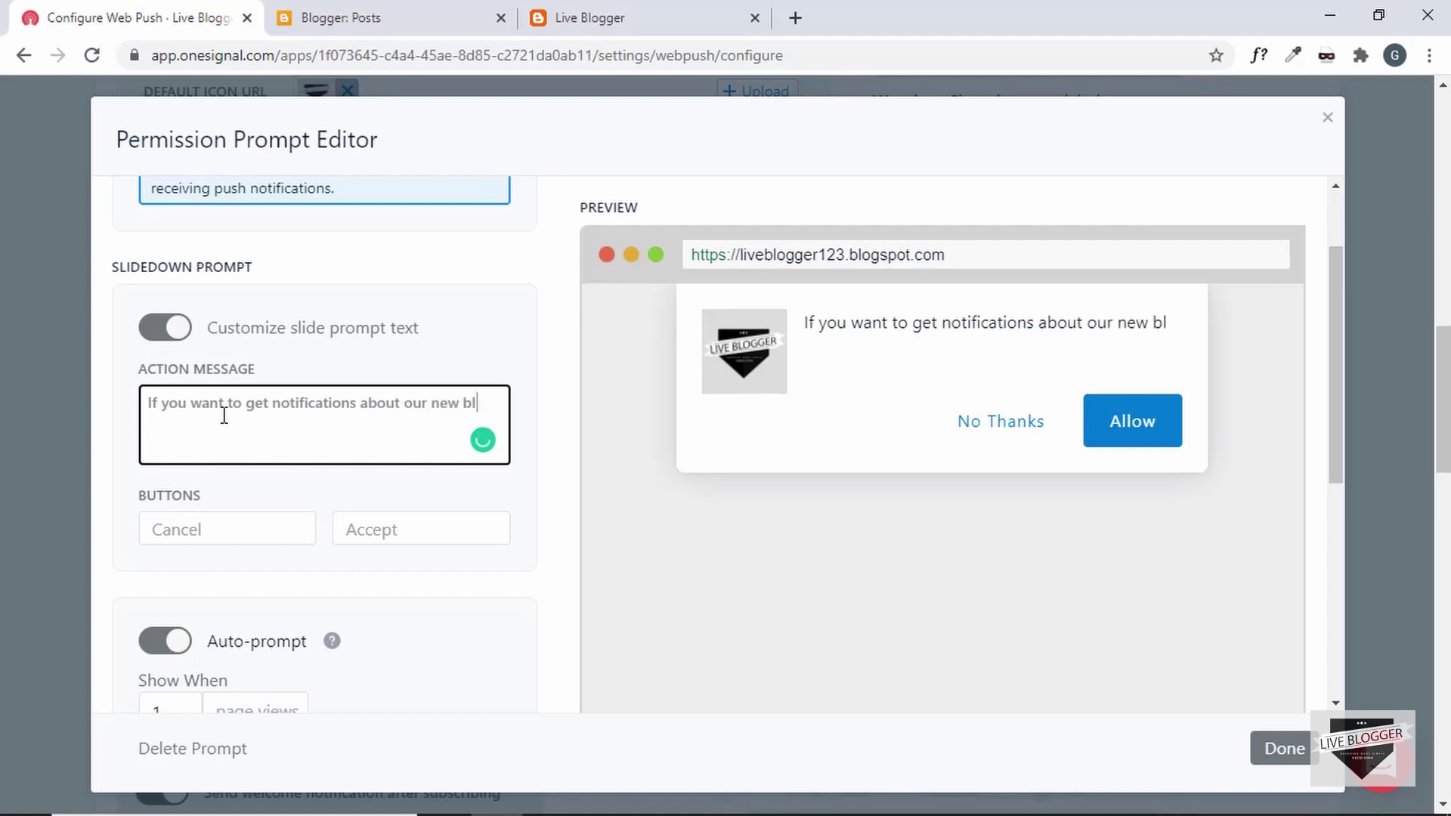
pyautogui.write('og posts, please click')
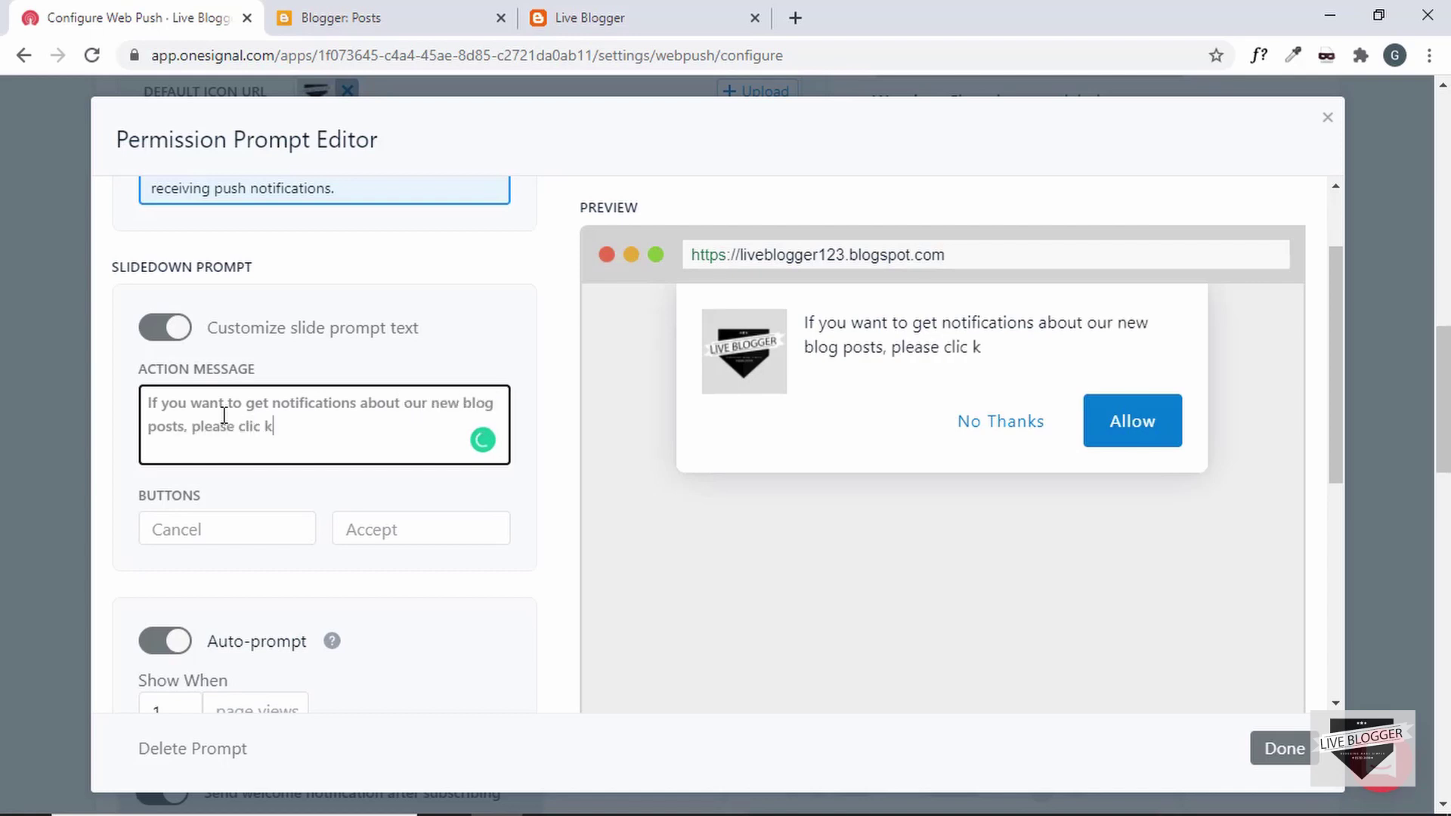
pyautogui.write(' on Allow.')
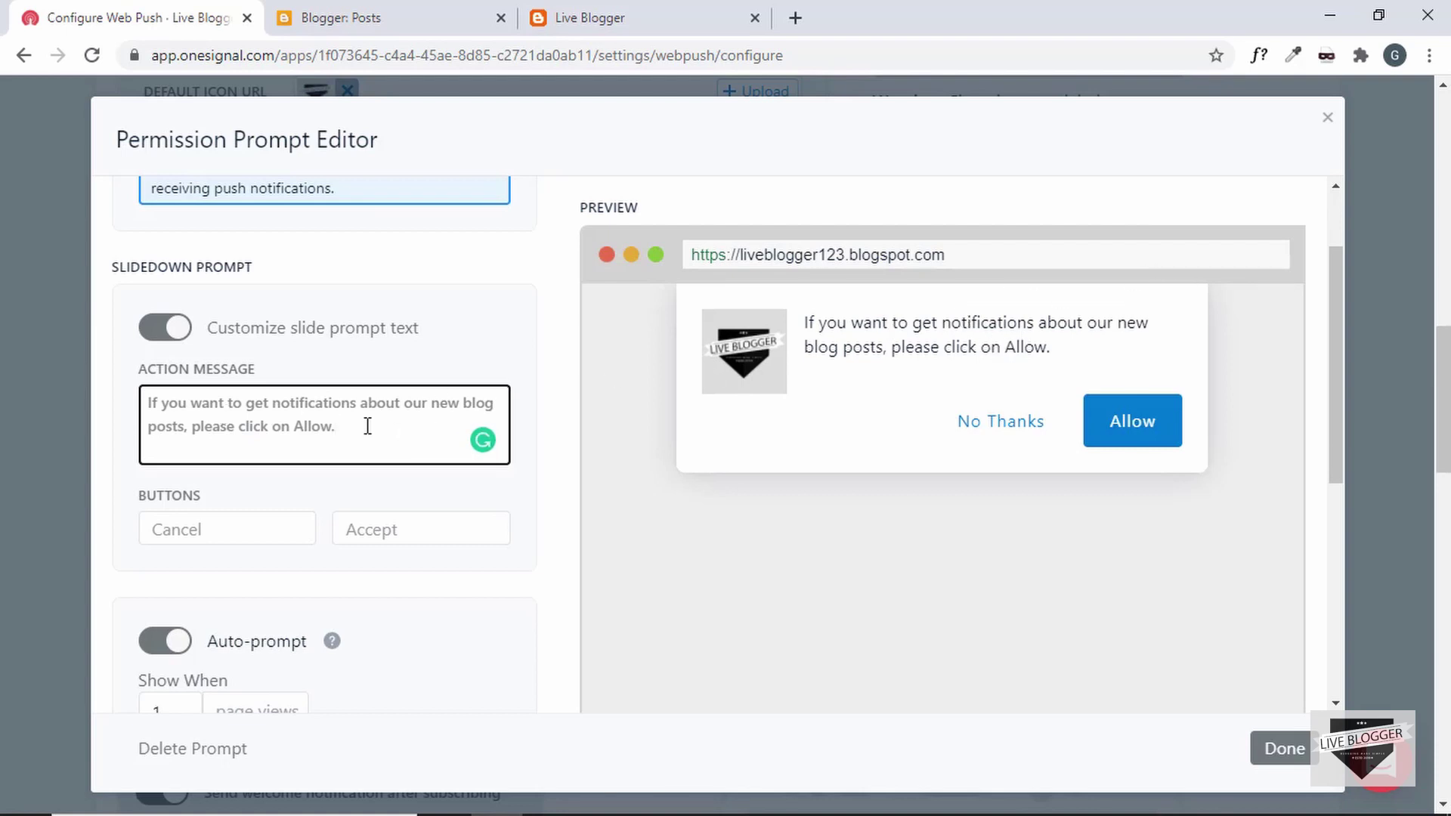
pyautogui.moveTo(367, 427); pyautogui.dragTo(144, 398)
pyautogui.press('BackSpace')
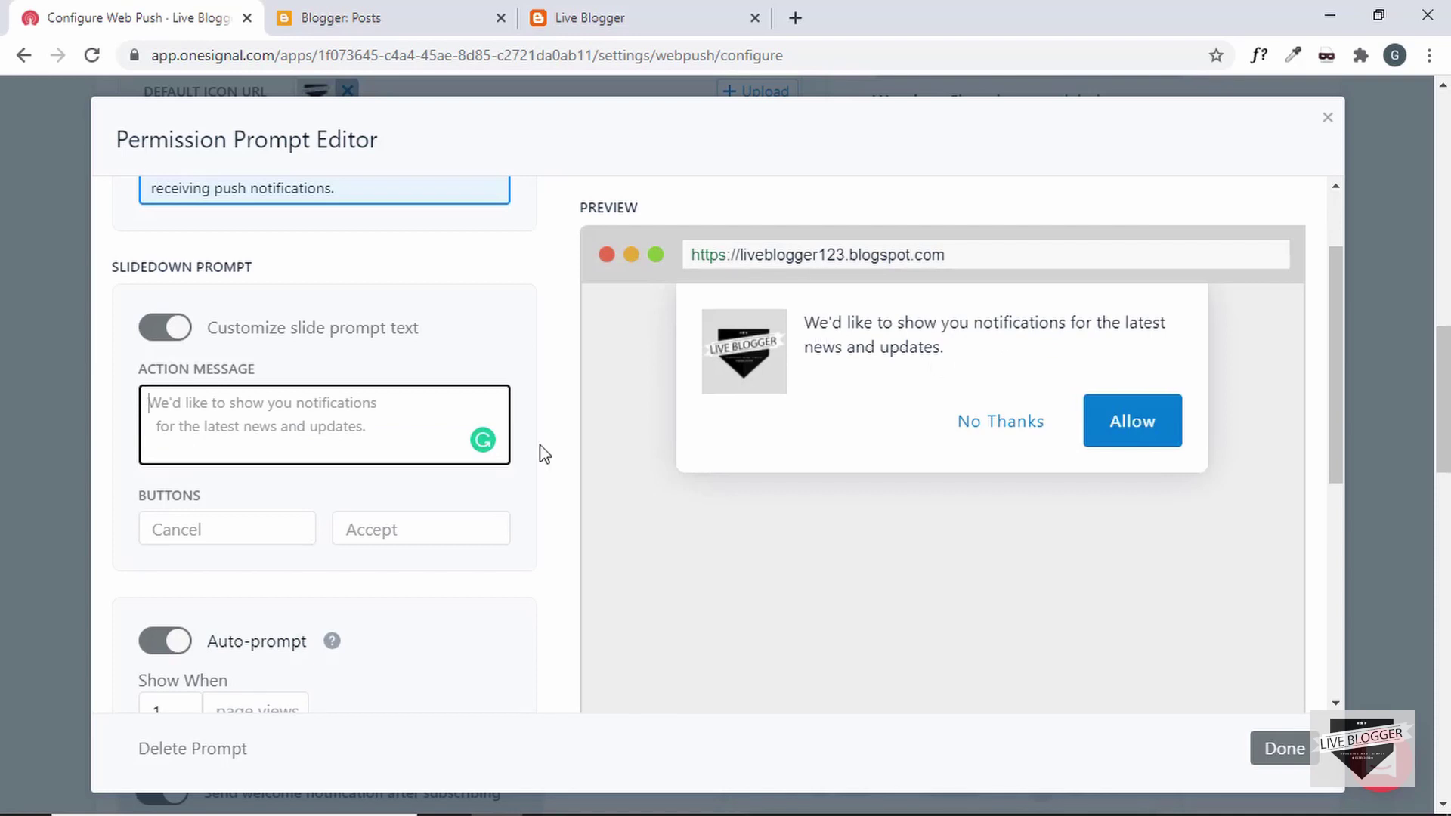
# - Set the slide prompt's cancel button text to "Don't Allow" and leave the accept button text at its default
pyautogui.scroll(-1, 399, 482)
pyautogui.click(293, 446)
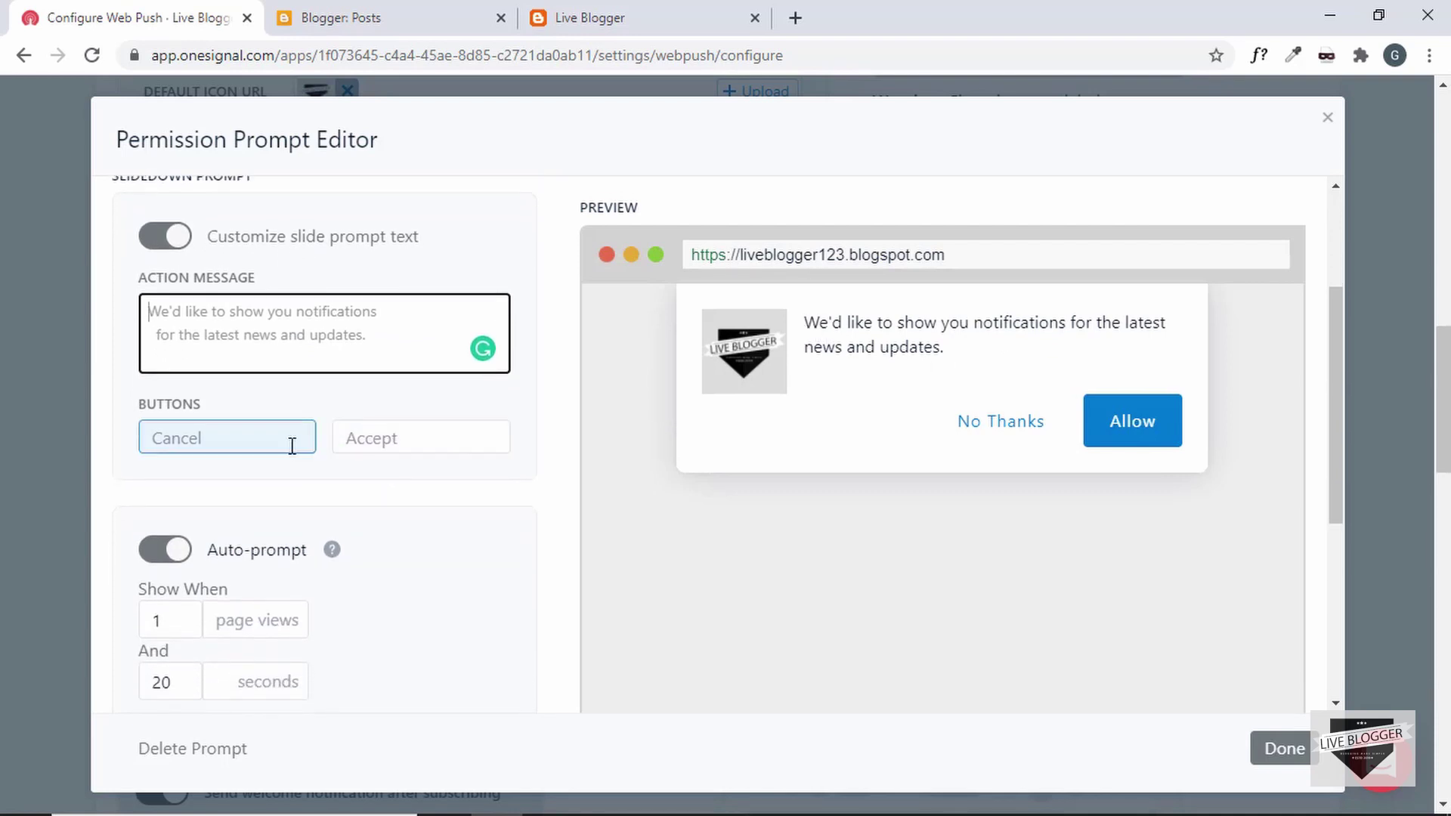
pyautogui.click(269, 442)
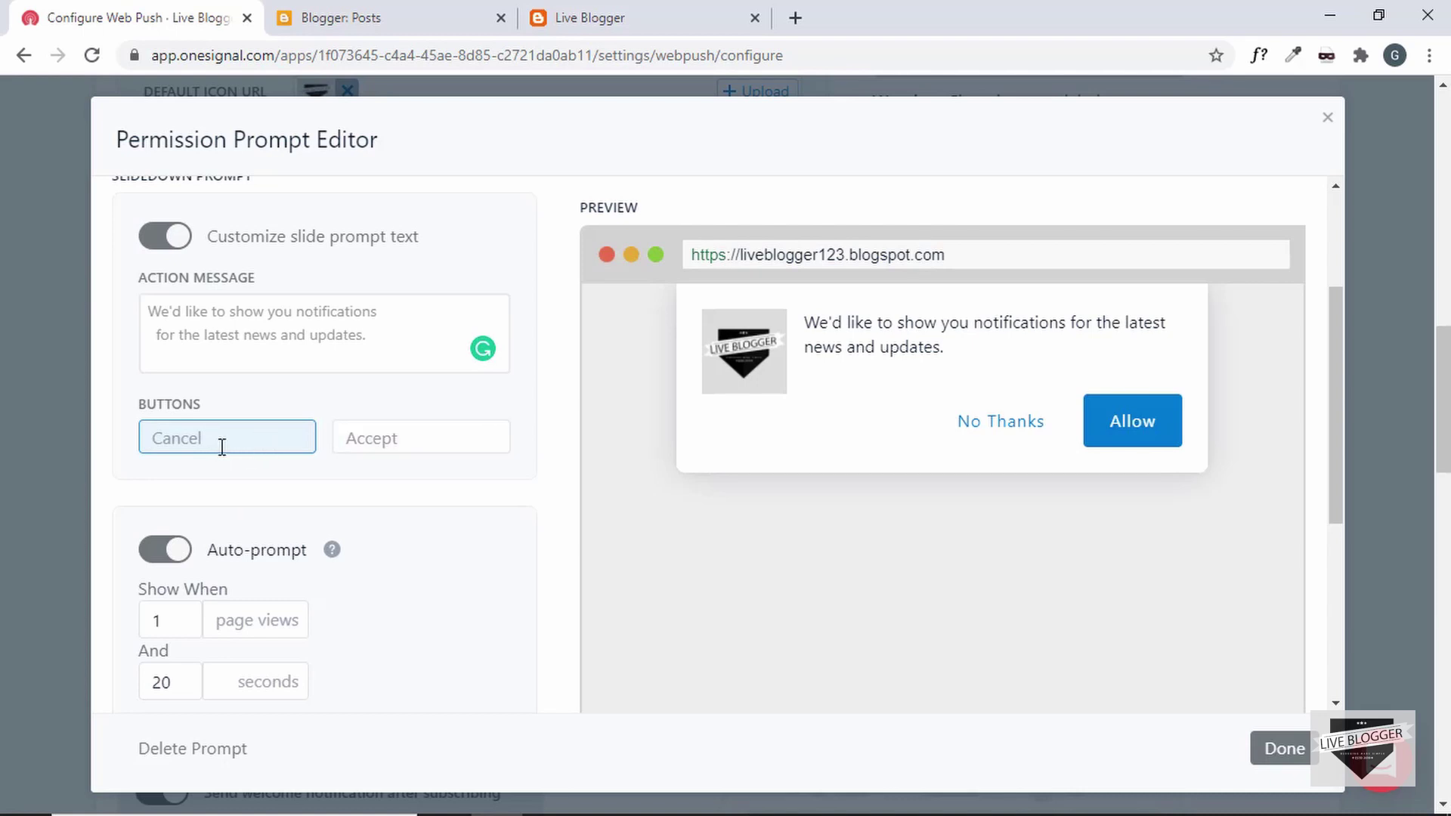
pyautogui.write("Don't Allow")
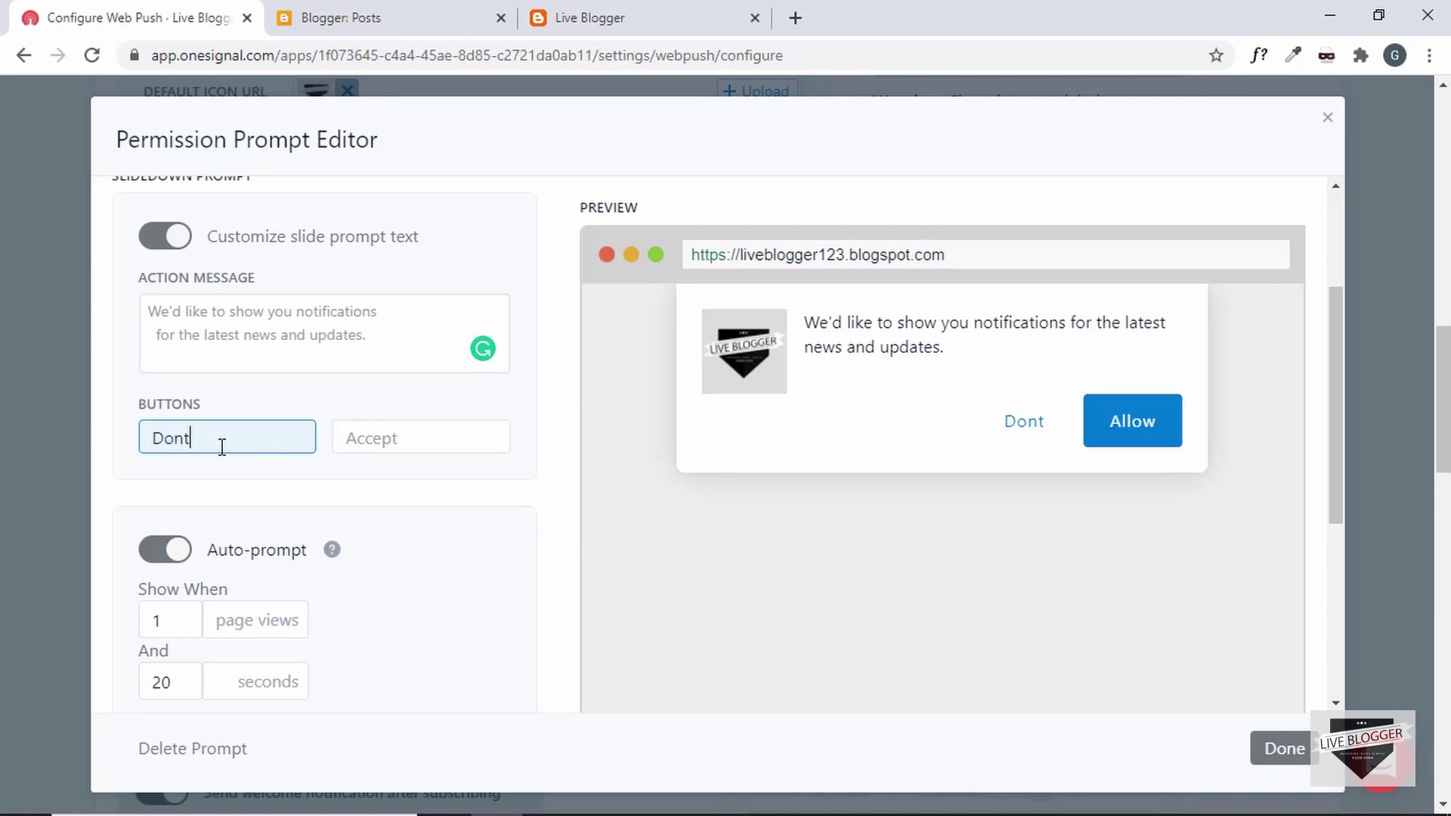
pyautogui.click(405, 452)
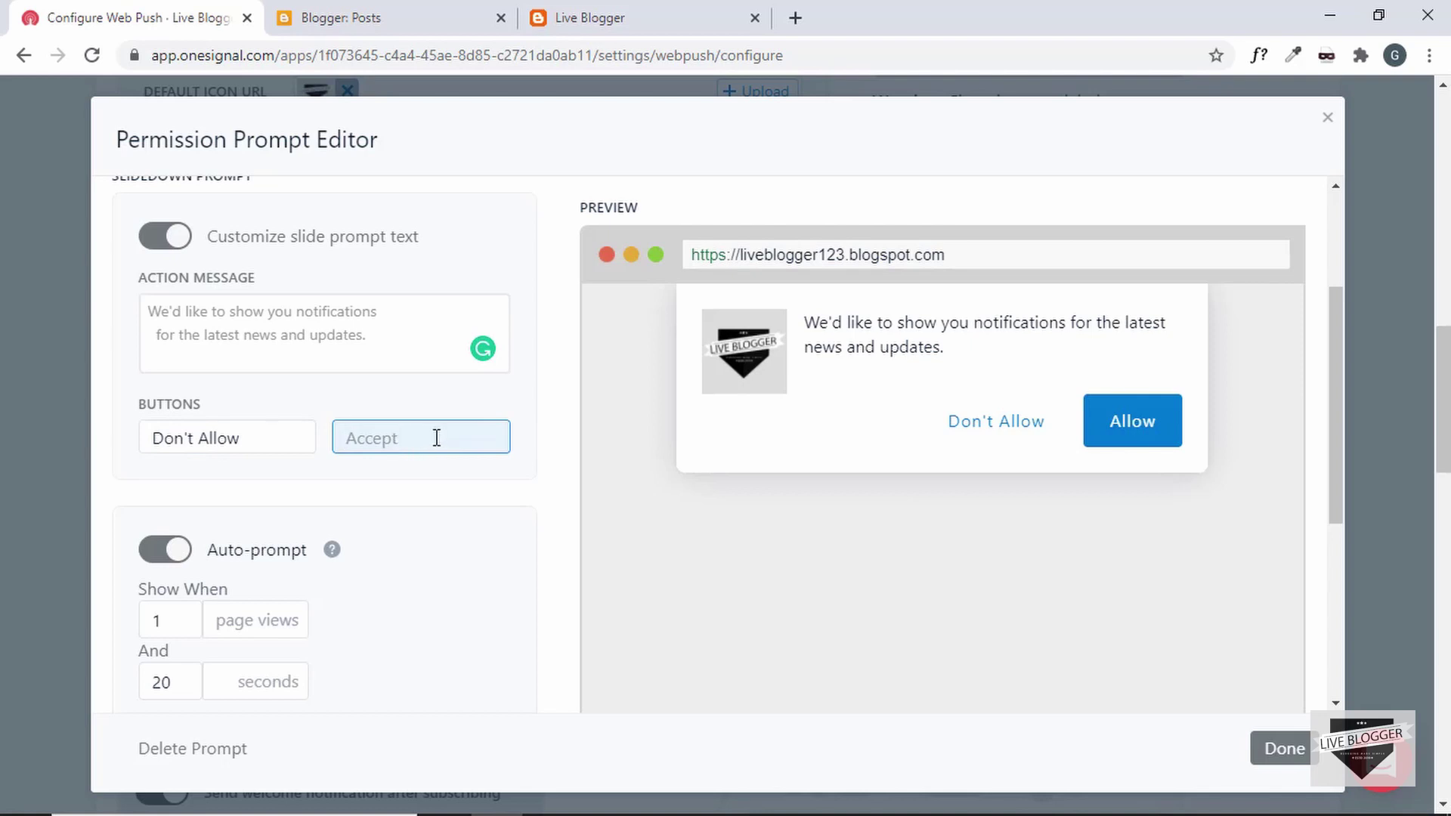
# - Set the auto-prompt delay to 10 seconds, keeping the one page view condition
pyautogui.scroll(-1, 423, 423)
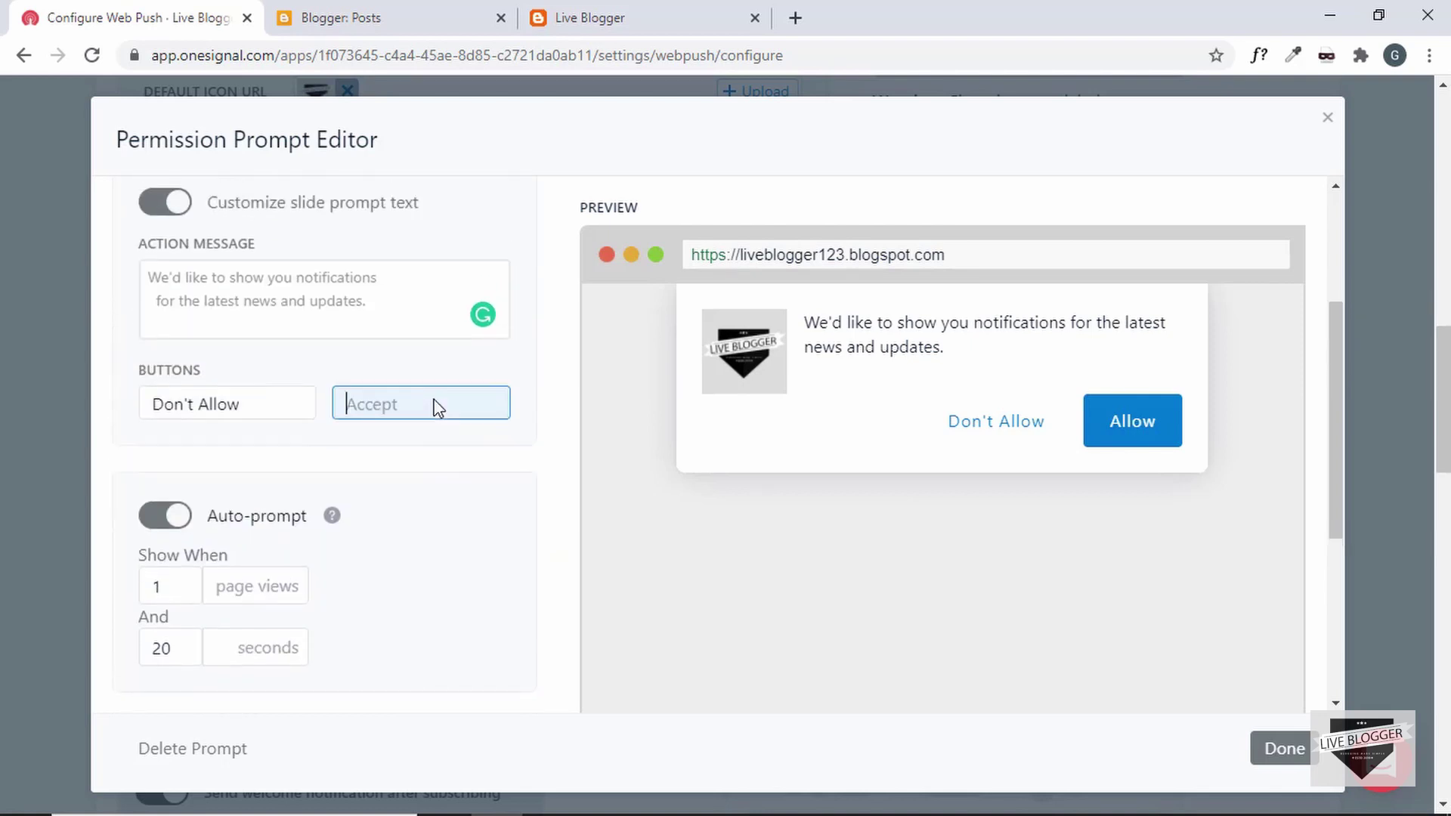
pyautogui.scroll(-1, 436, 409)
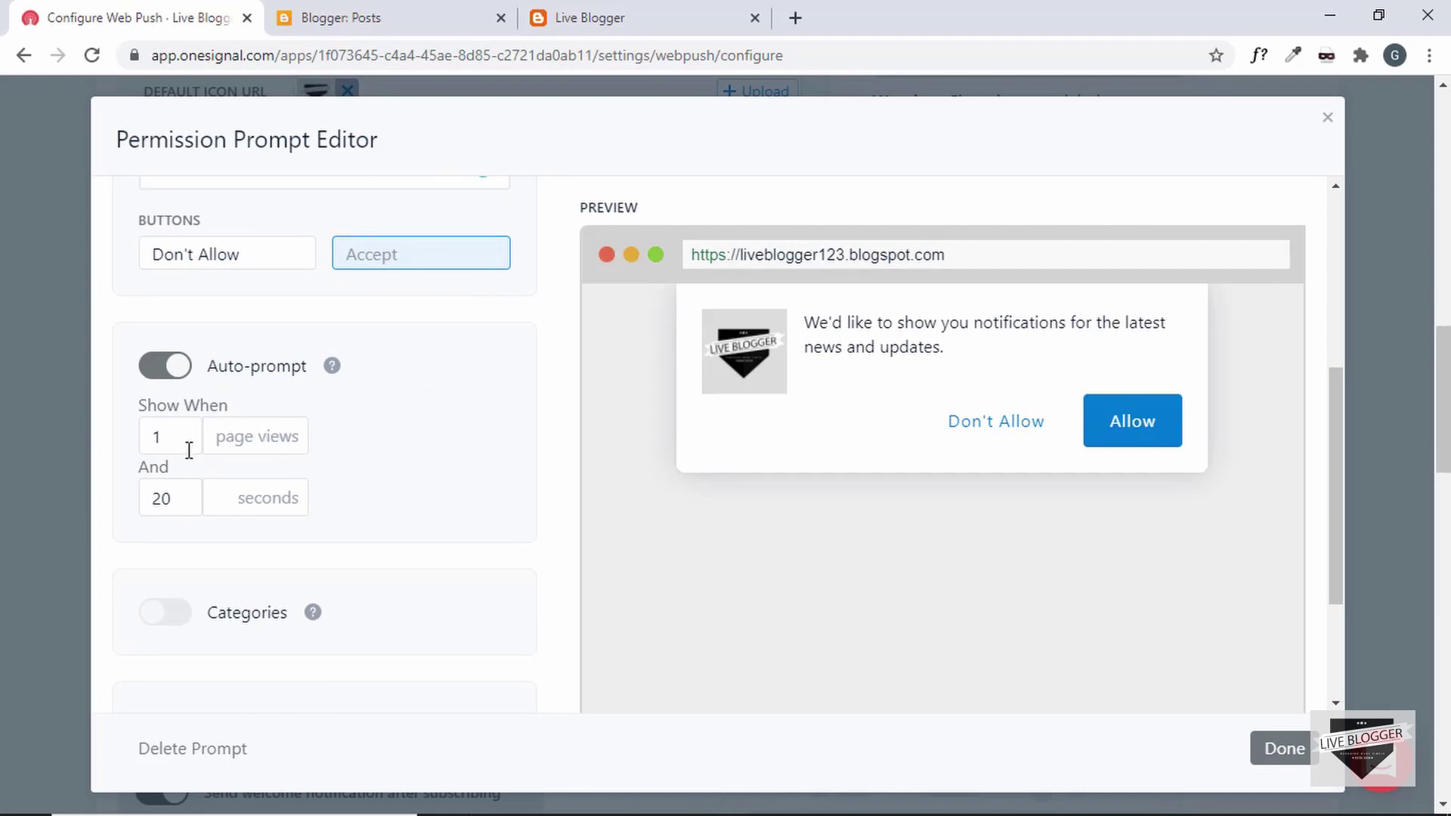
pyautogui.doubleClick(181, 498)
pyautogui.click(316, 455)
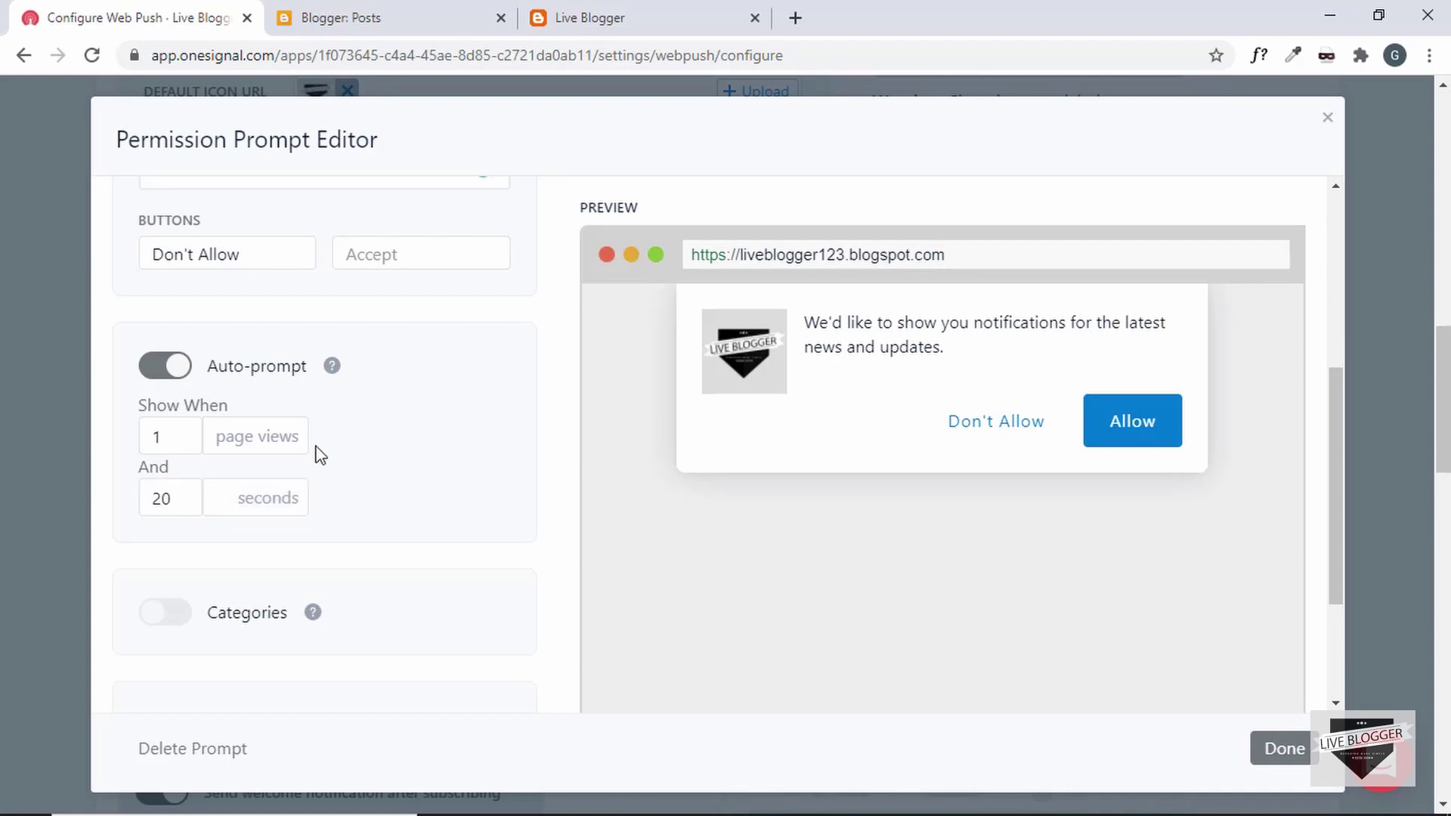
pyautogui.moveTo(189, 499); pyautogui.dragTo(119, 507)
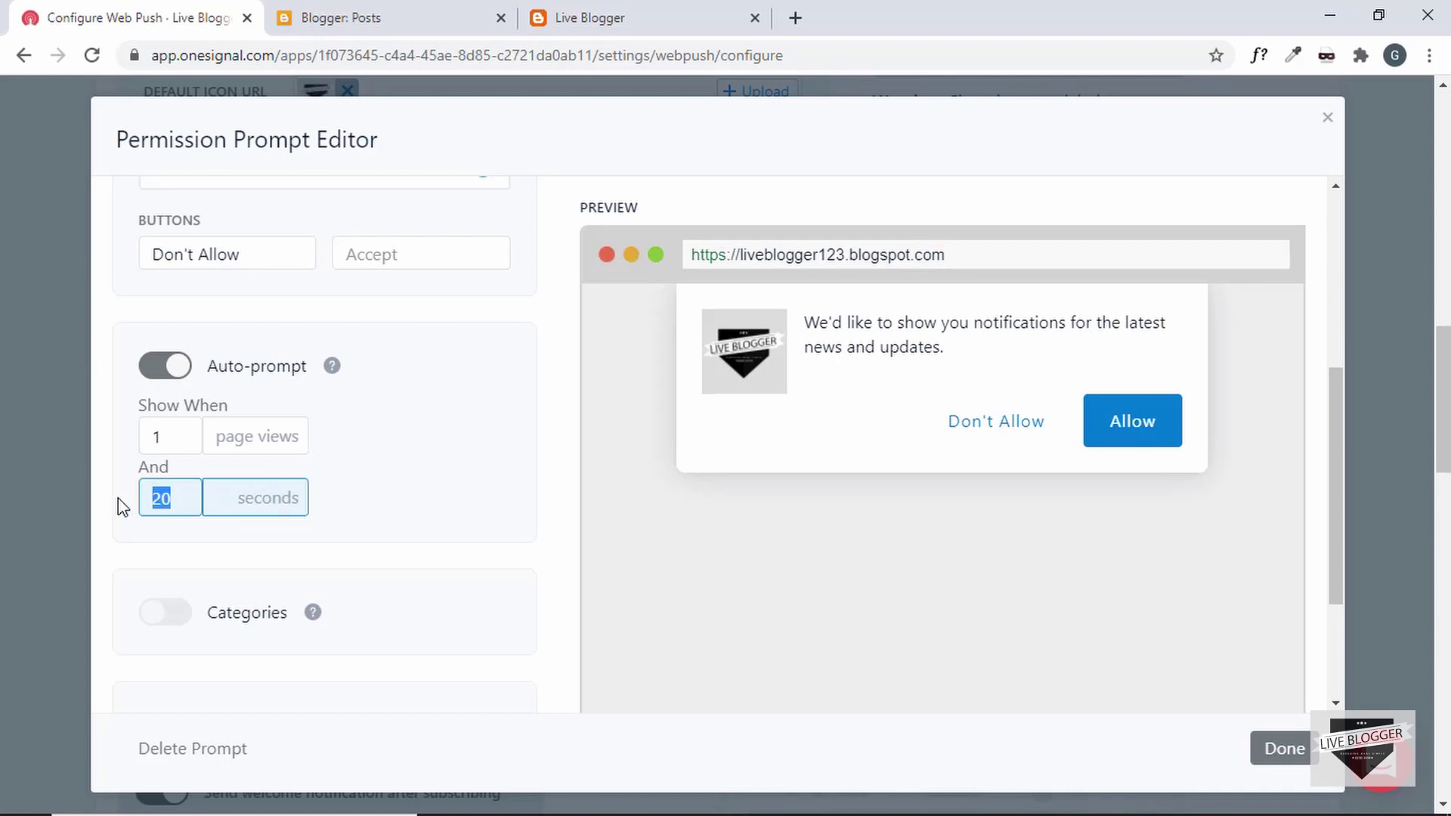
pyautogui.write('10')
# - Turn on Categories for the slide prompt to view its options and turn it off again
pyautogui.scroll(-3, 173, 419)
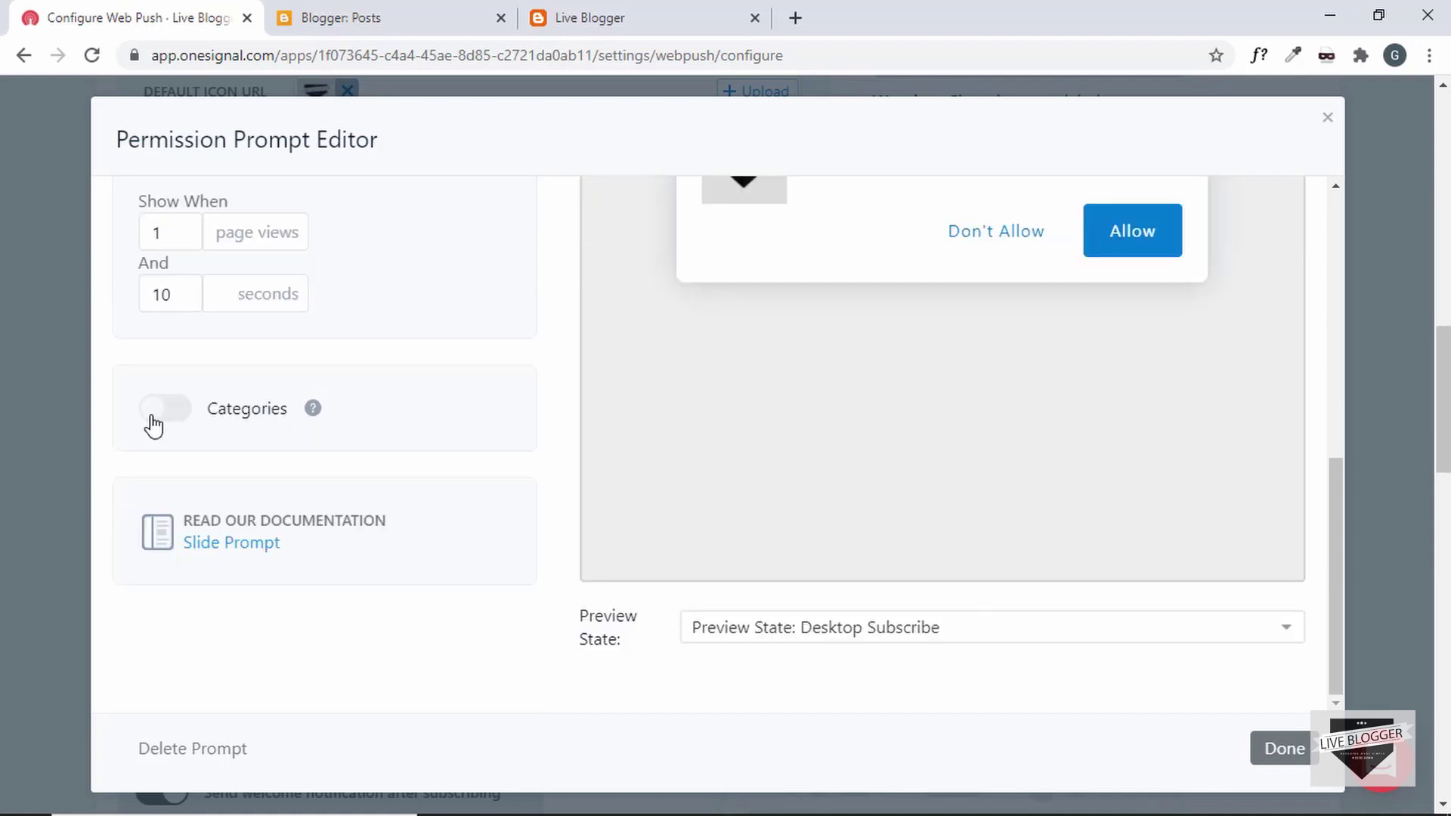
pyautogui.click(171, 414)
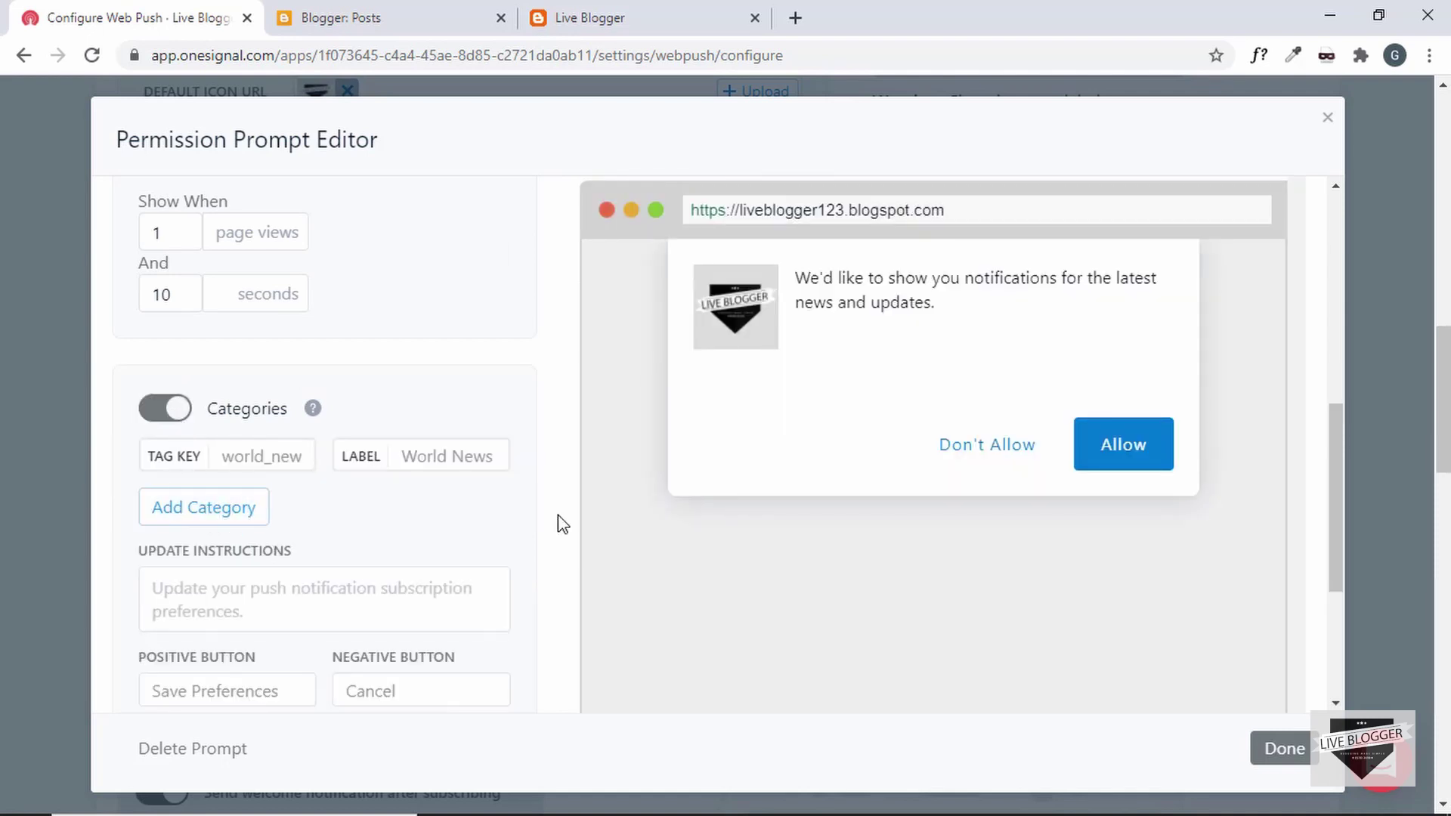
pyautogui.click(170, 412)
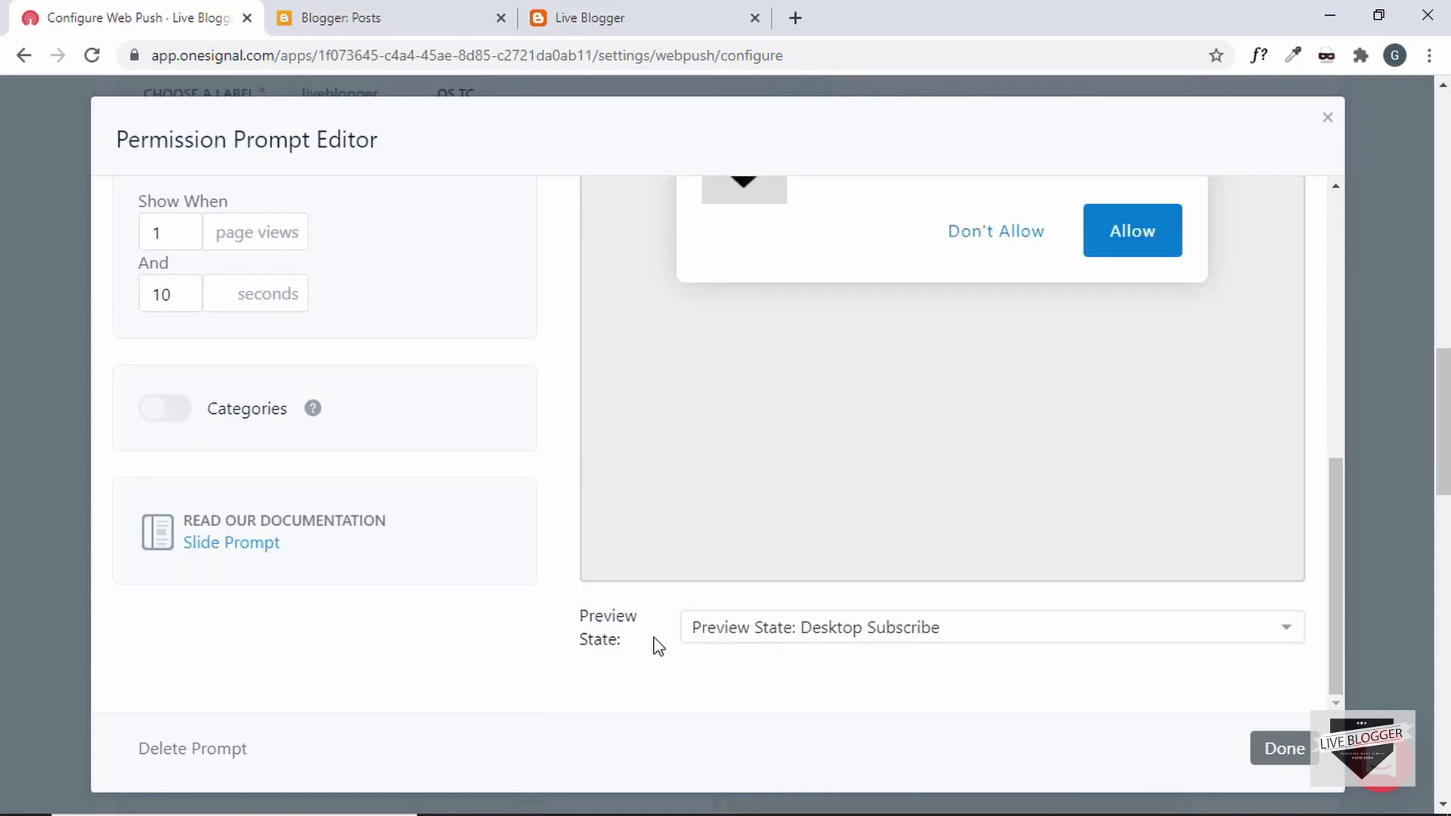
# - Switch the slide prompt preview to the Mobile Subcribe state to check its mobile appearance
pyautogui.click(800, 637)
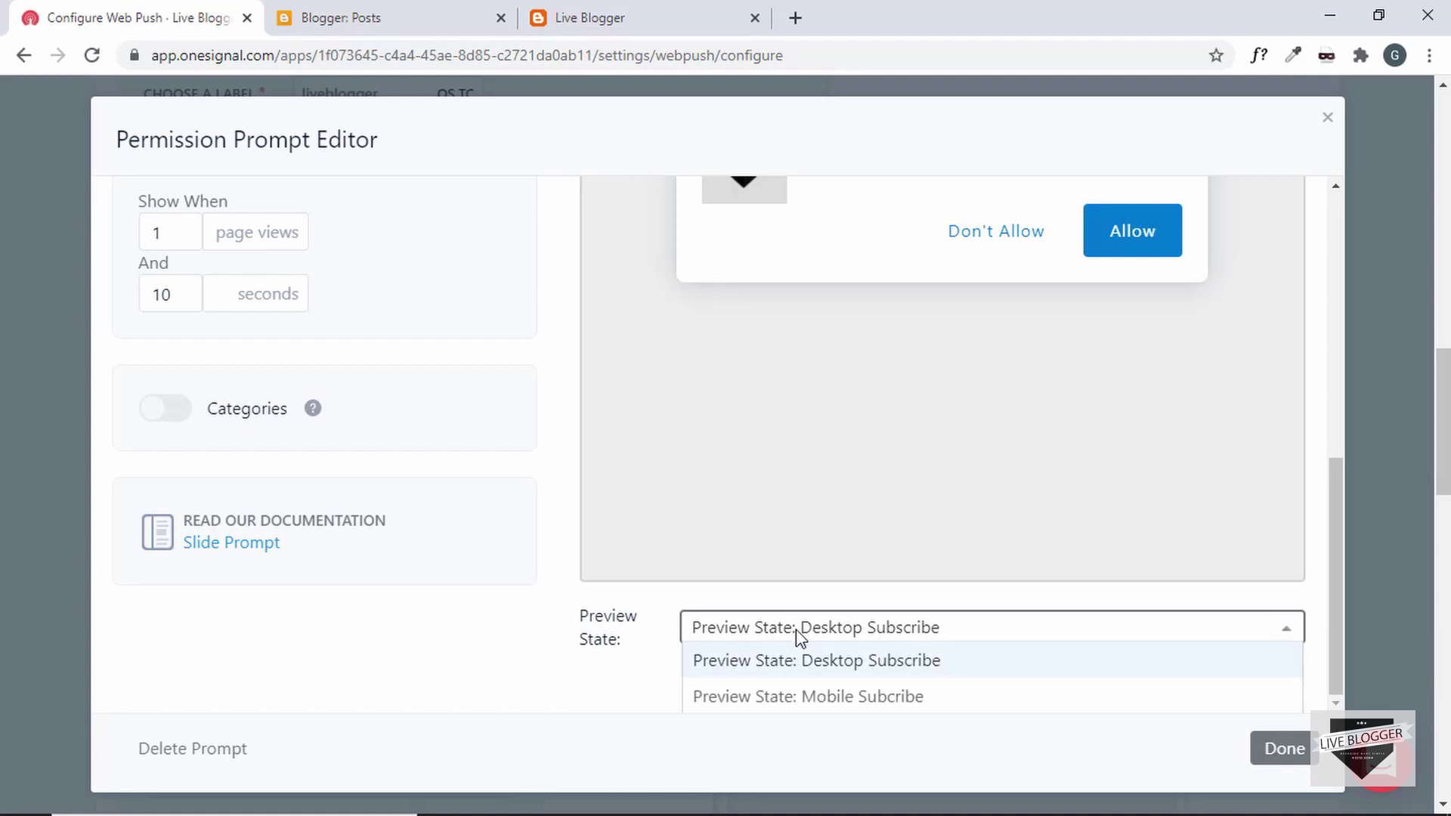
pyautogui.click(784, 696)
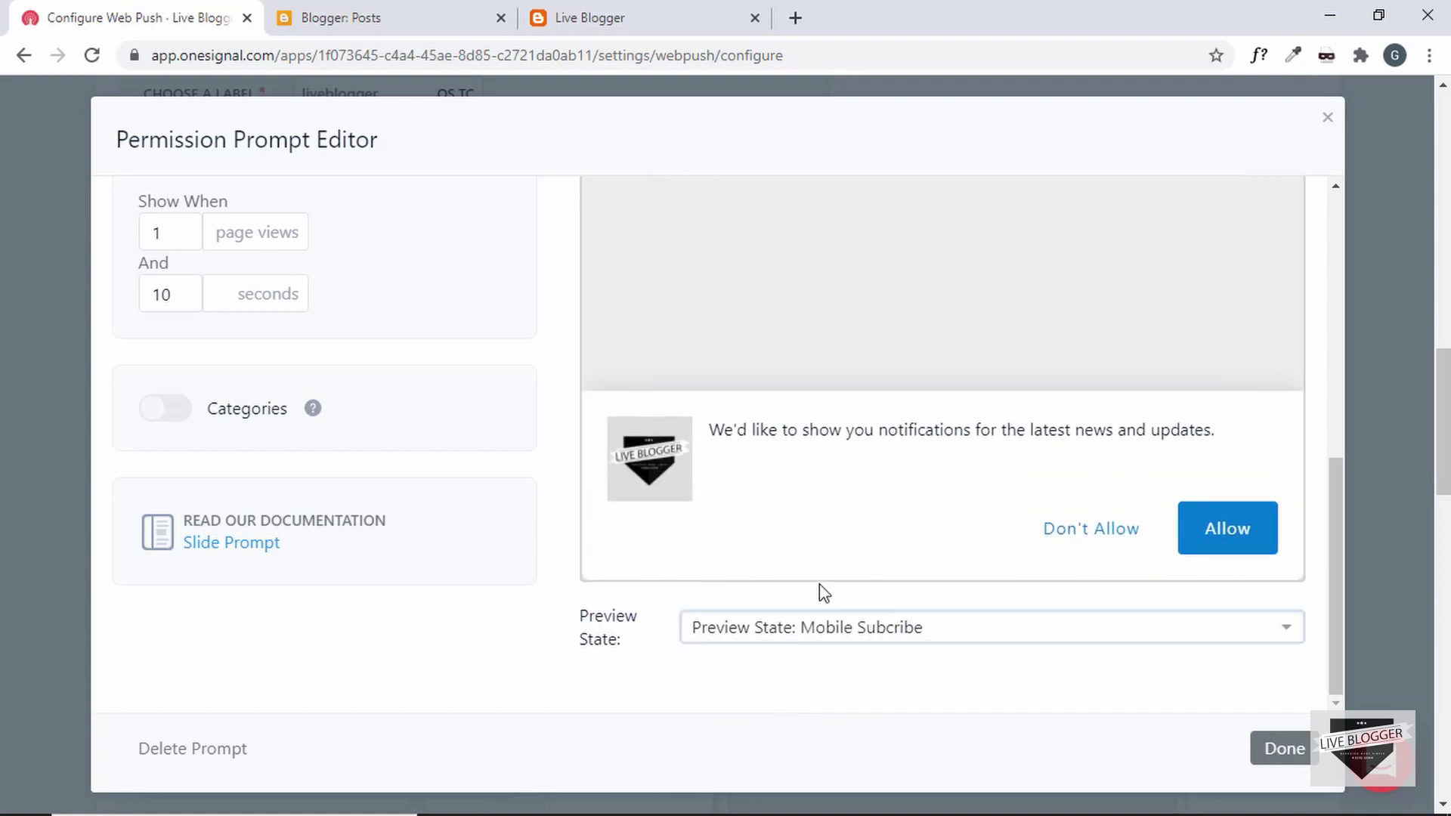
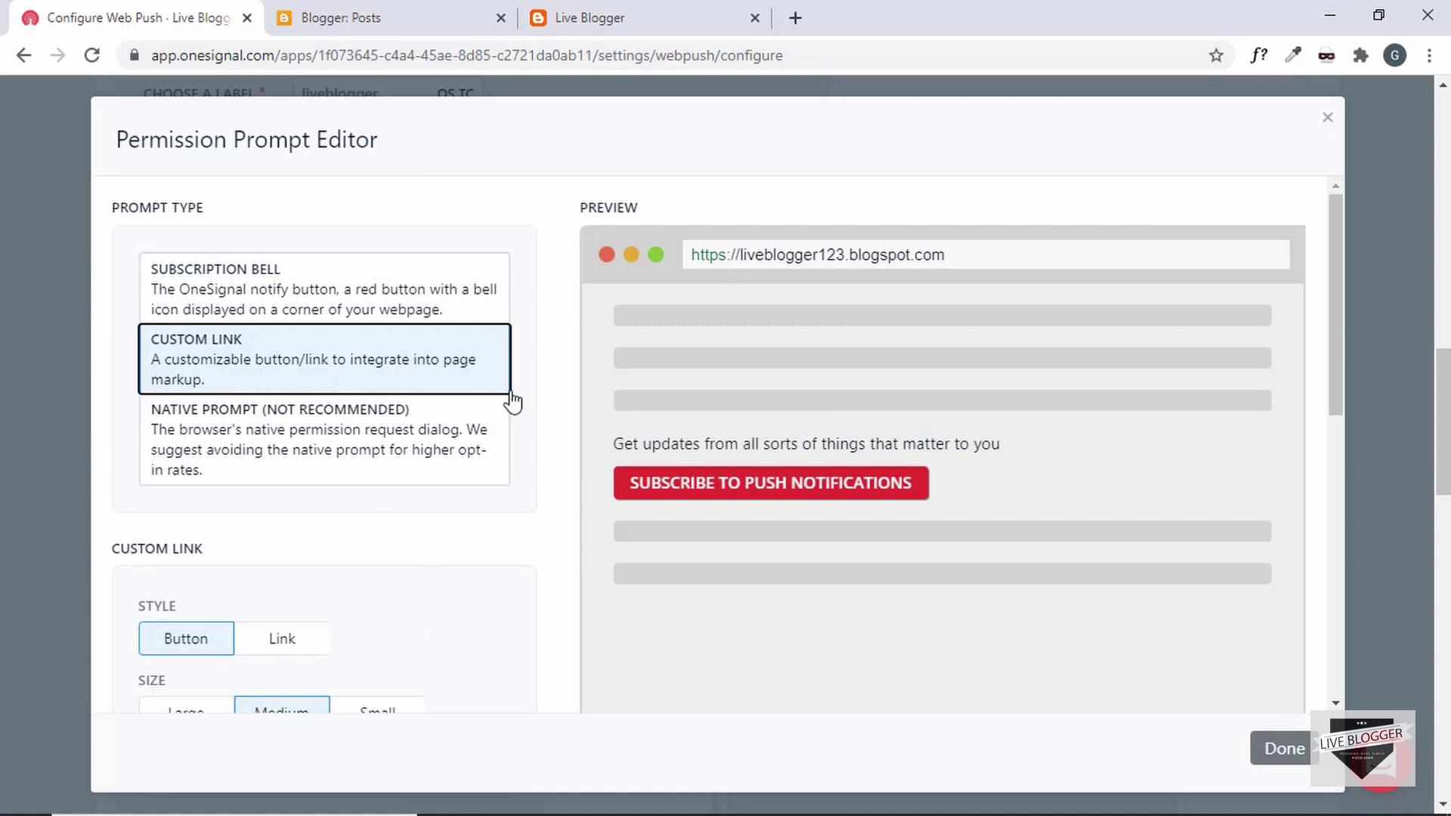
# - Preview the Native Prompt type with its auto-prompt settings and close the prompt editor without adding another prompt
pyautogui.click(454, 431)
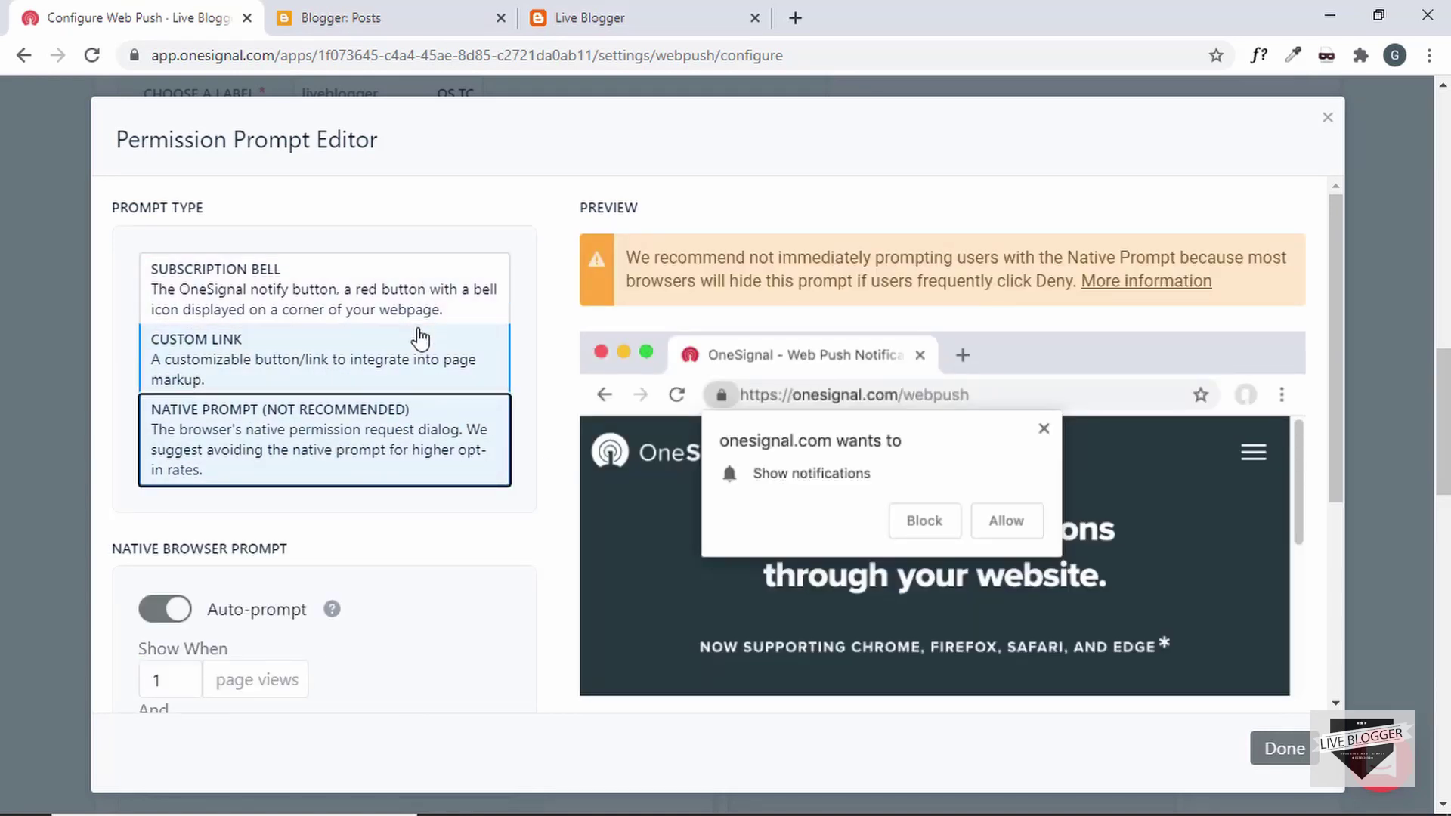
pyautogui.scroll(-3, 342, 519)
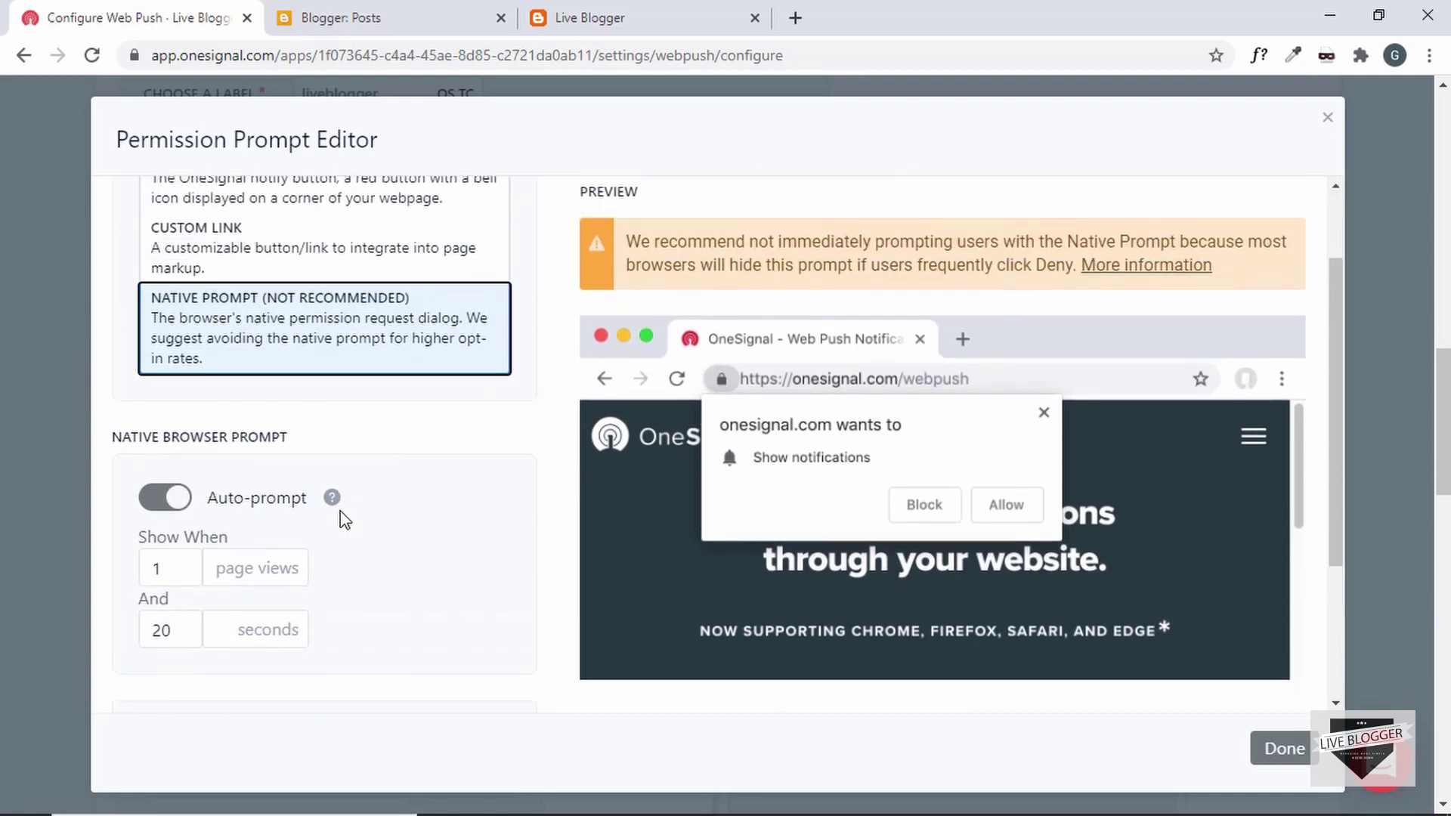
pyautogui.scroll(3, 329, 496)
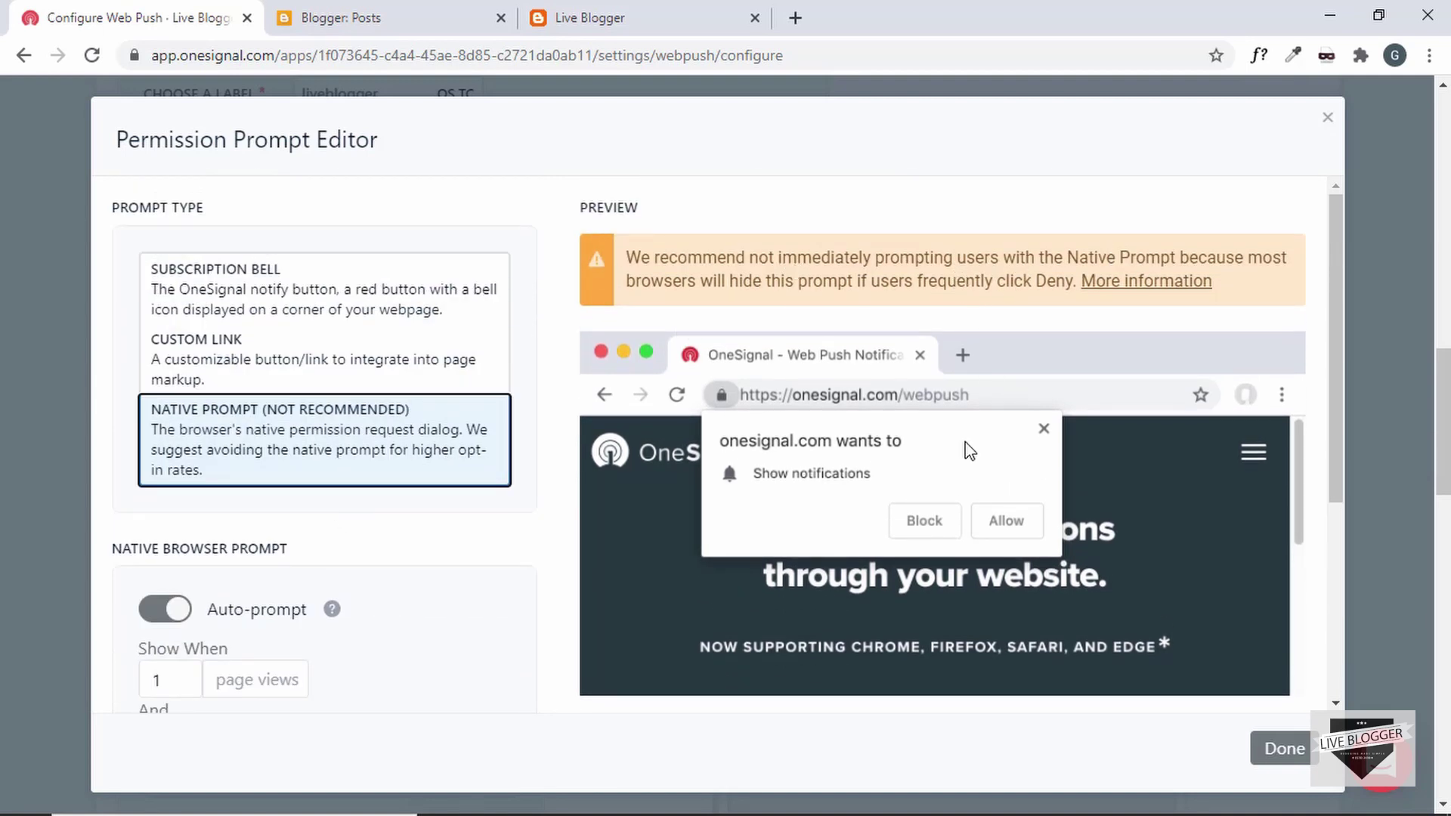
pyautogui.scroll(-3, 457, 484)
pyautogui.scroll(3, 457, 483)
pyautogui.click(1329, 119)
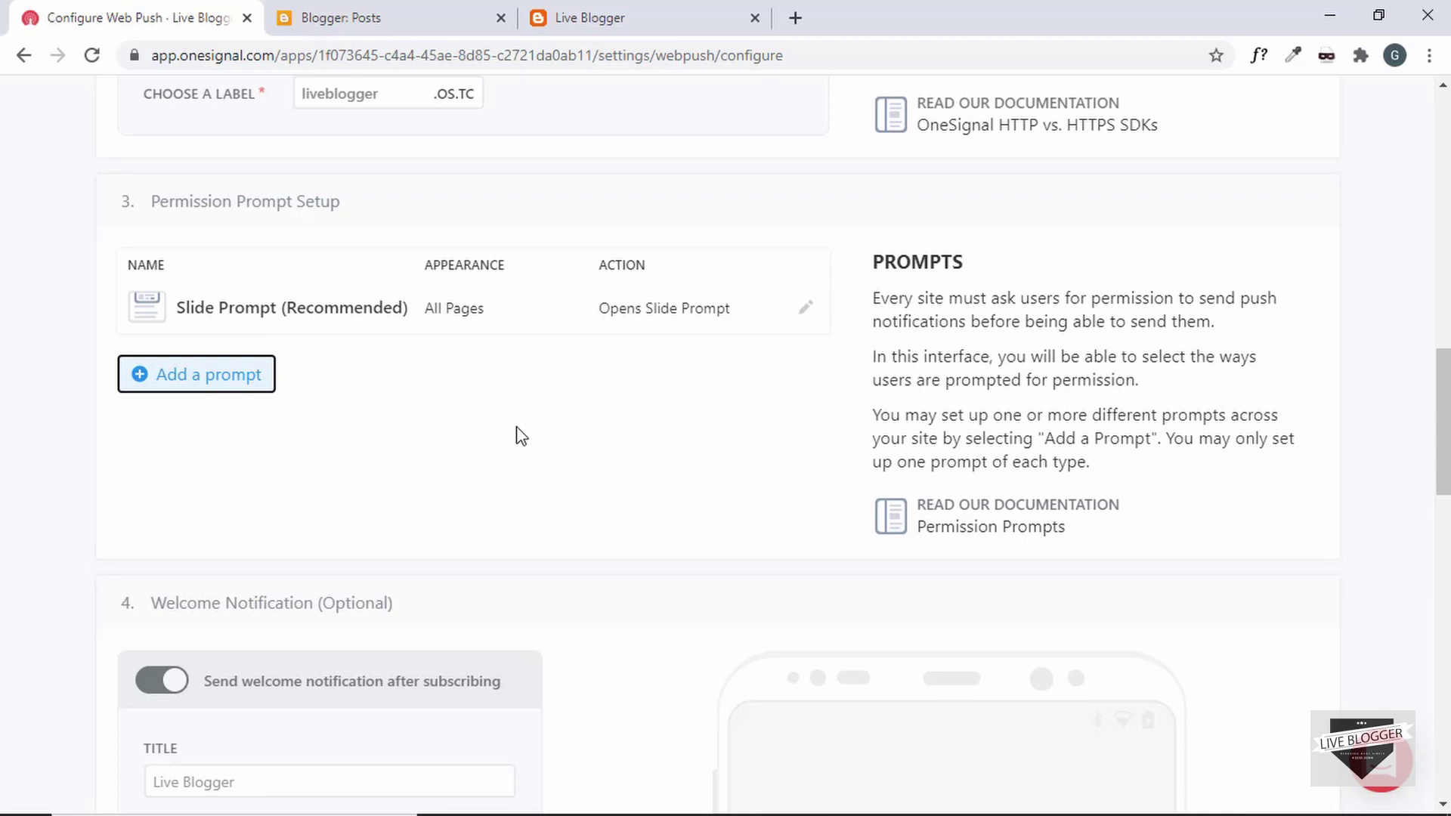
# - Set the welcome notification's title to "Live Blogger" and keep its default message
pyautogui.scroll(-1, 520, 435)
pyautogui.scroll(-5, 521, 436)
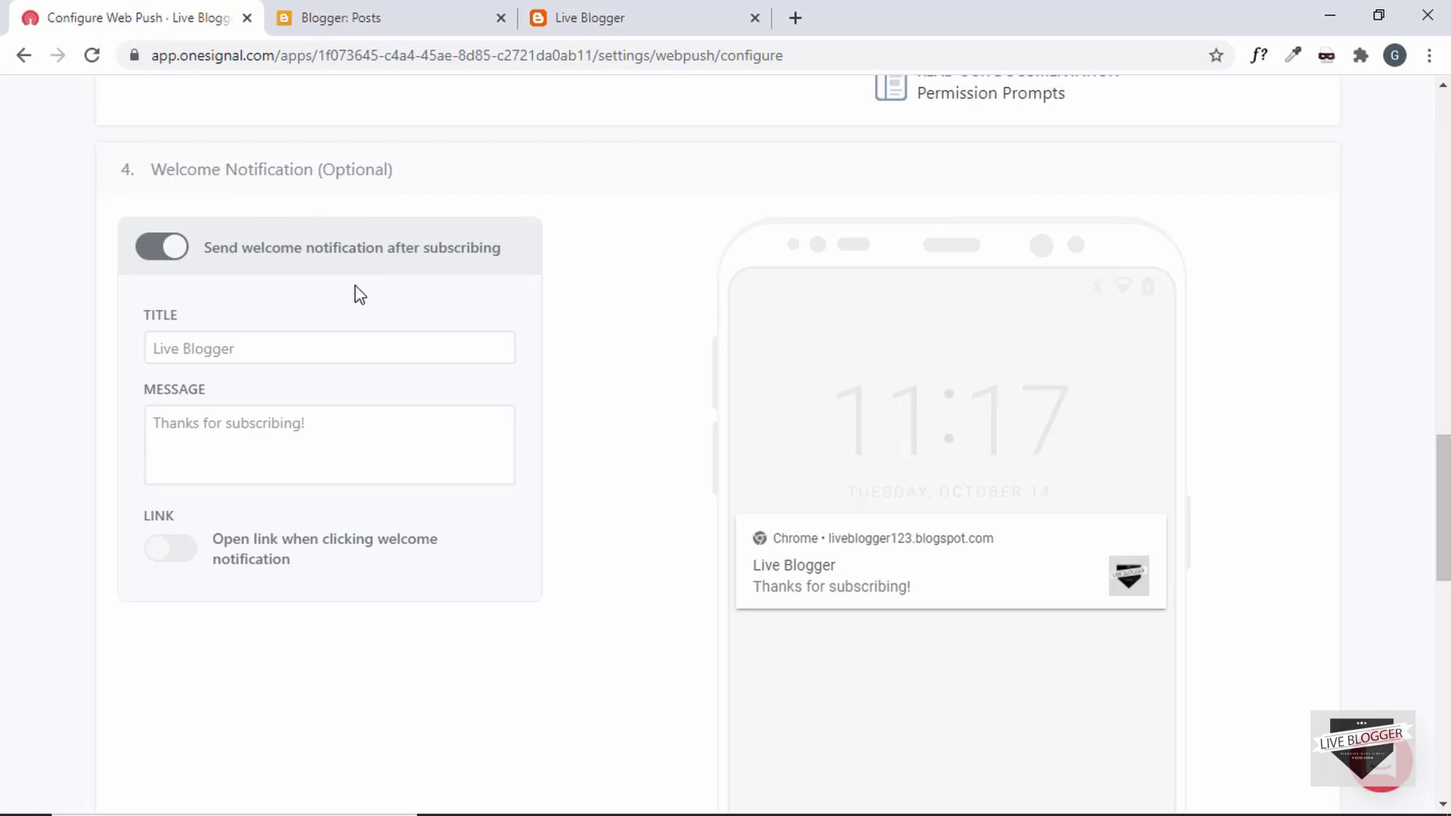
pyautogui.click(315, 348)
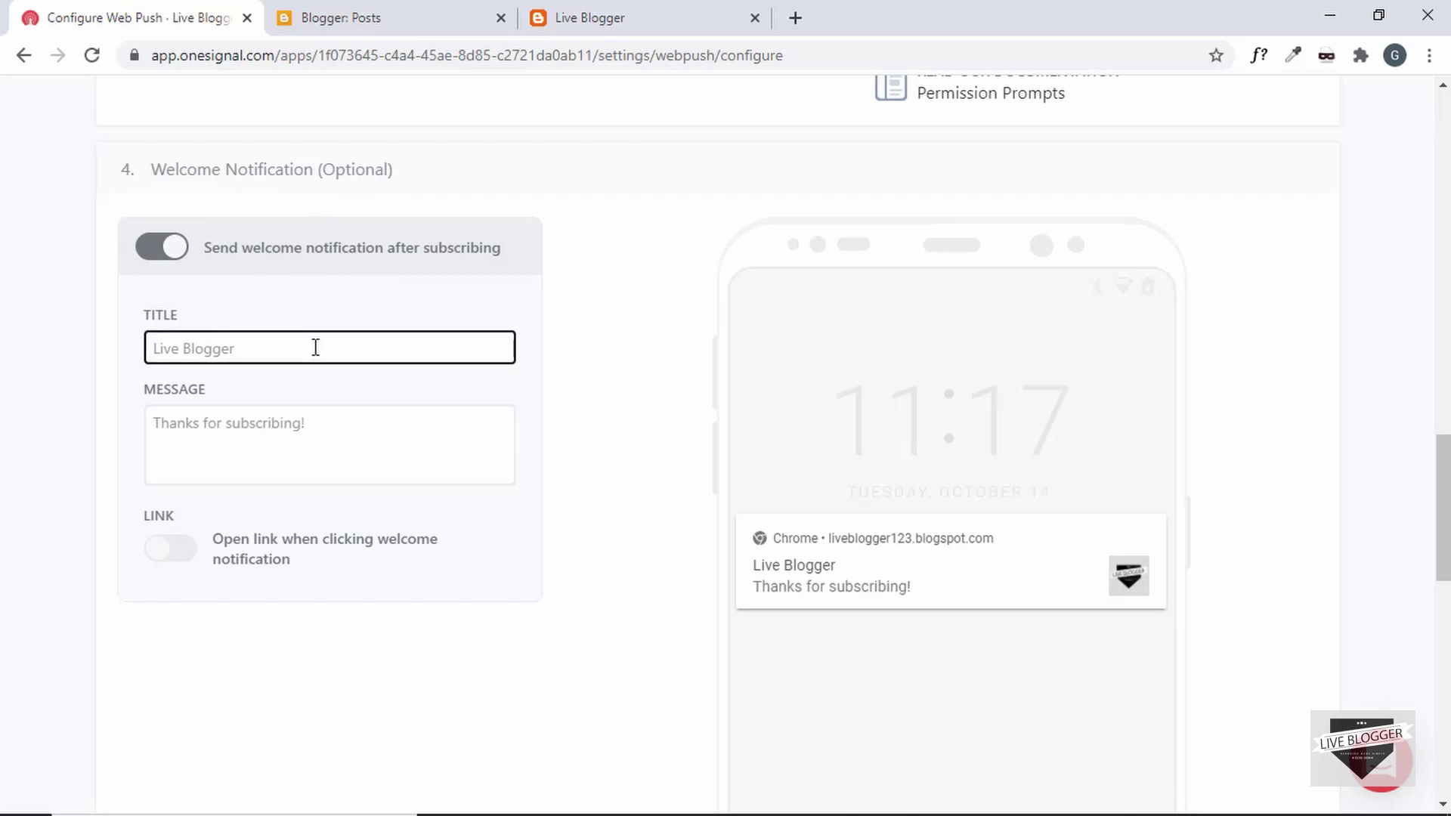
pyautogui.write('Live Blogger')
pyautogui.click(304, 423)
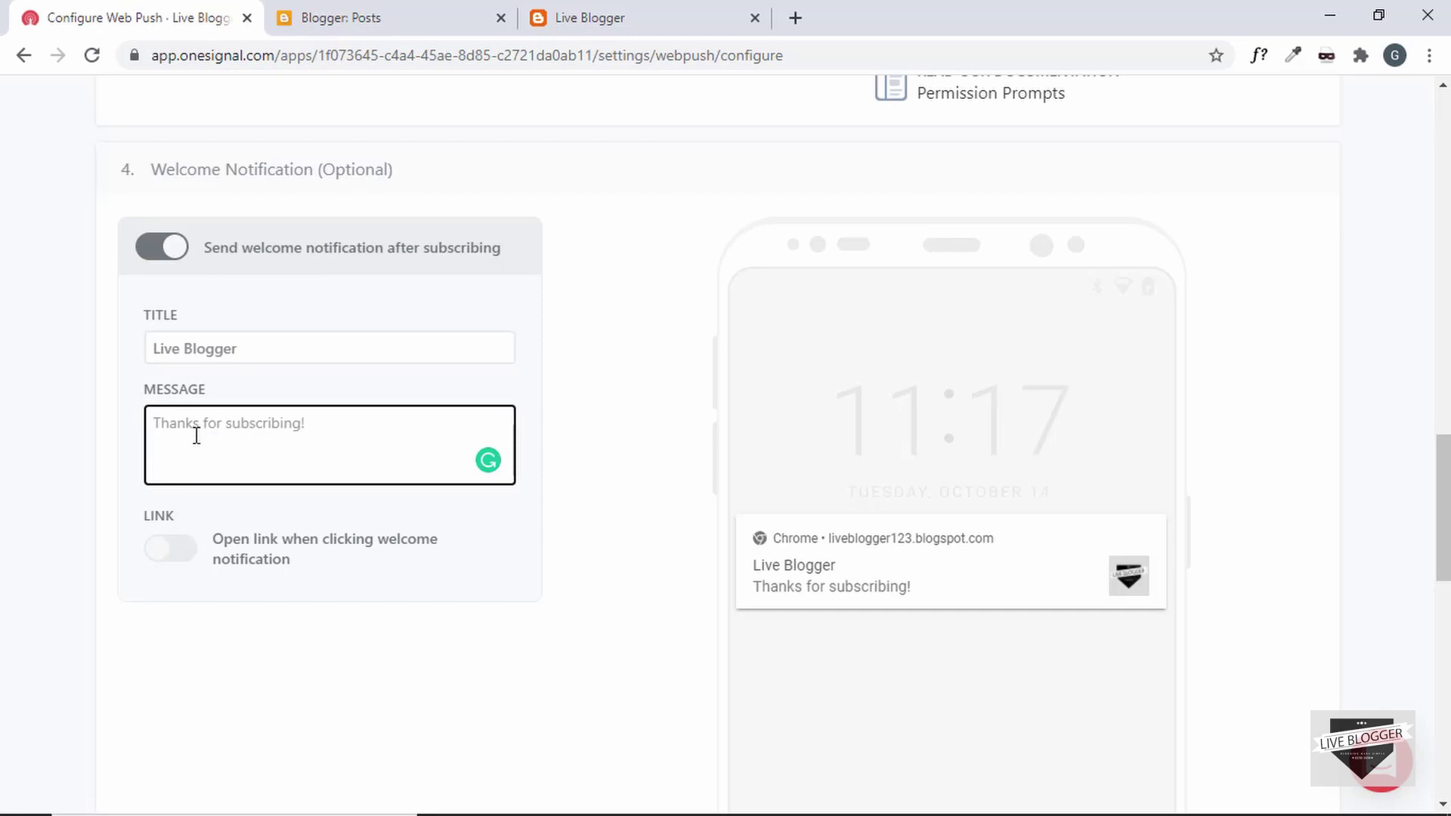
# - Turn on the link option for the welcome notification to view its URL field and turn it off again
pyautogui.scroll(-1, 348, 439)
pyautogui.click(171, 473)
pyautogui.click(250, 504)
pyautogui.click(300, 341)
pyautogui.click(346, 430)
pyautogui.click(401, 504)
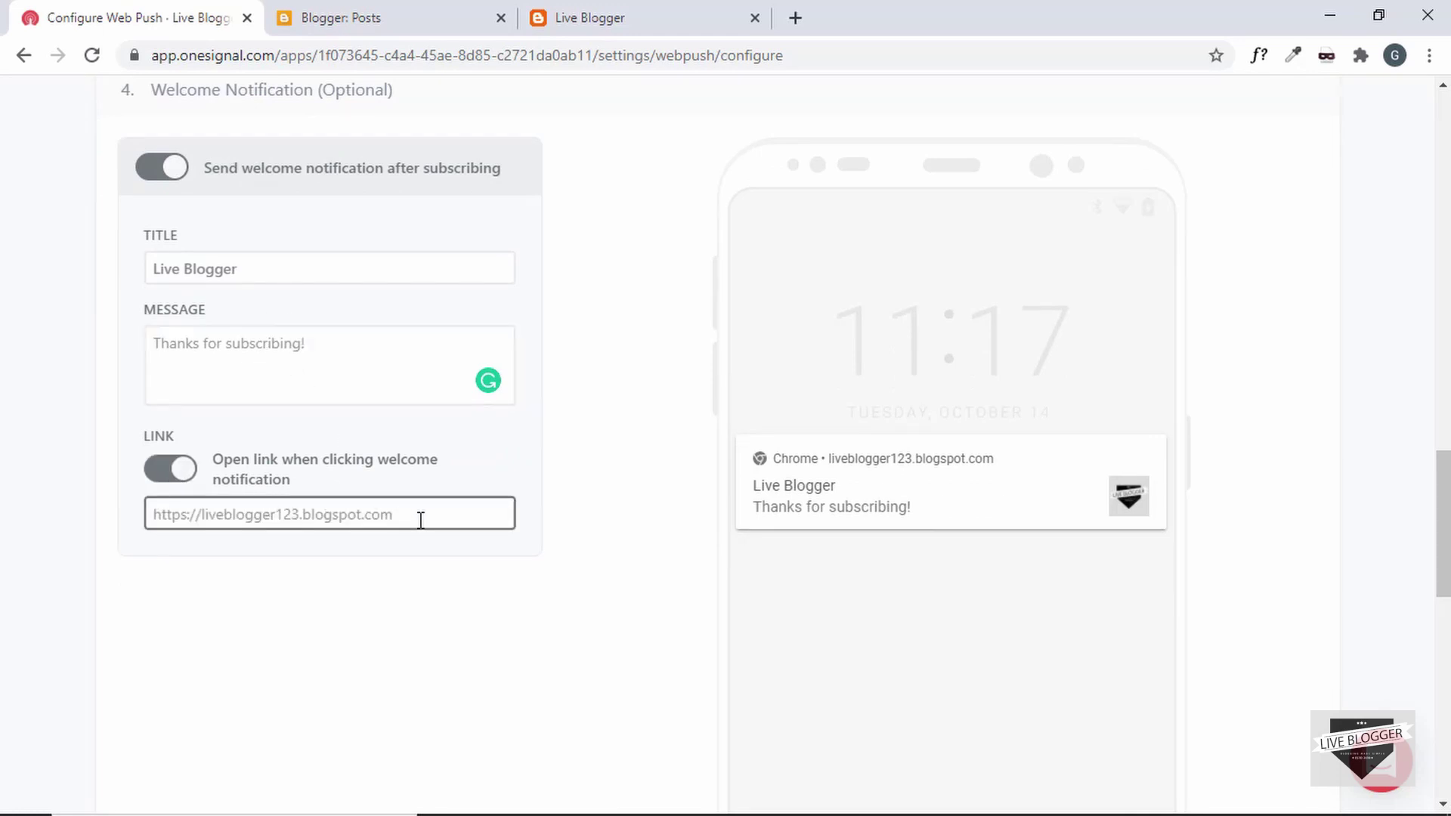
pyautogui.click(285, 493)
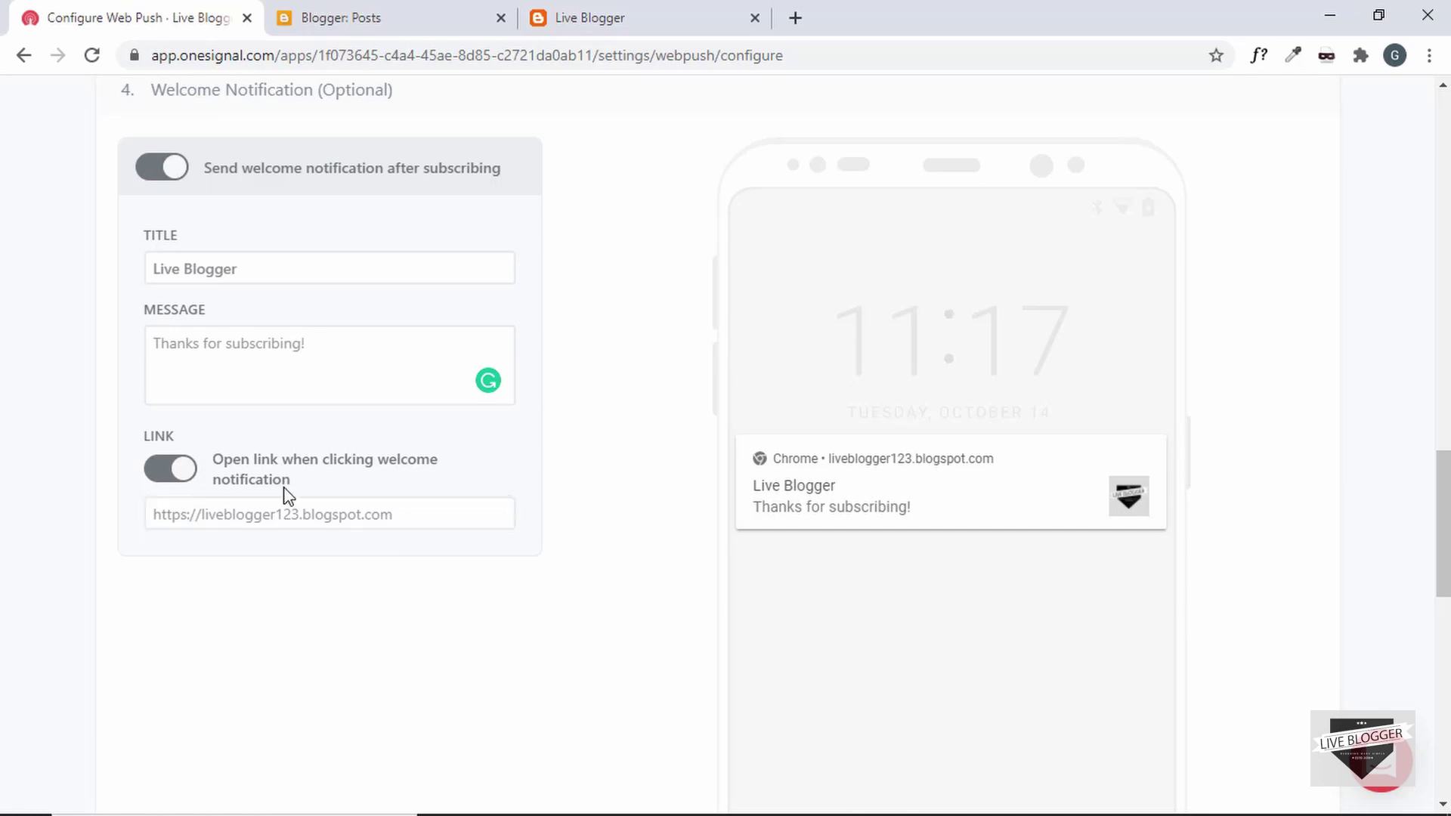
pyautogui.click(183, 471)
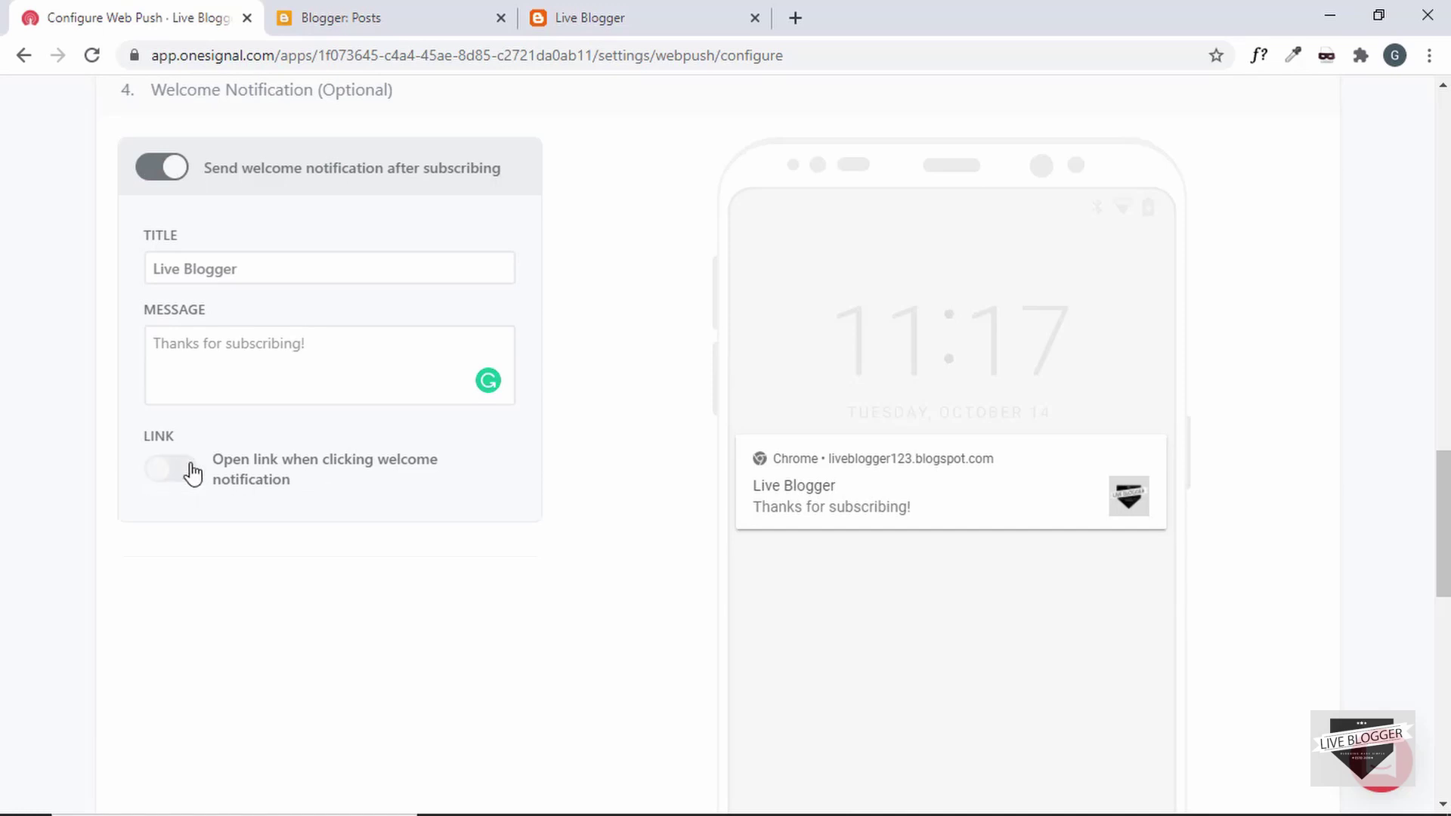
# - Review the advanced settings, keep their defaults, and save the web push configuration
pyautogui.scroll(-10, 641, 484)
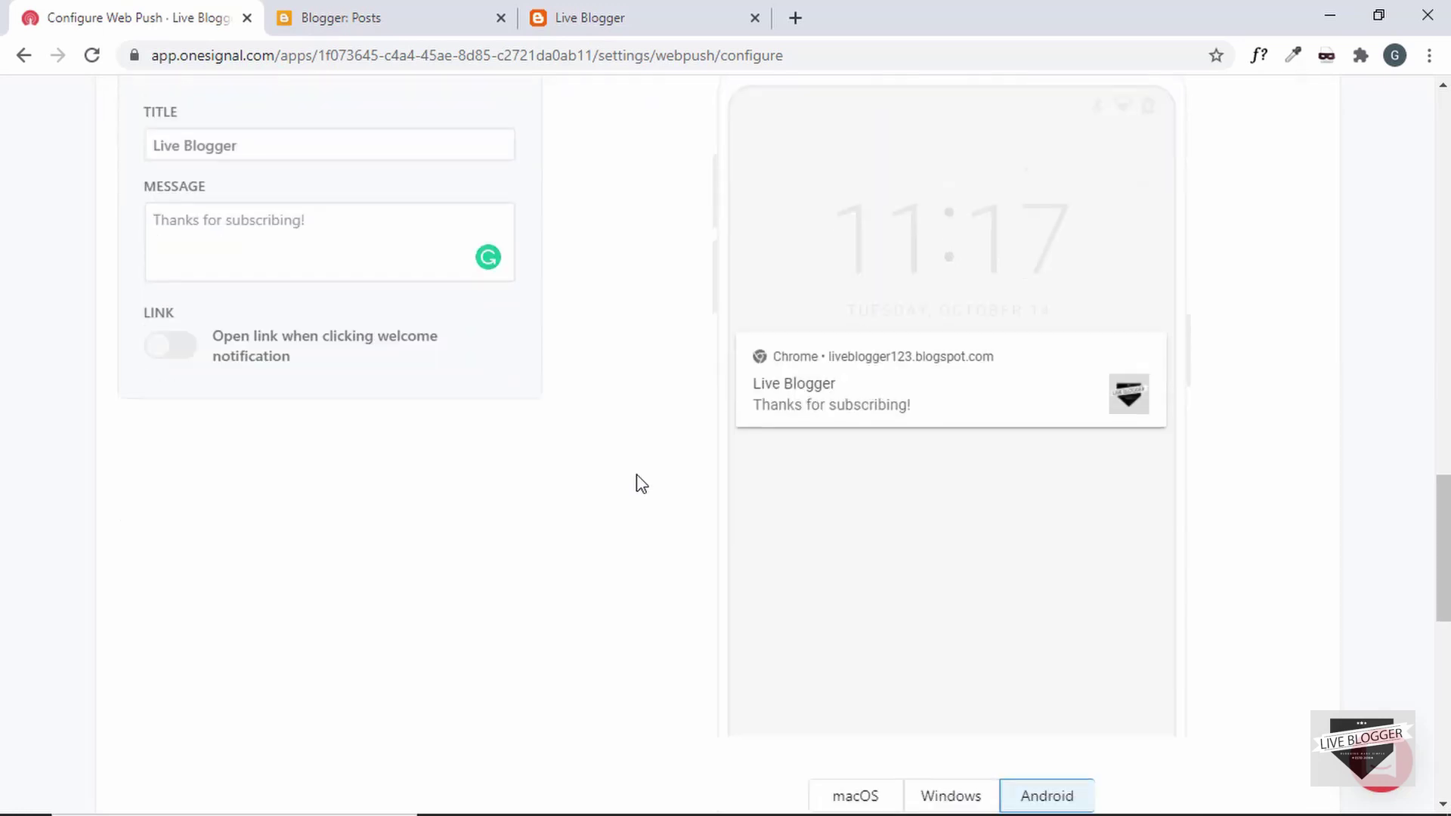
pyautogui.scroll(-1, 641, 484)
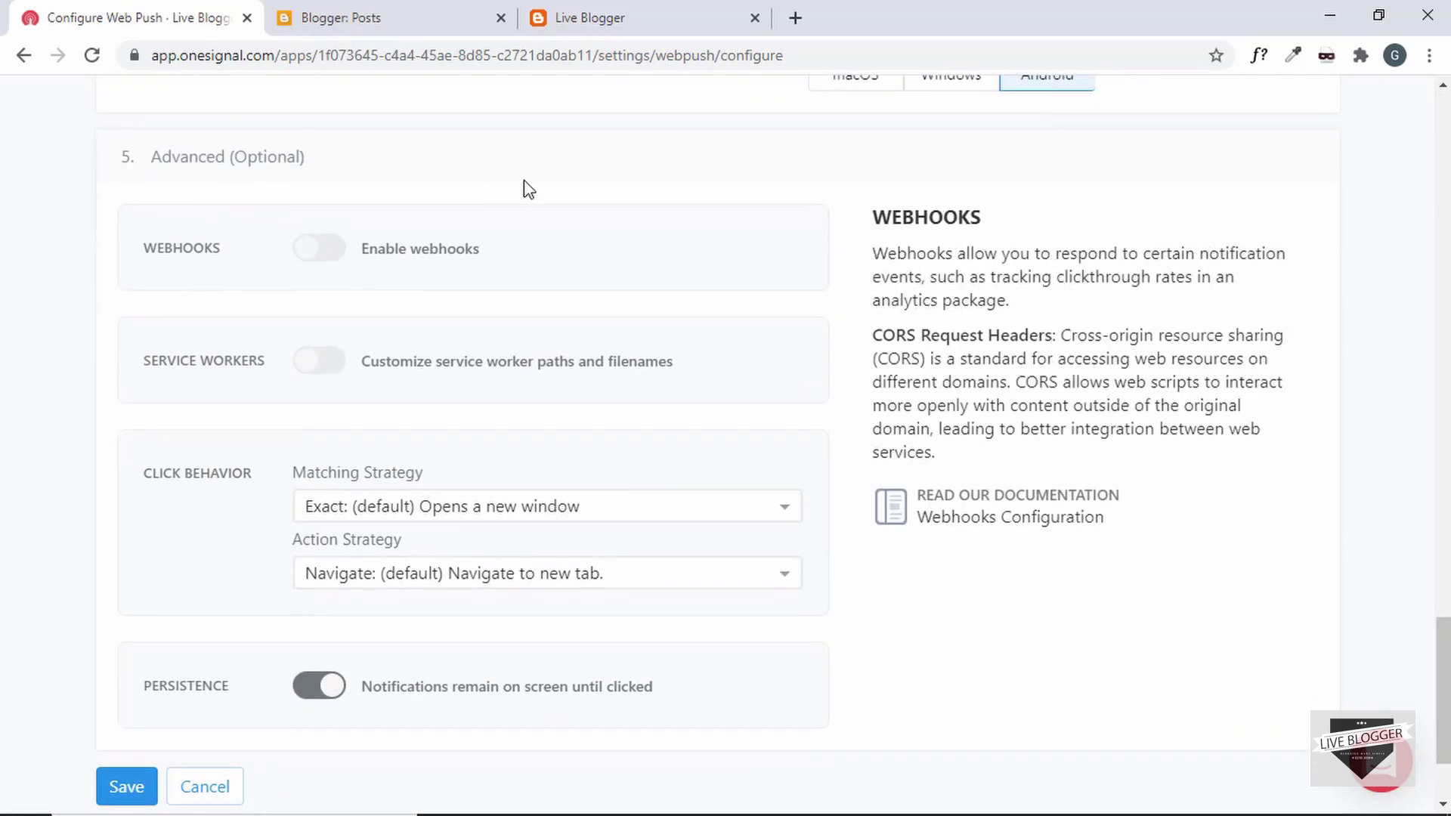
pyautogui.scroll(-2, 626, 266)
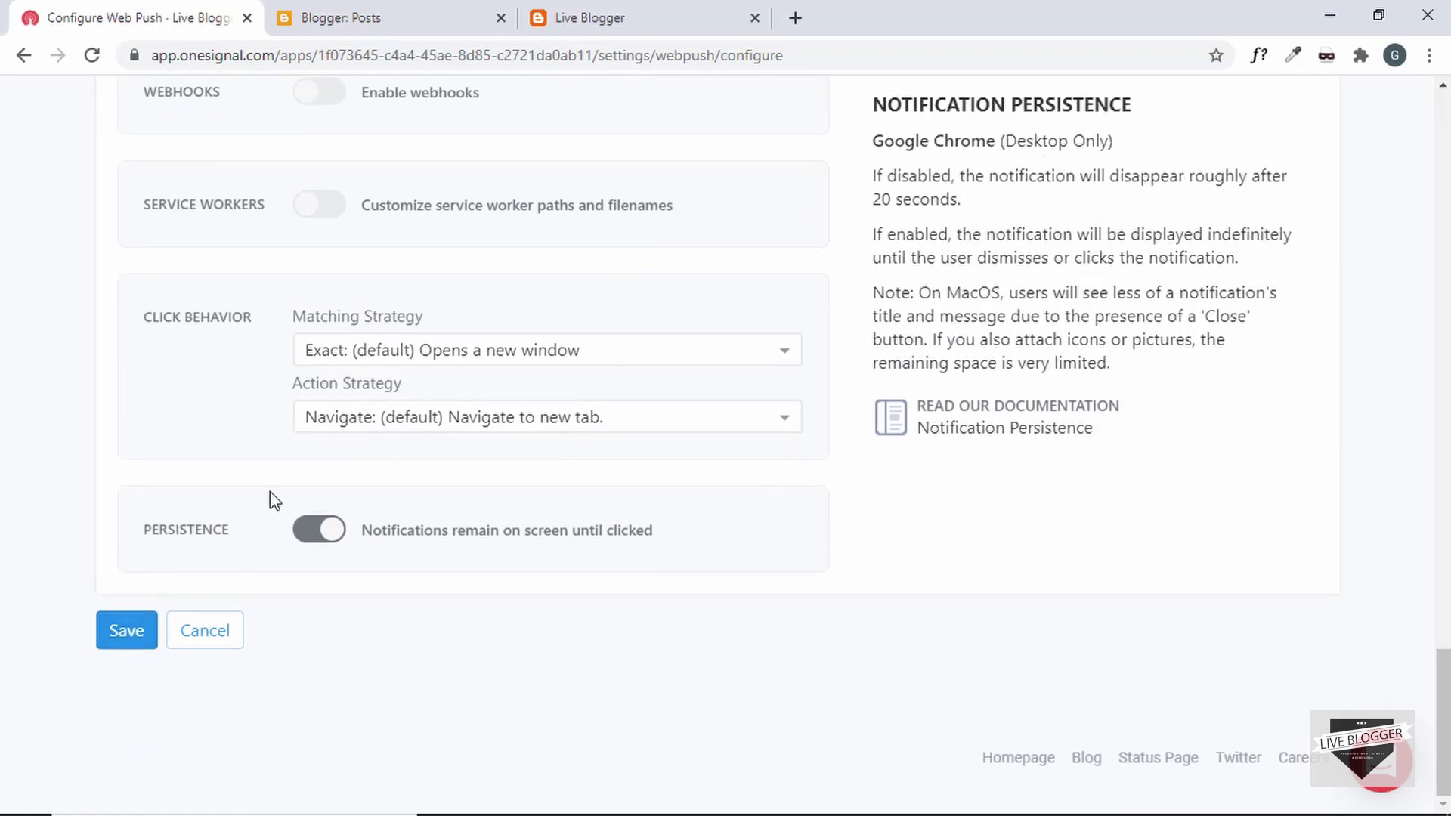
pyautogui.click(120, 640)
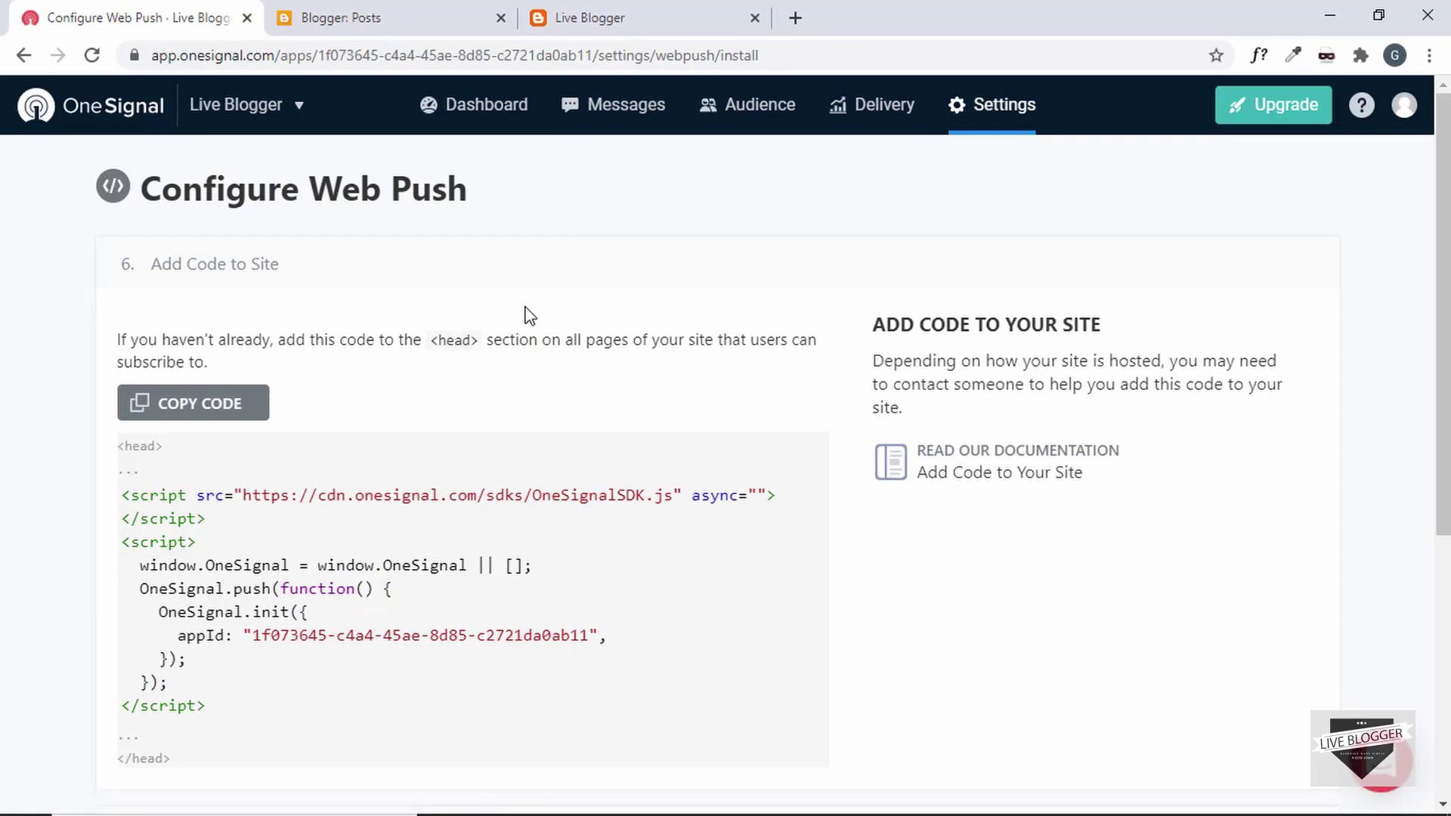
# - Copy the OneSignal script code from the Add Code to Site section
pyautogui.scroll(-1, 531, 324)
pyautogui.scroll(-1, 521, 417)
pyautogui.scroll(1, 522, 416)
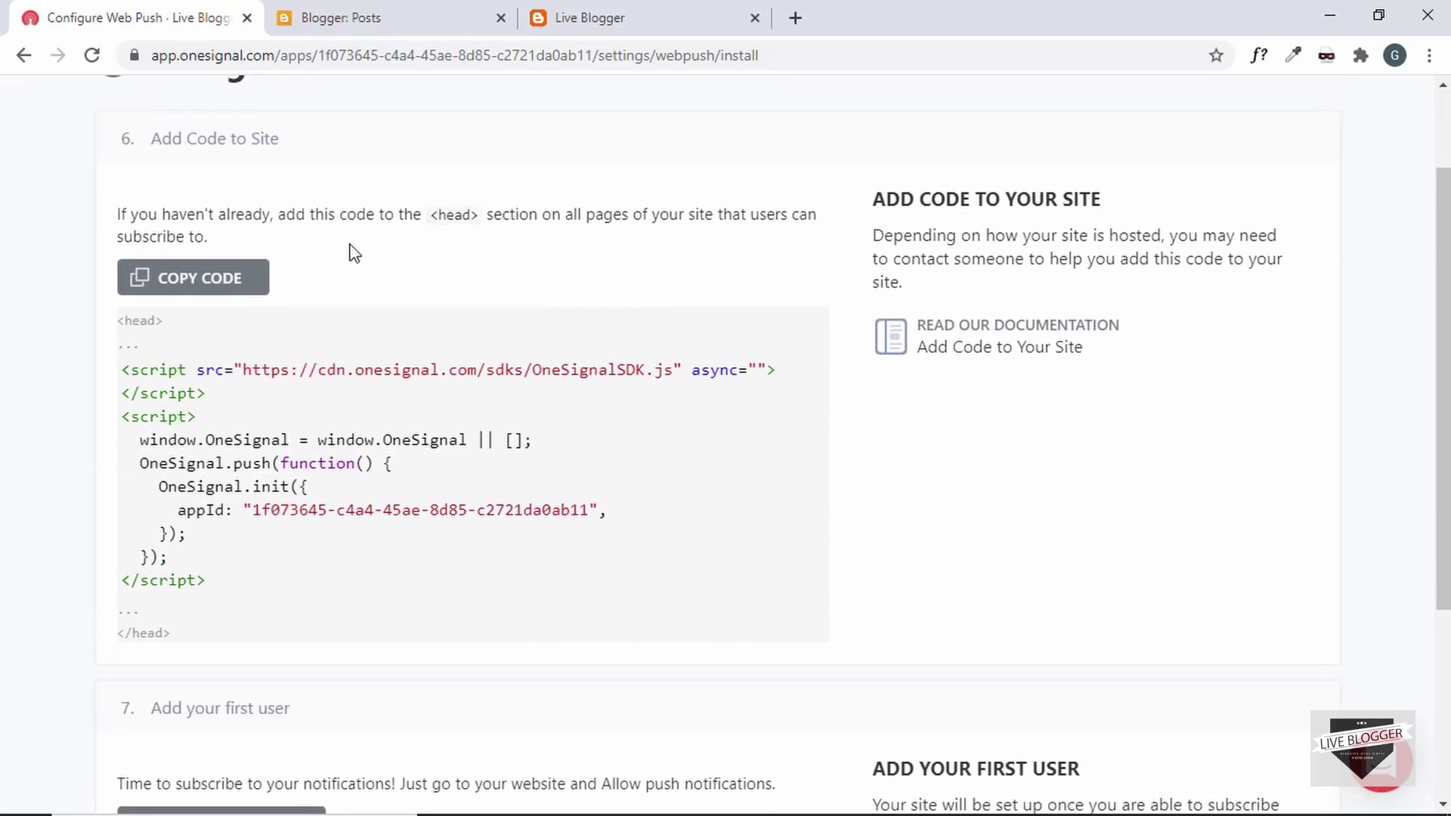
pyautogui.click(197, 281)
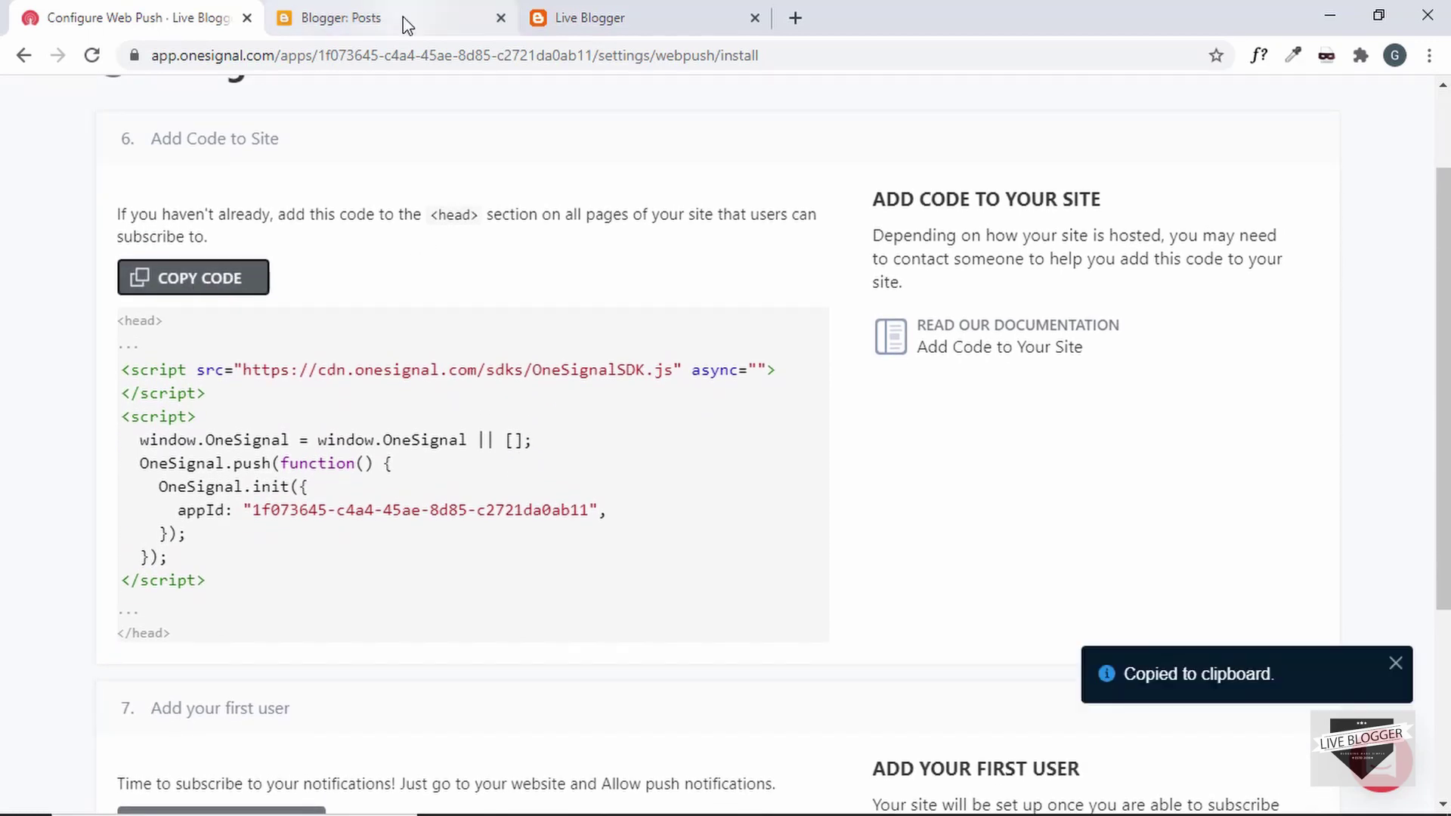
# - Switch to Blogger and open the Live Blogger theme's HTML for editing
pyautogui.click(406, 25)
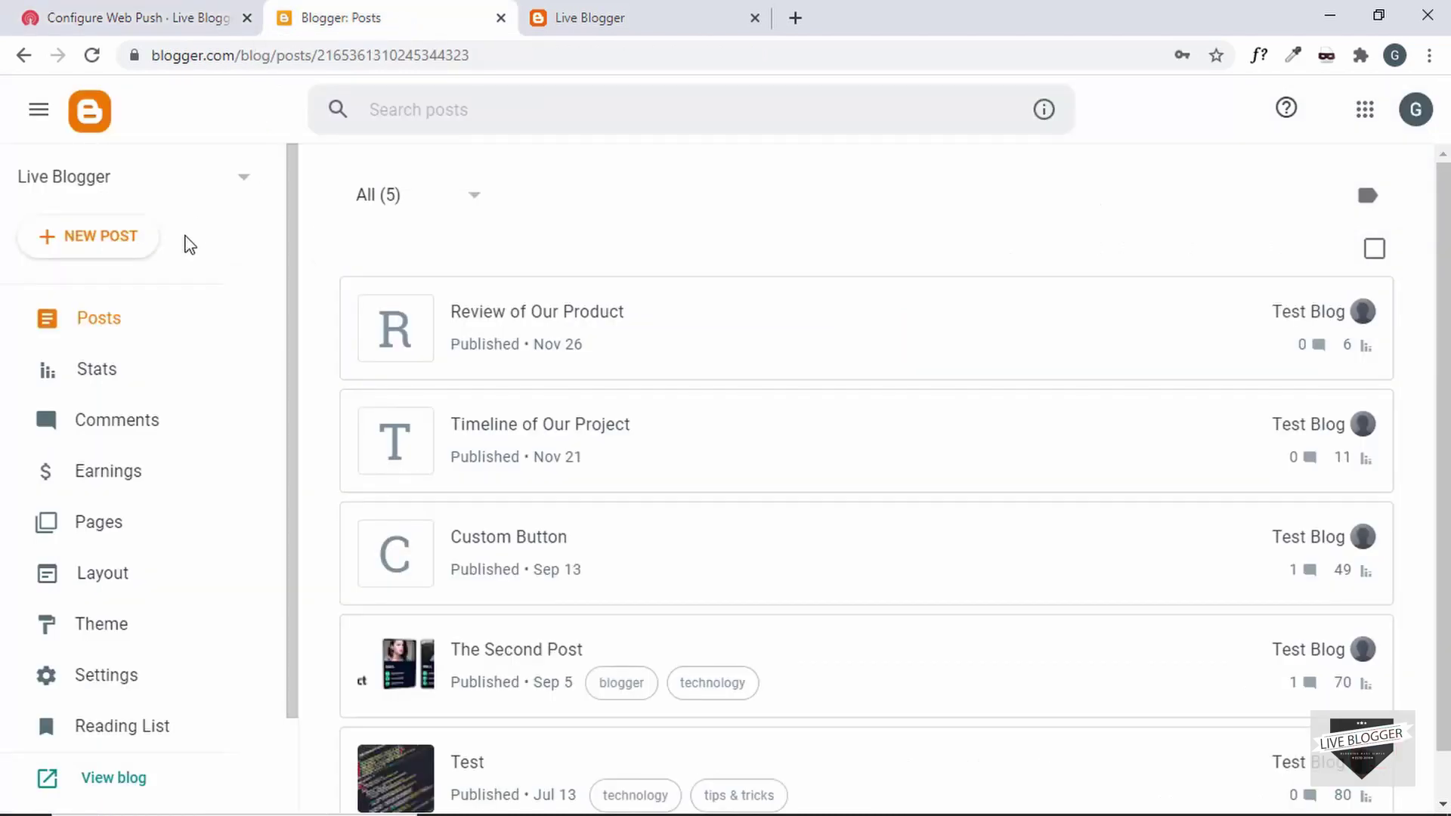
pyautogui.scroll(-1, 139, 512)
pyautogui.click(123, 547)
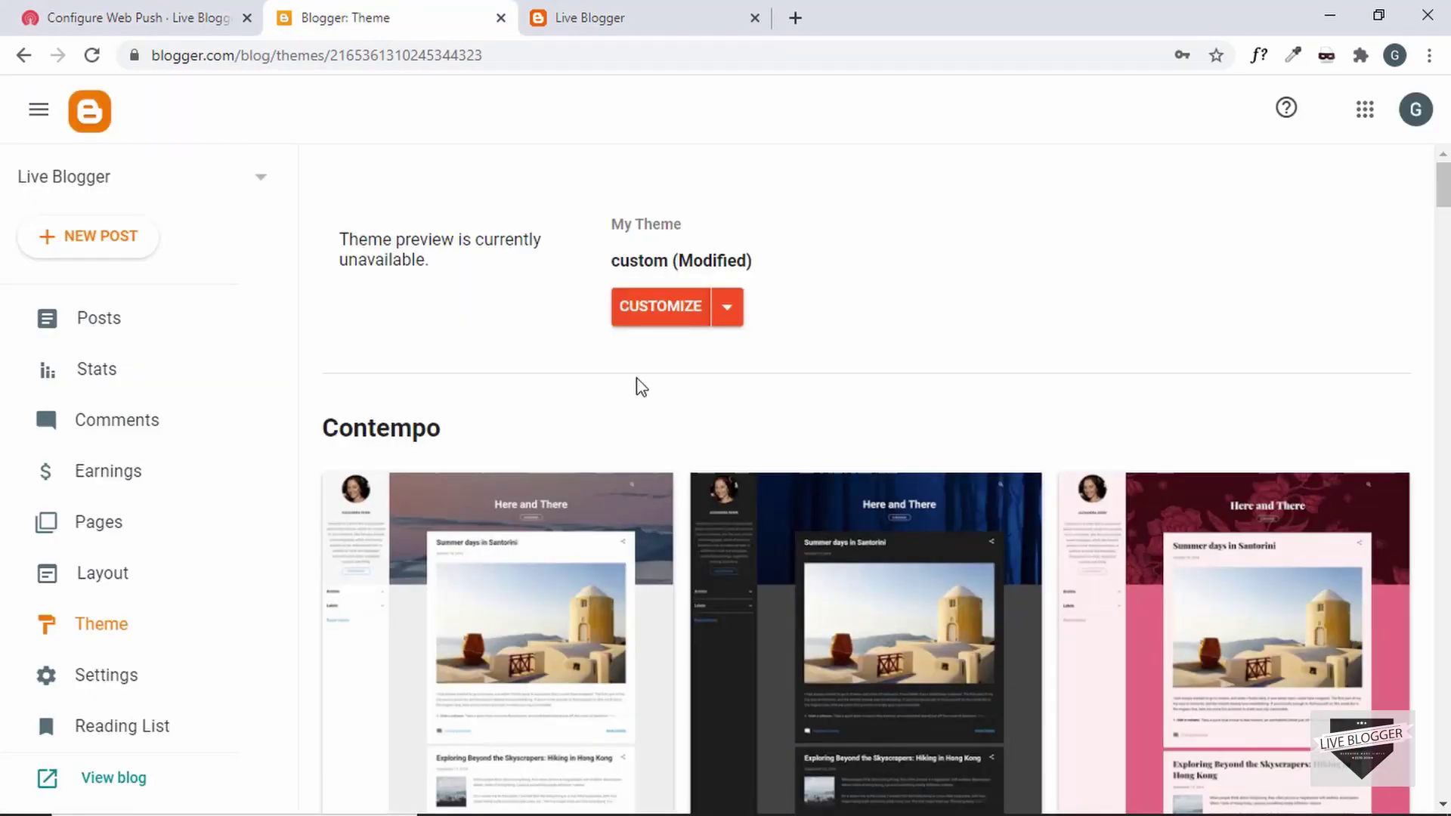
pyautogui.click(730, 311)
pyautogui.click(600, 482)
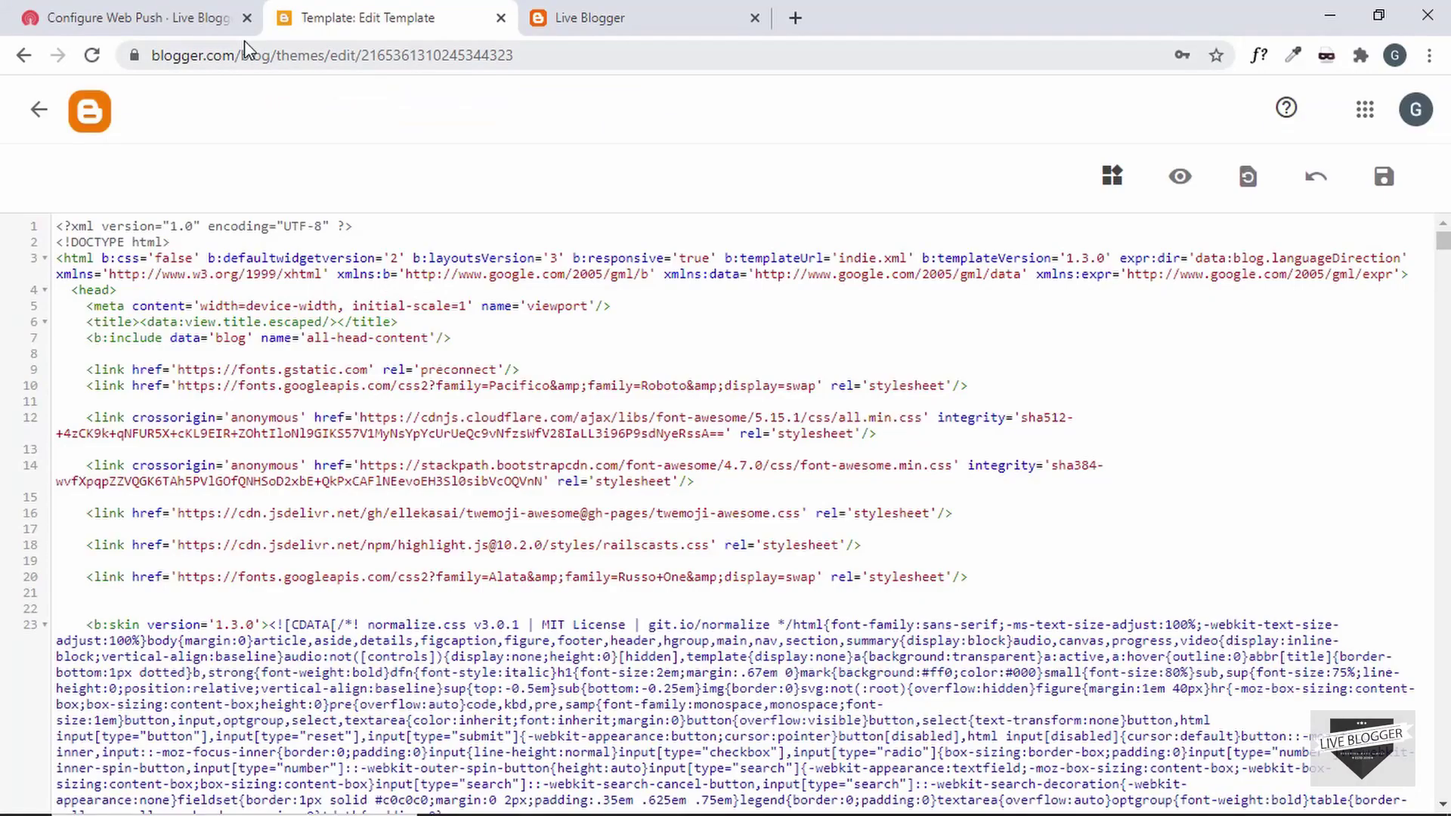
# - Check in the OneSignal instructions which section of the site the code belongs in, and return to the Blogger template
pyautogui.click(162, 23)
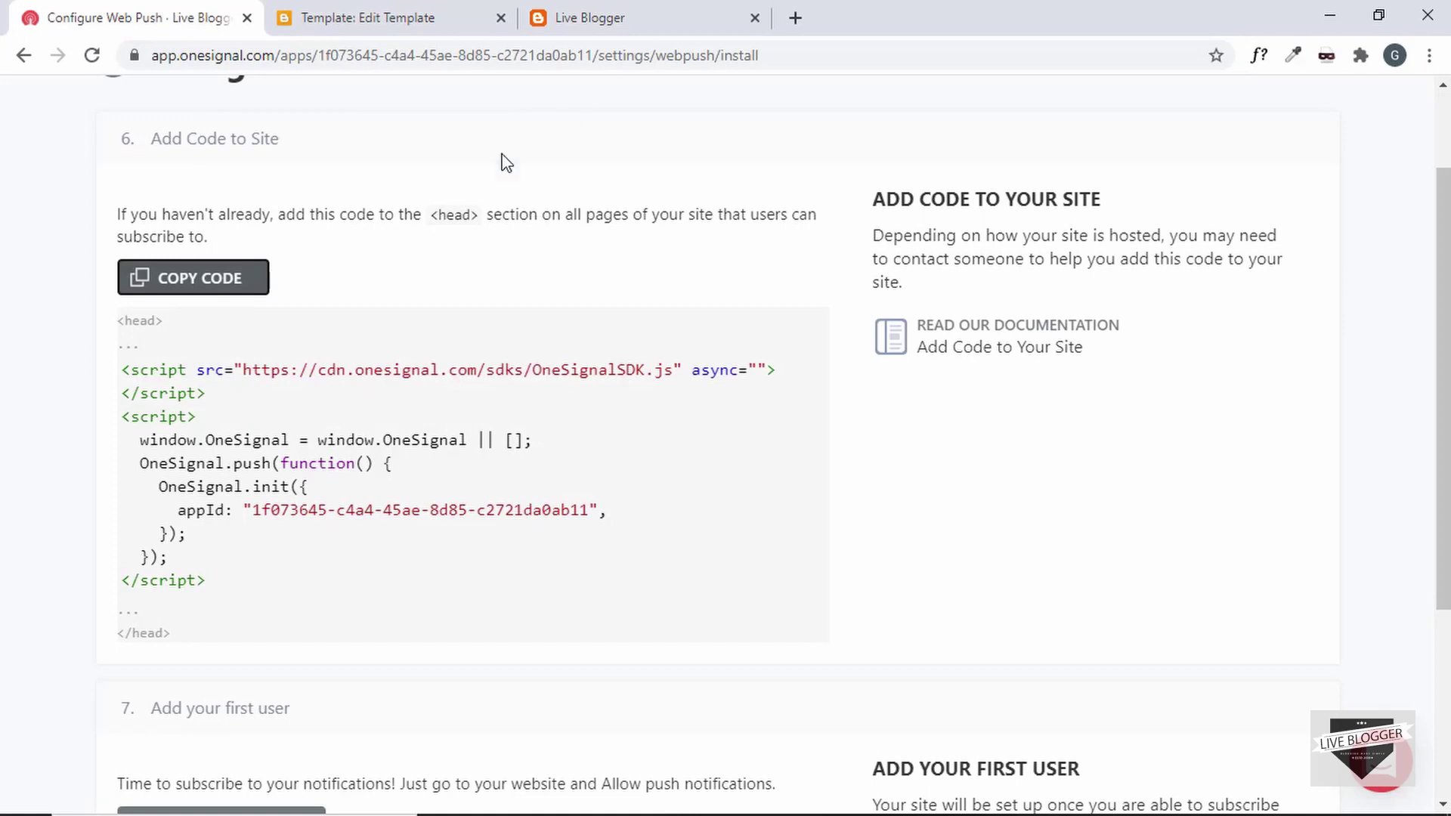
pyautogui.moveTo(431, 215); pyautogui.dragTo(482, 217)
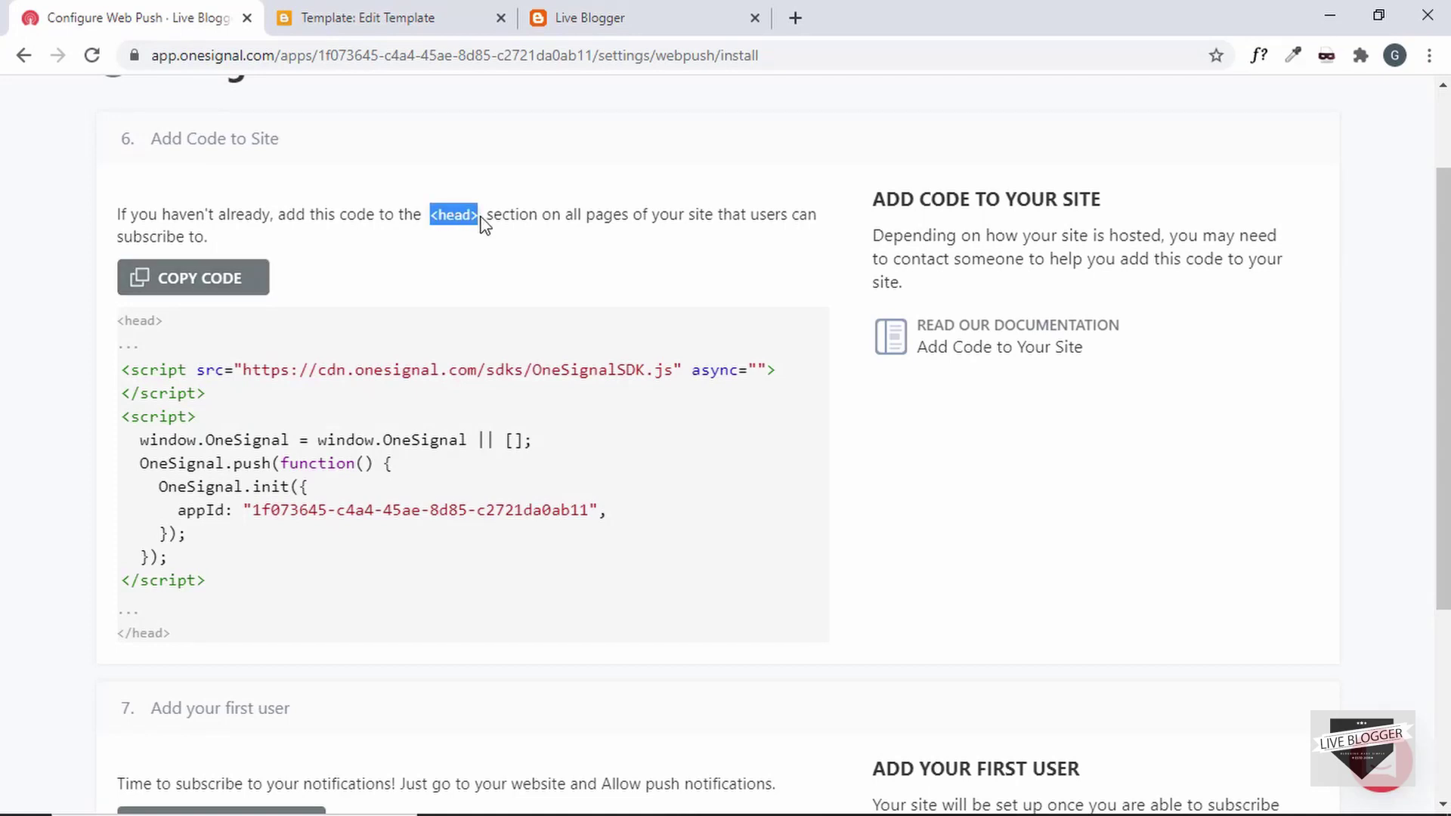
pyautogui.click(384, 17)
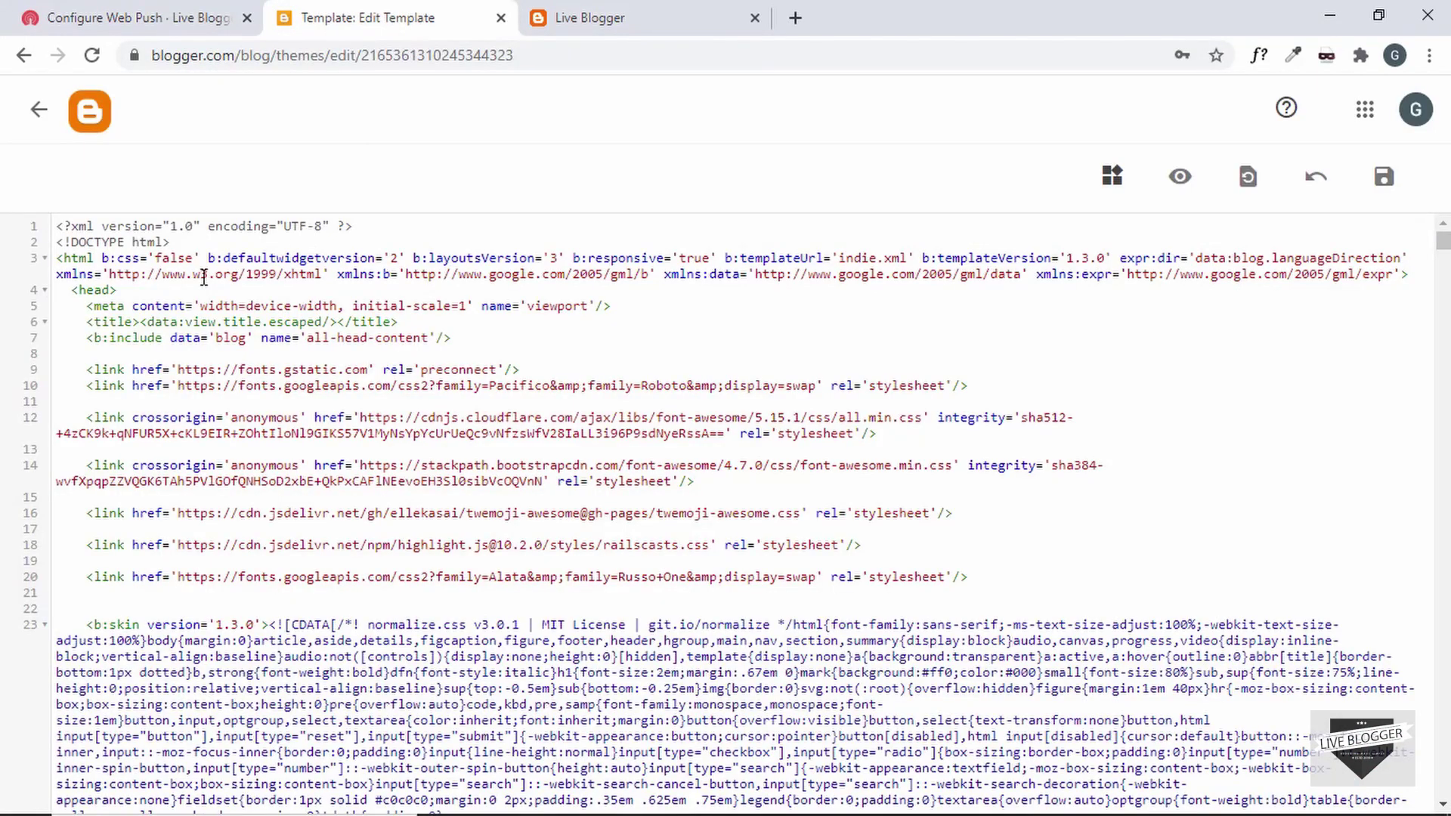
# - Insert the copied OneSignal script directly below the opening <head> tag of the template and save the theme
pyautogui.moveTo(64, 291); pyautogui.dragTo(116, 289)
pyautogui.click(131, 290)
pyautogui.press('Return')
pyautogui.press('Return')
pyautogui.press('Return')
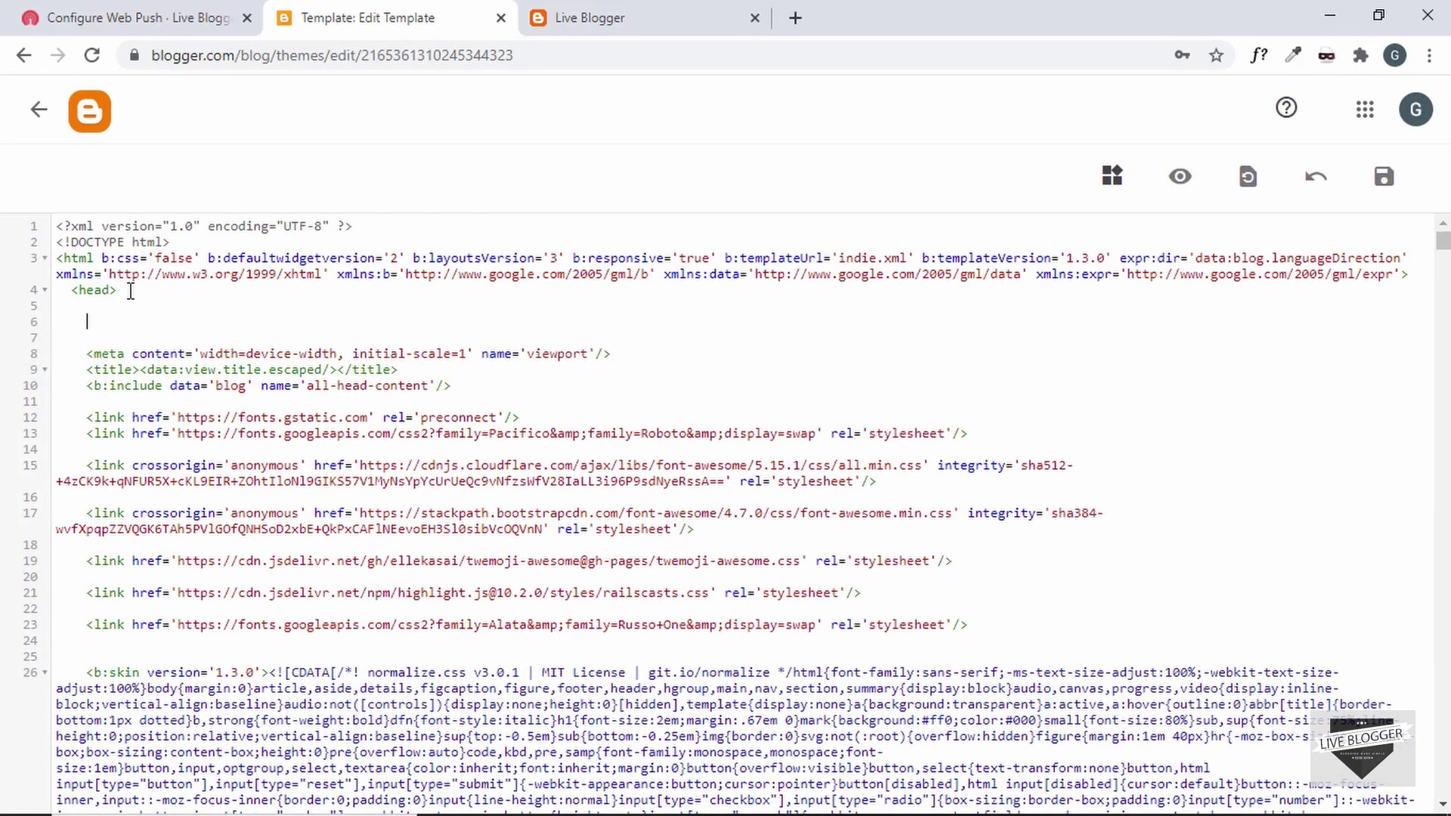
pyautogui.hotkey('ctrl', 'v')
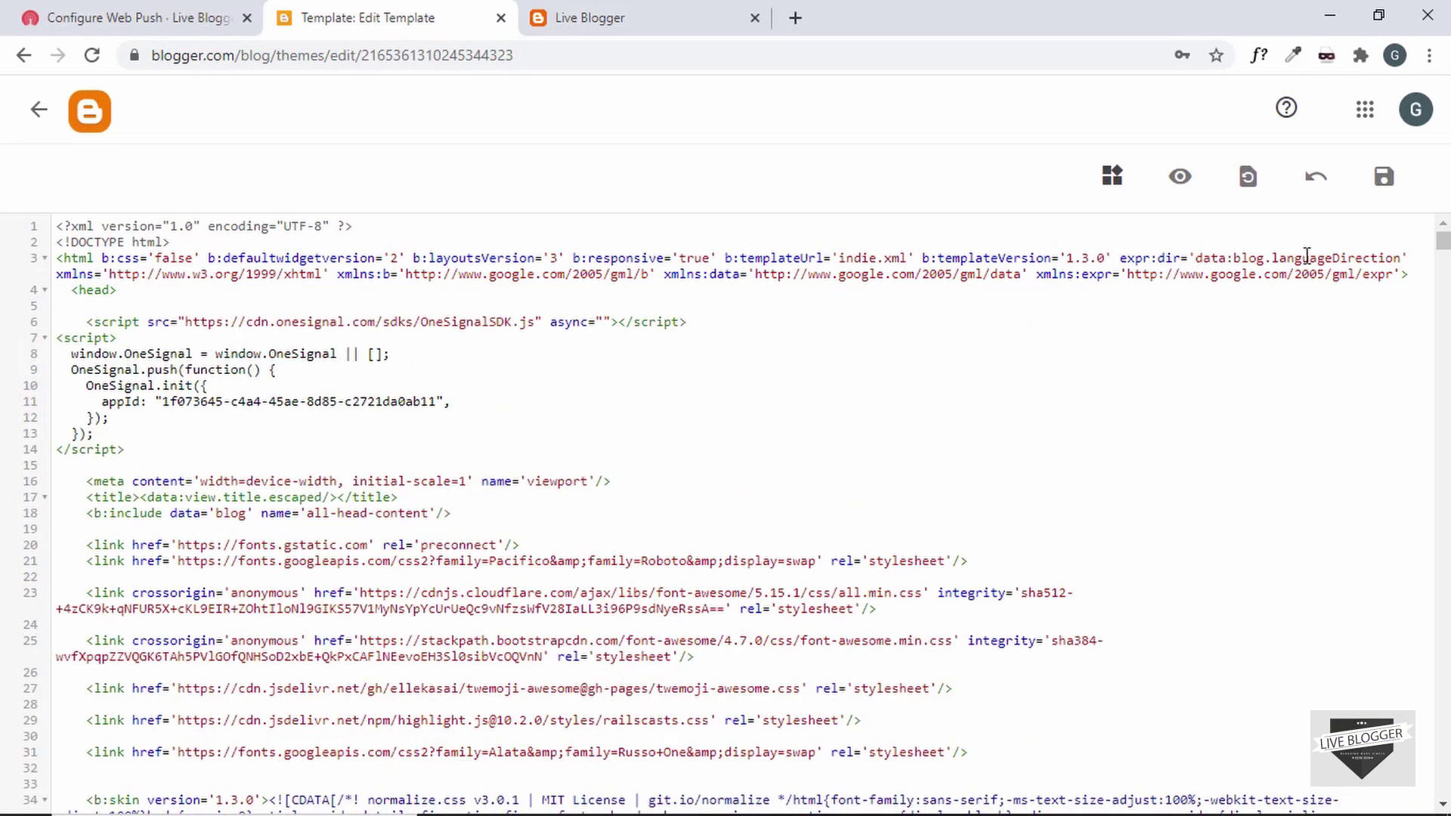
pyautogui.click(1384, 178)
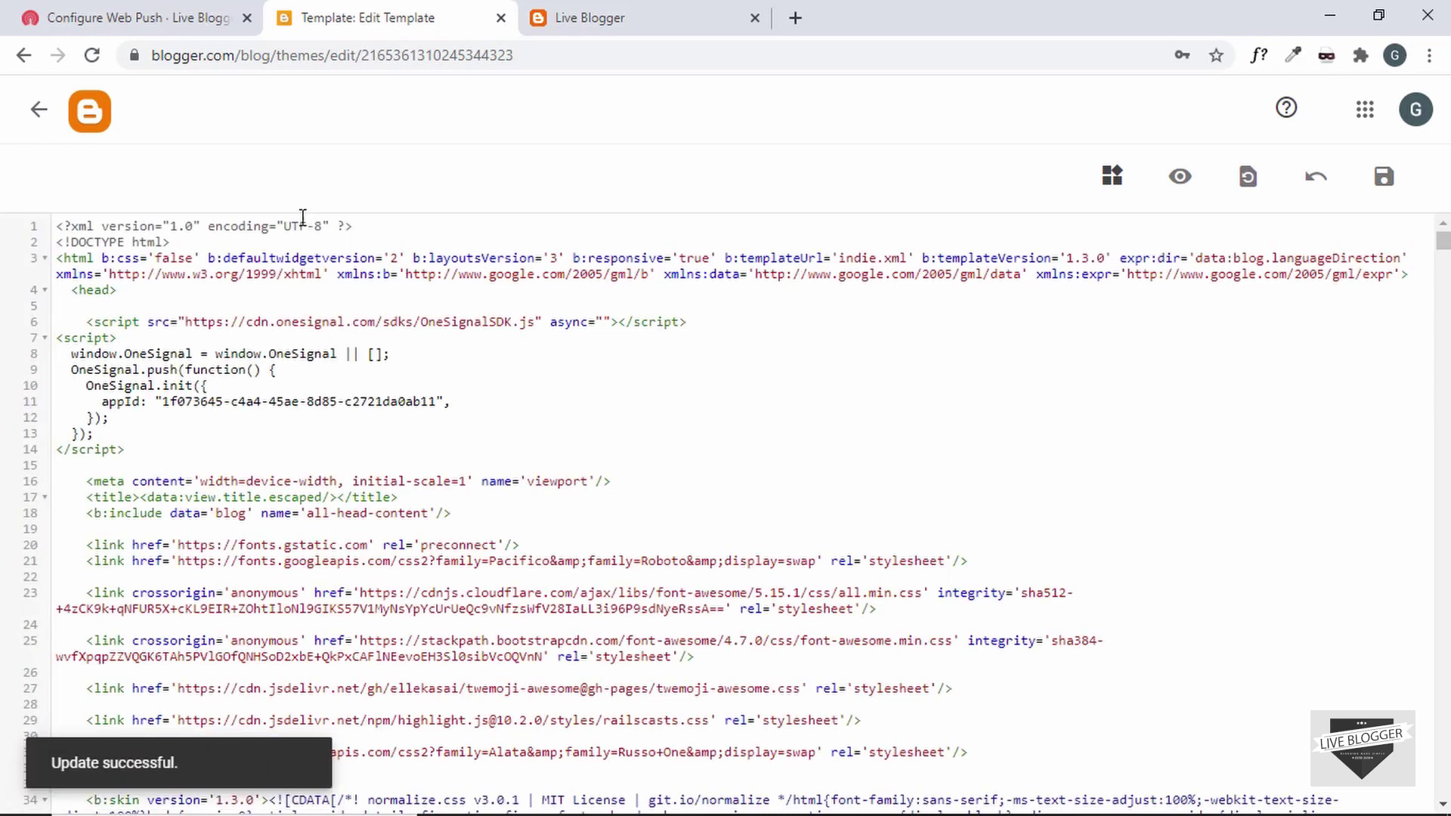
# - Return to OneSignal and finish the web push setup
pyautogui.hotkey('ctrl', 'shift', 'Tab')
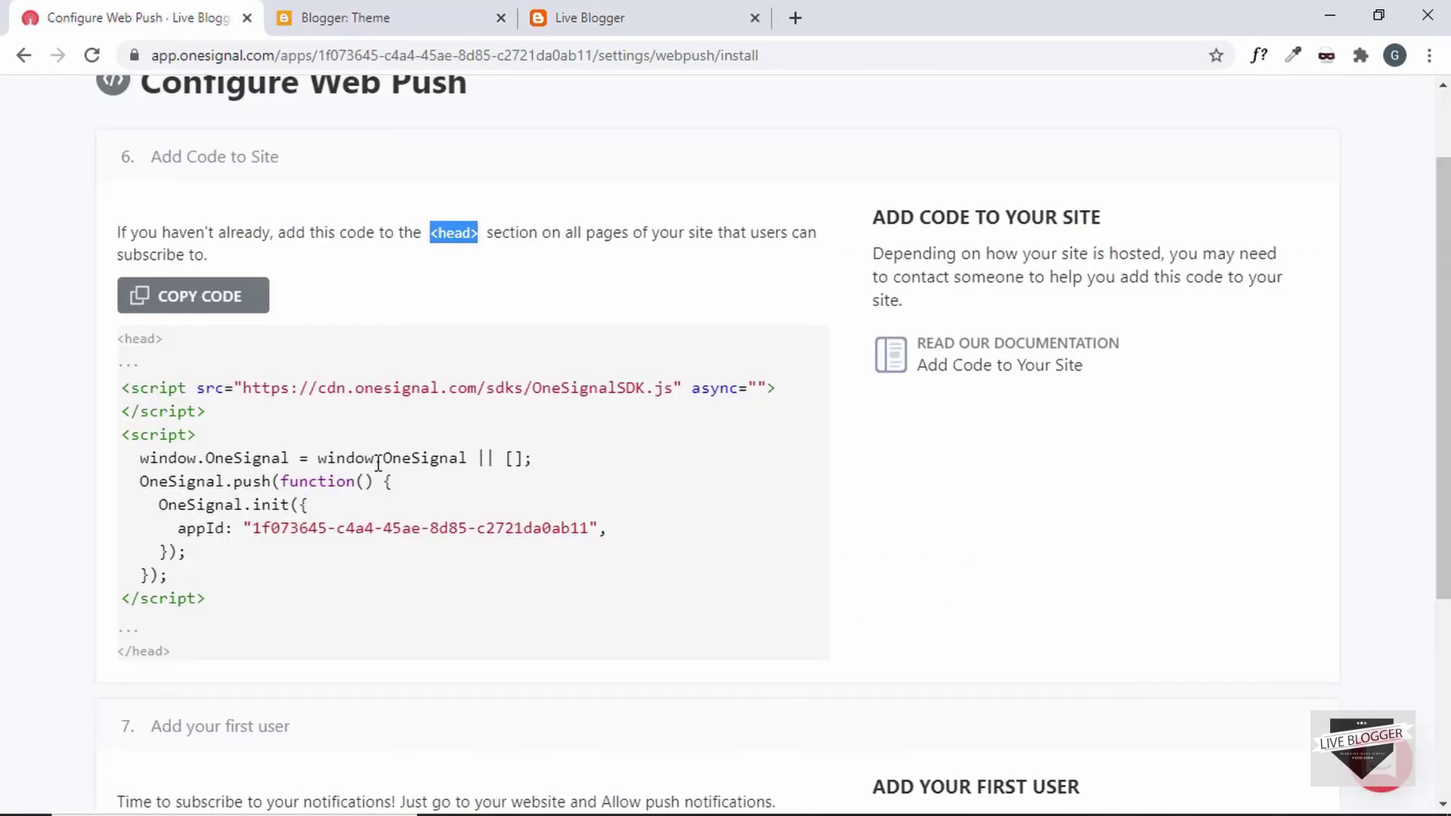
pyautogui.scroll(-3, 378, 463)
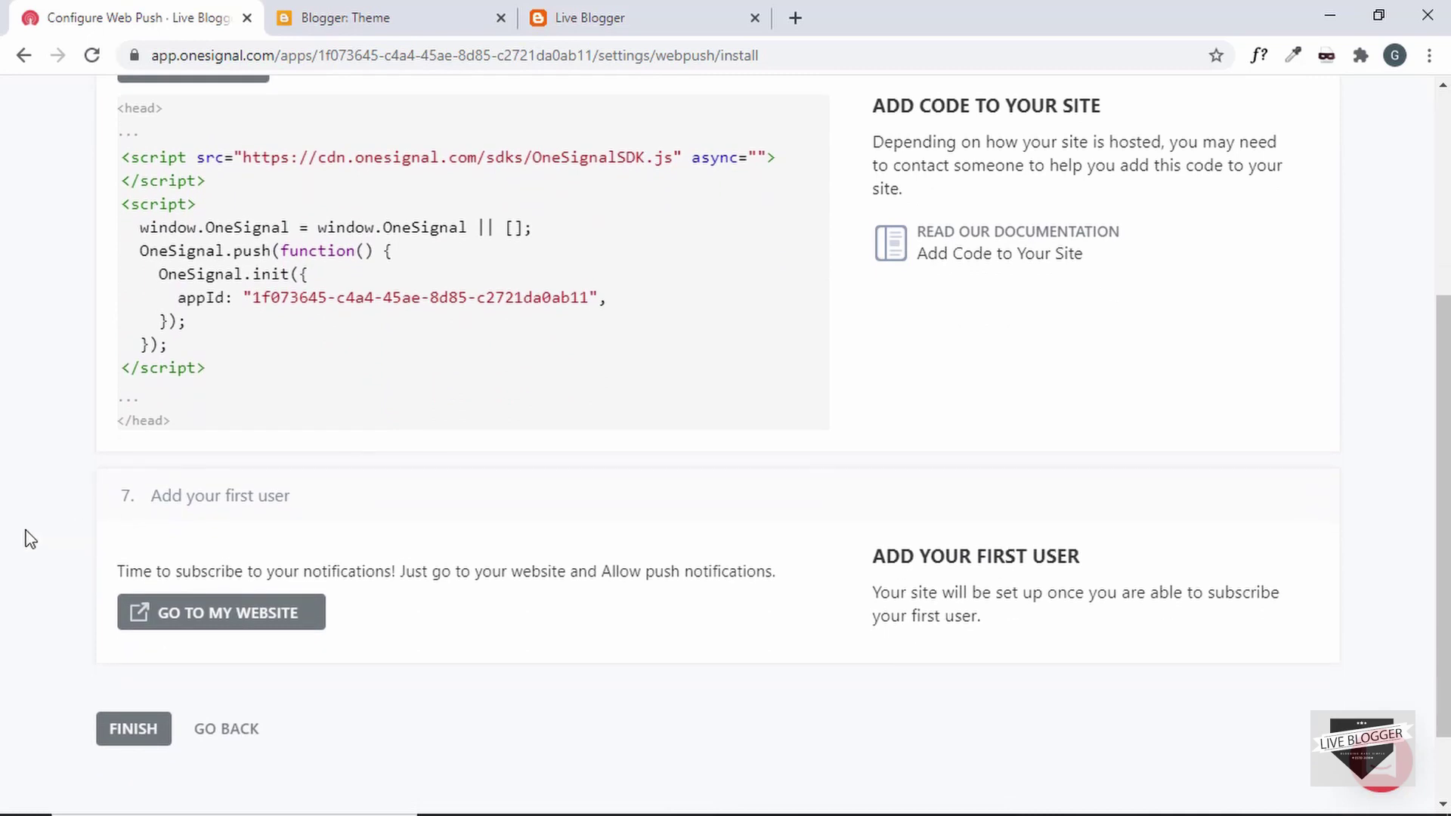
pyautogui.scroll(-1, 30, 539)
pyautogui.click(116, 637)
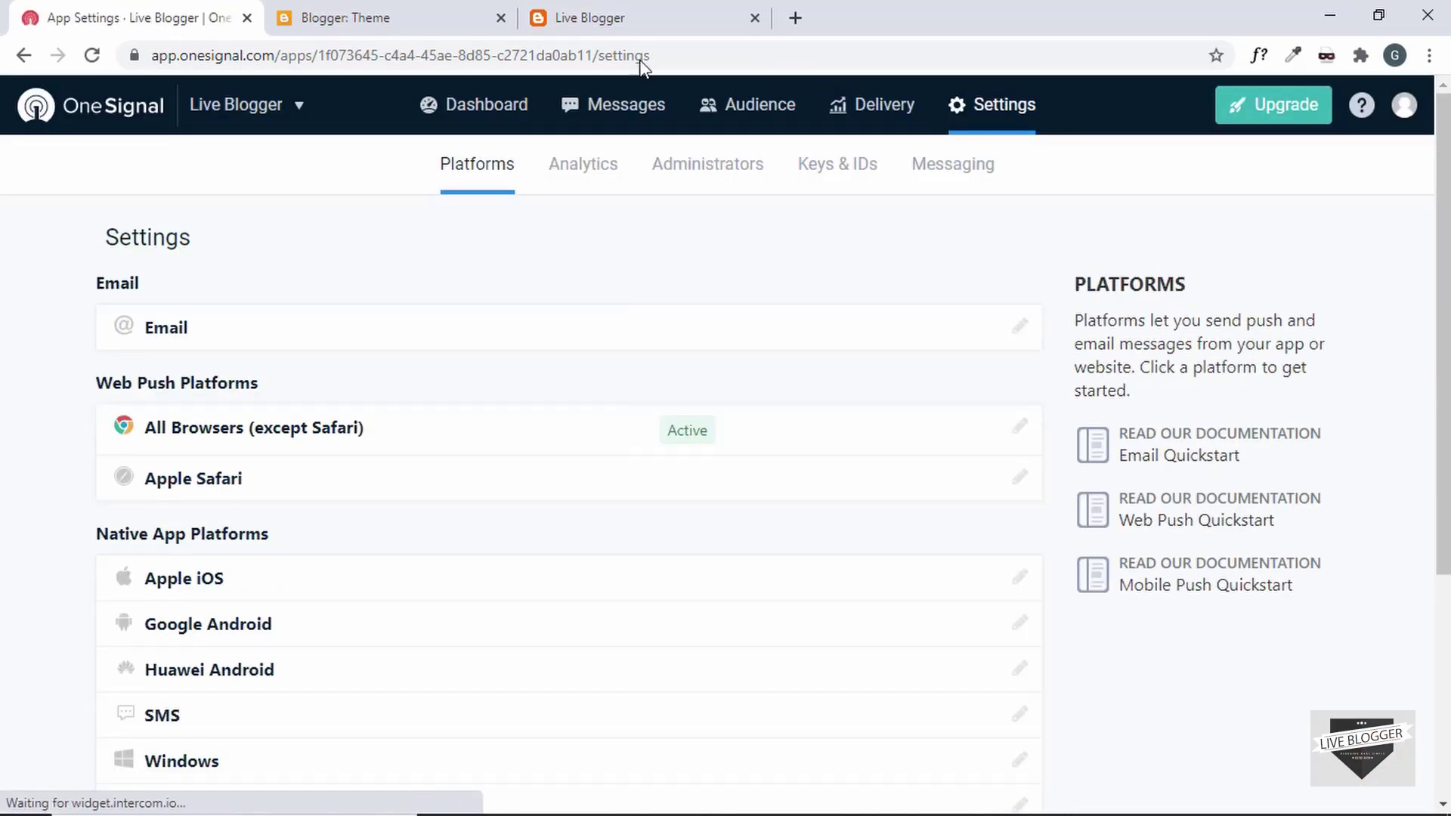
# - Switch to the live blog and reload liveblogger123.blogspot.com to bring up the slide prompt
pyautogui.click(625, 15)
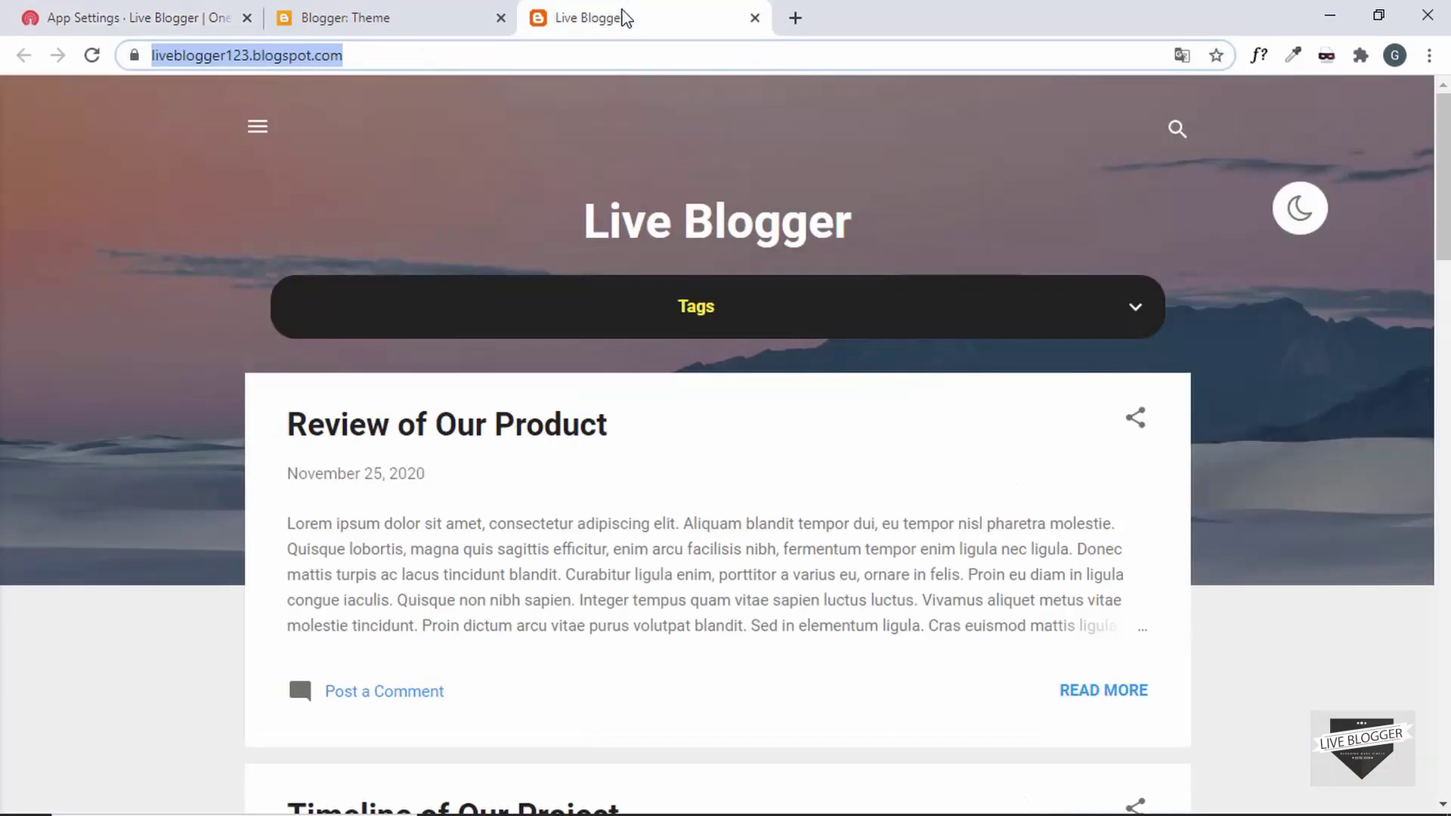
pyautogui.click(532, 50)
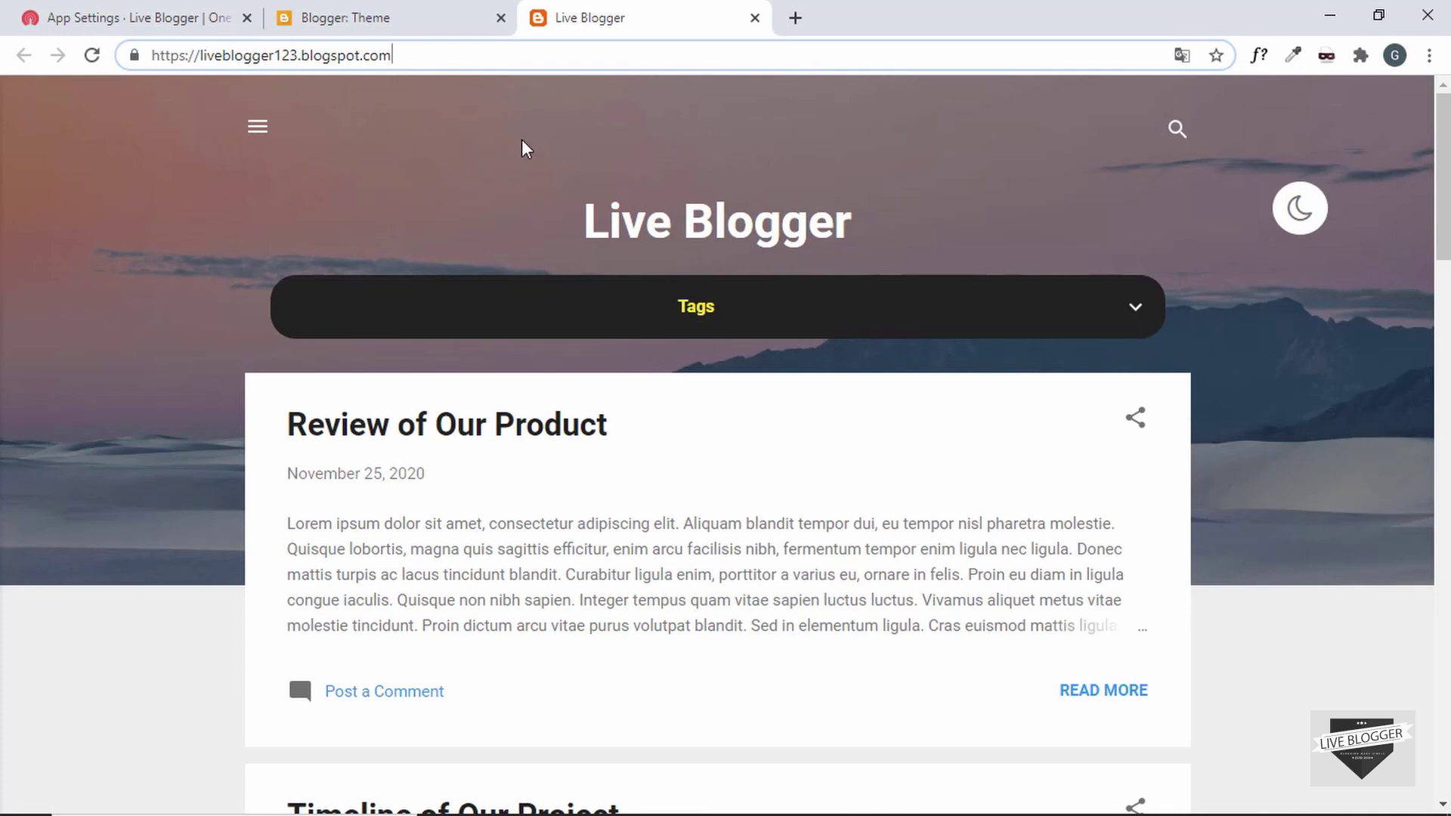
pyautogui.press('Return')
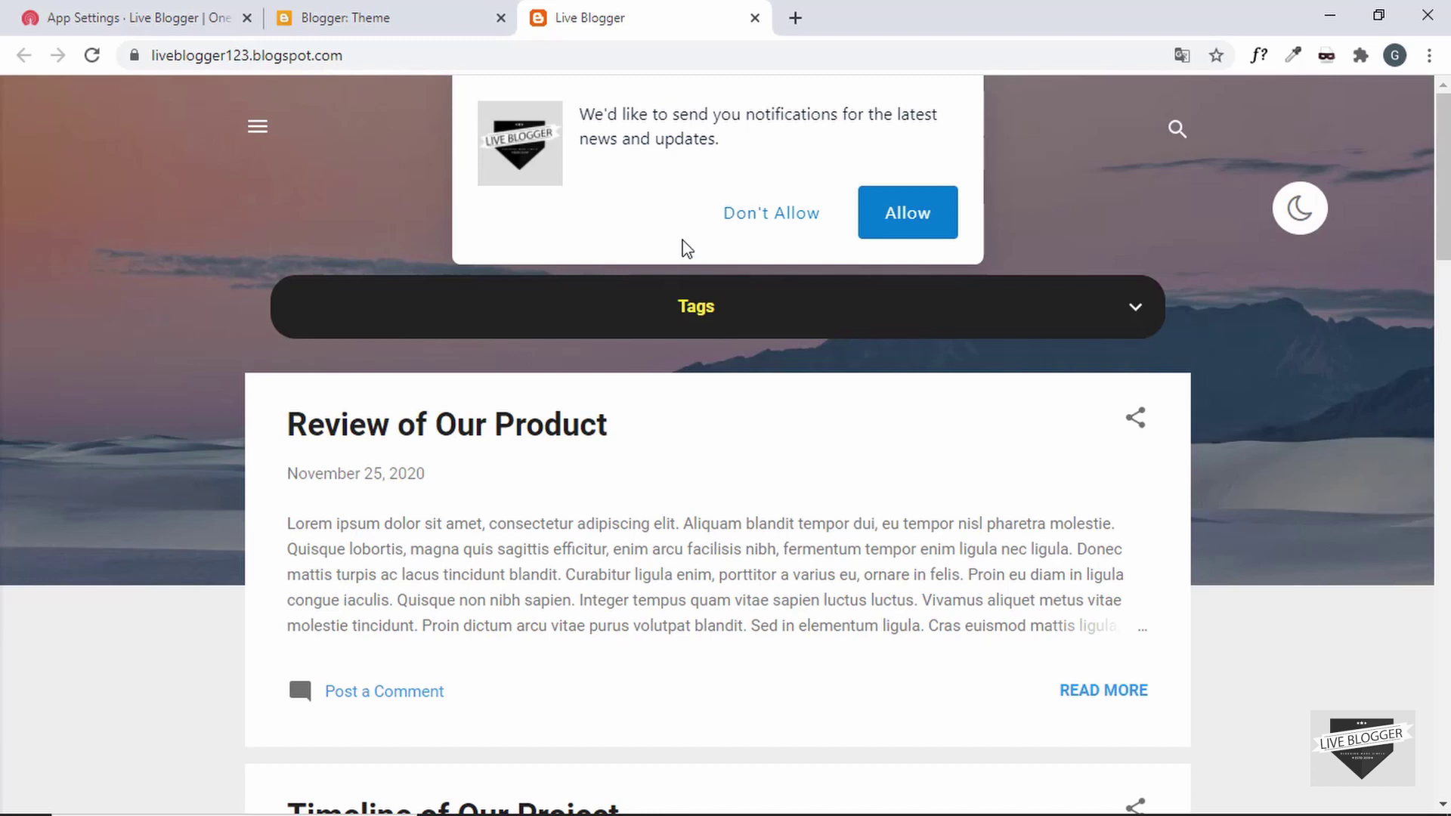
# - Allow notifications in the slide prompt and the browser's permission request, and dismiss the welcome notification
pyautogui.click(905, 219)
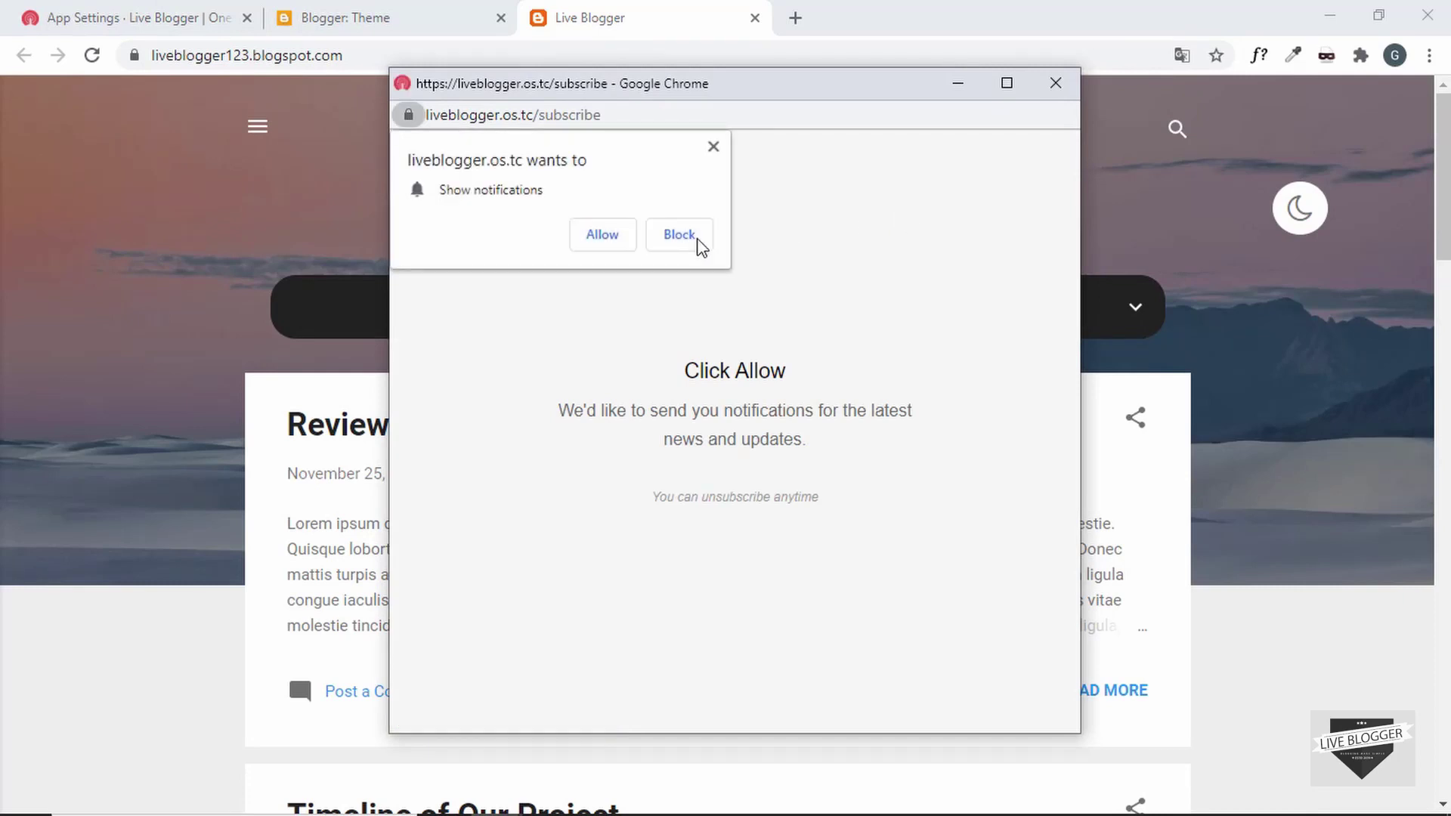
pyautogui.click(602, 235)
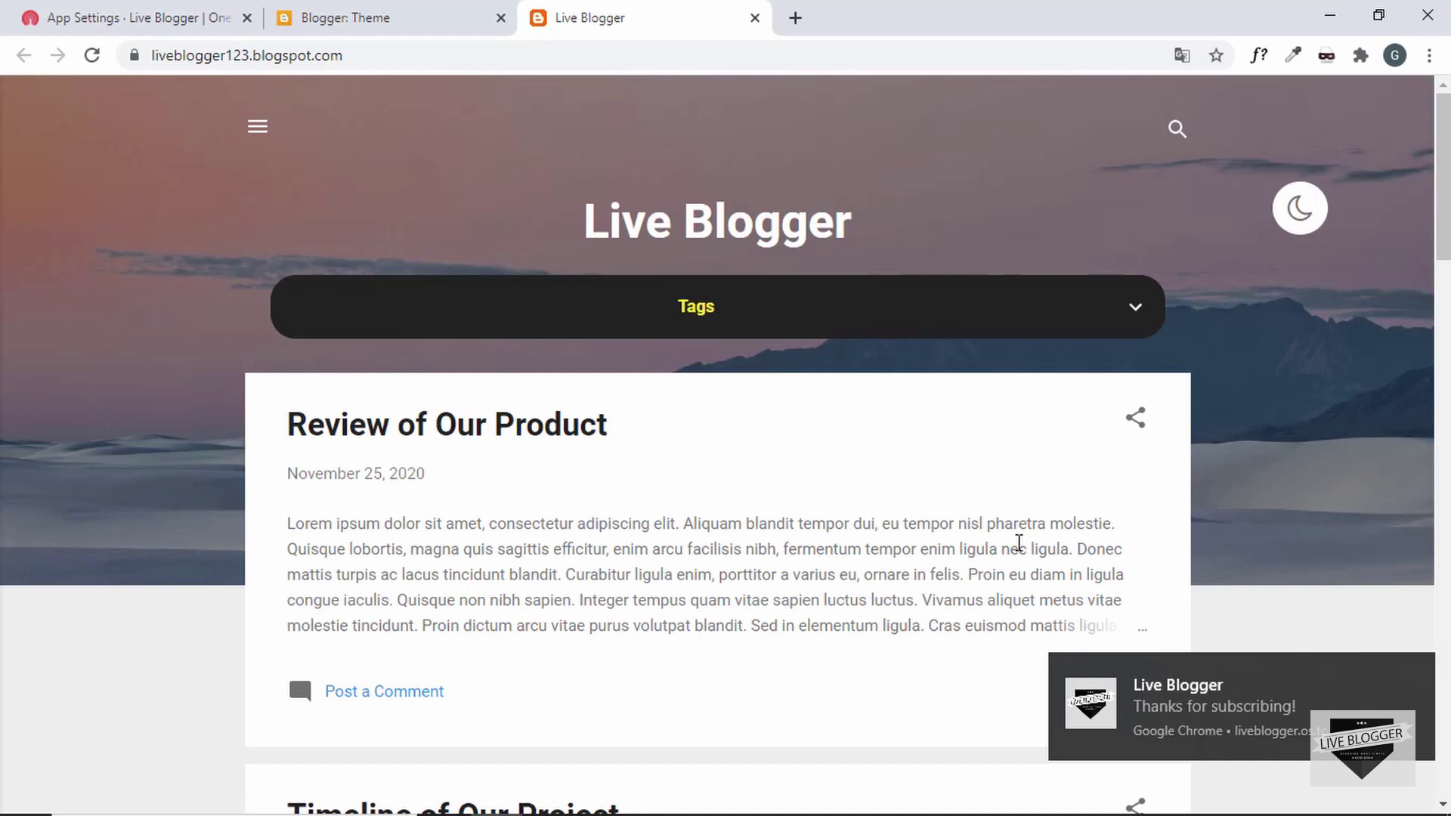
pyautogui.click(1413, 672)
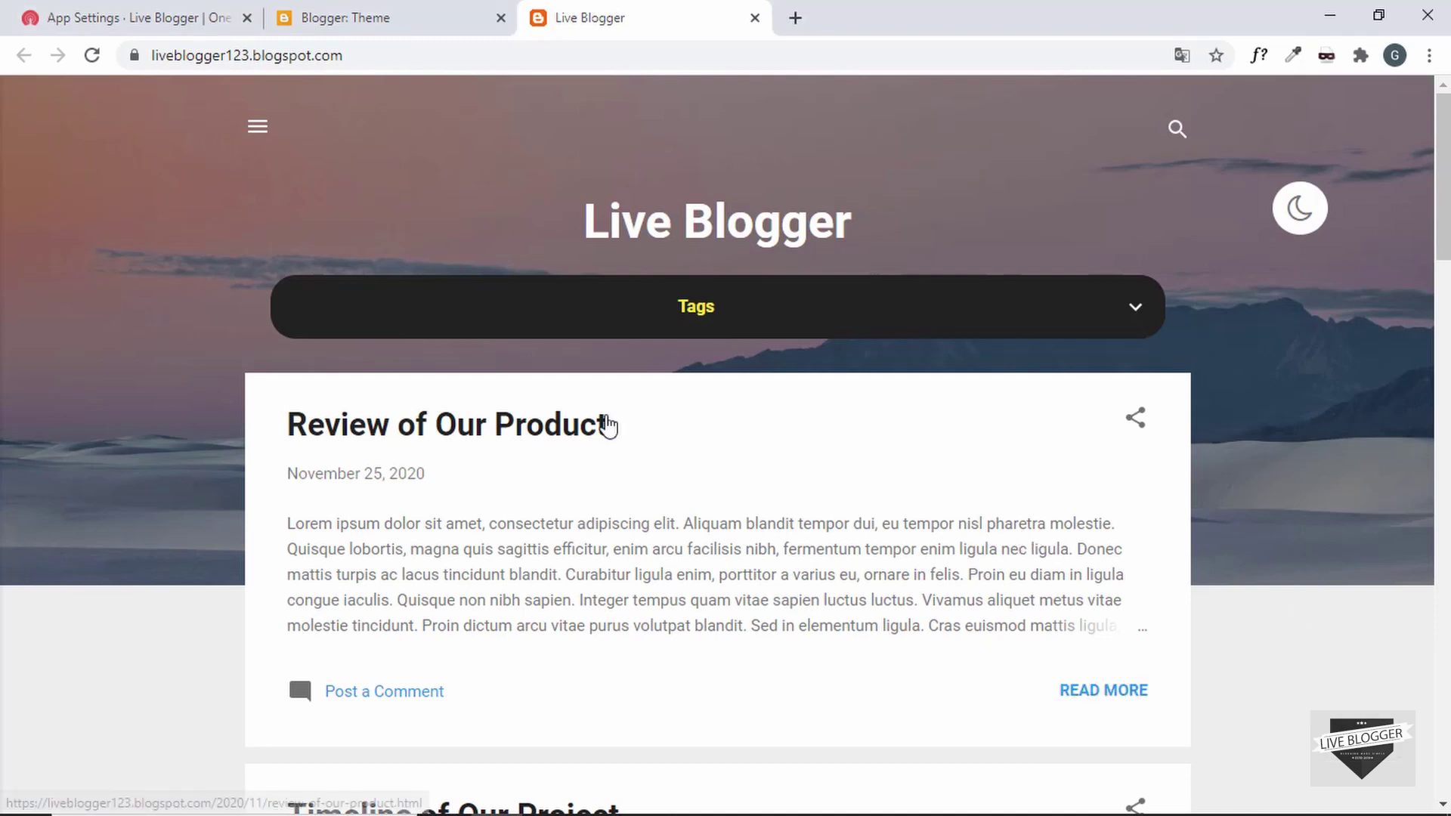
# - Return to OneSignal, view the app list from the Live Blogger dashboard, and start a new push message
pyautogui.click(119, 15)
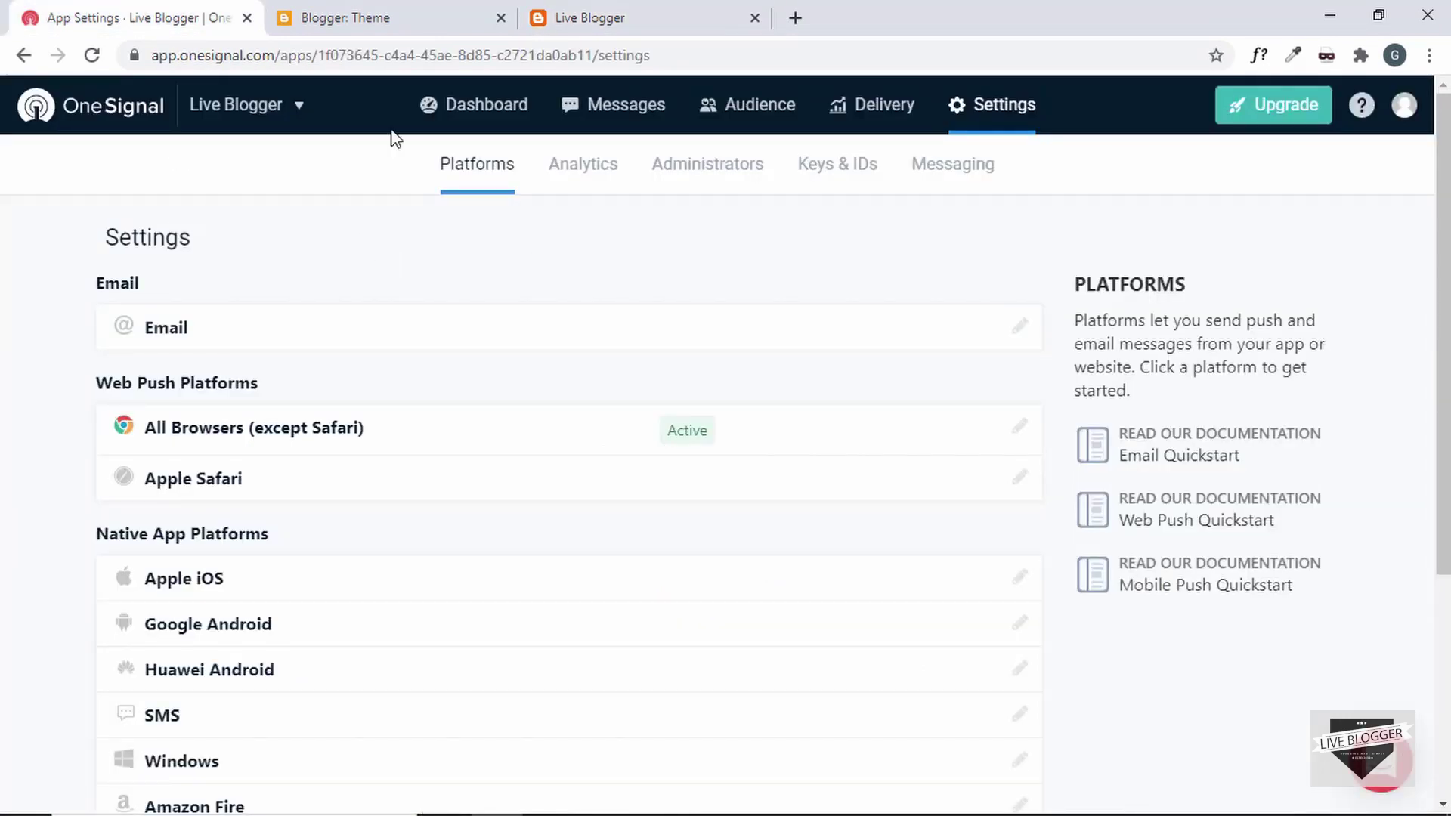
pyautogui.click(486, 105)
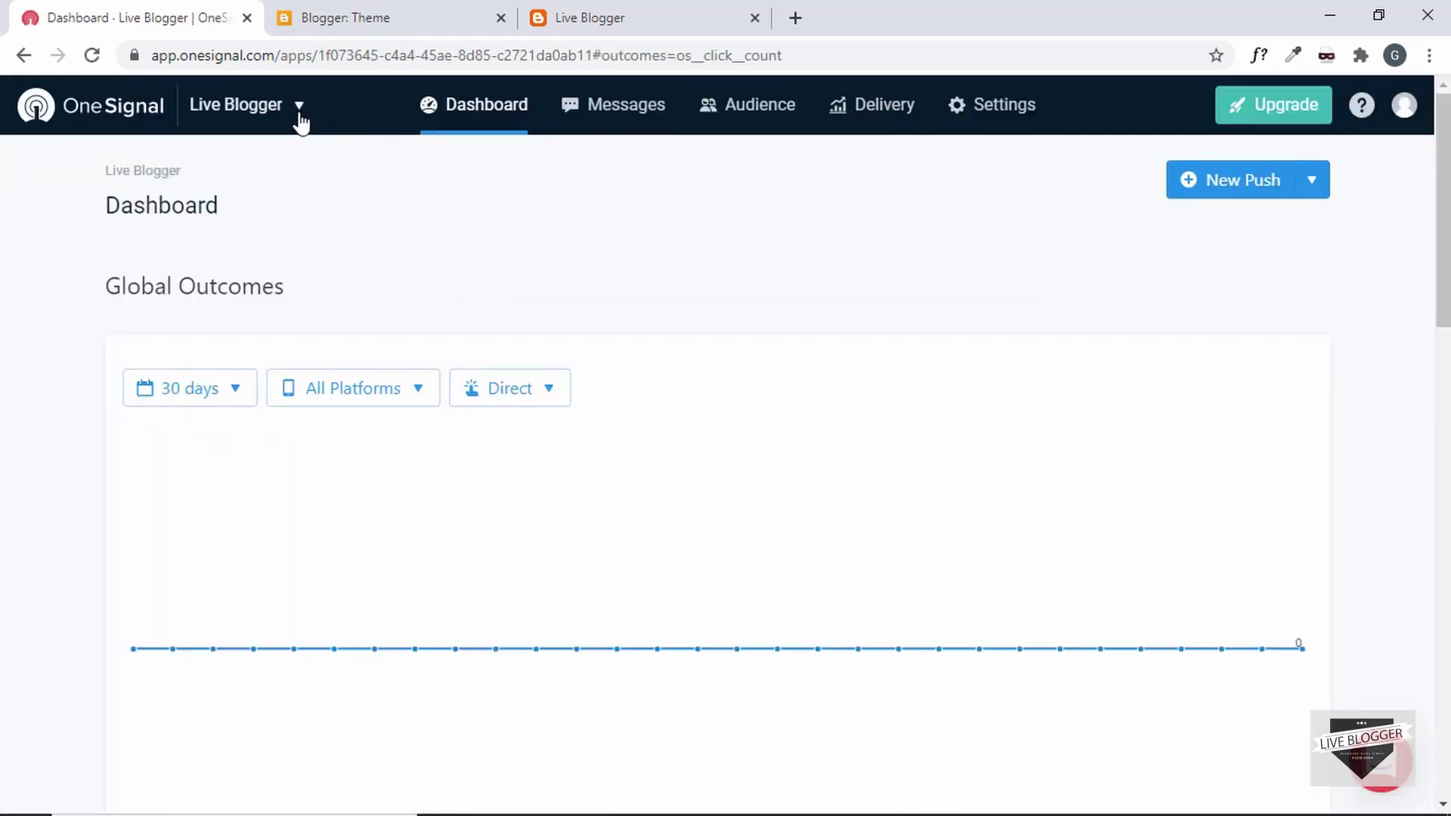
pyautogui.click(285, 115)
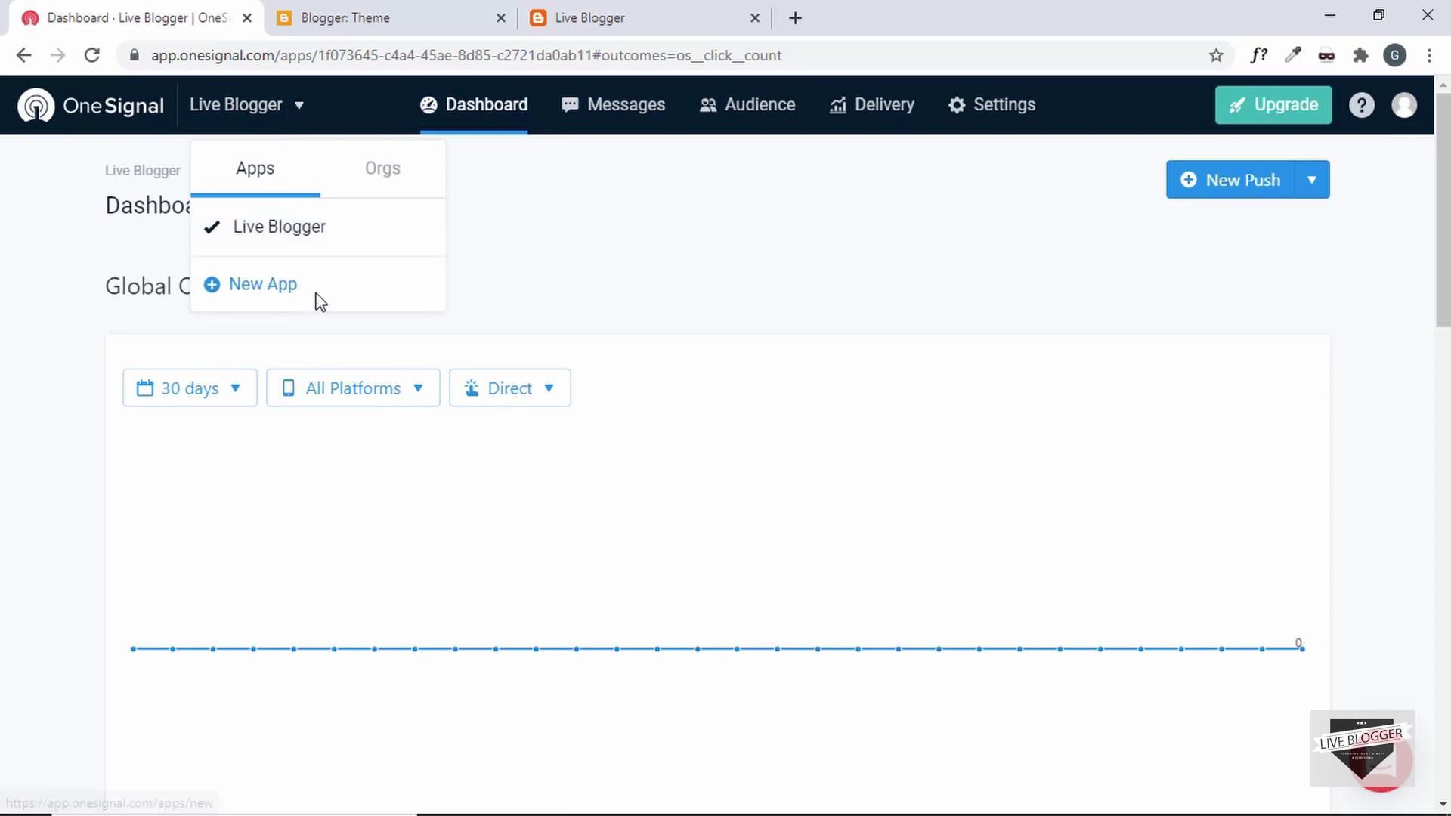
pyautogui.click(785, 200)
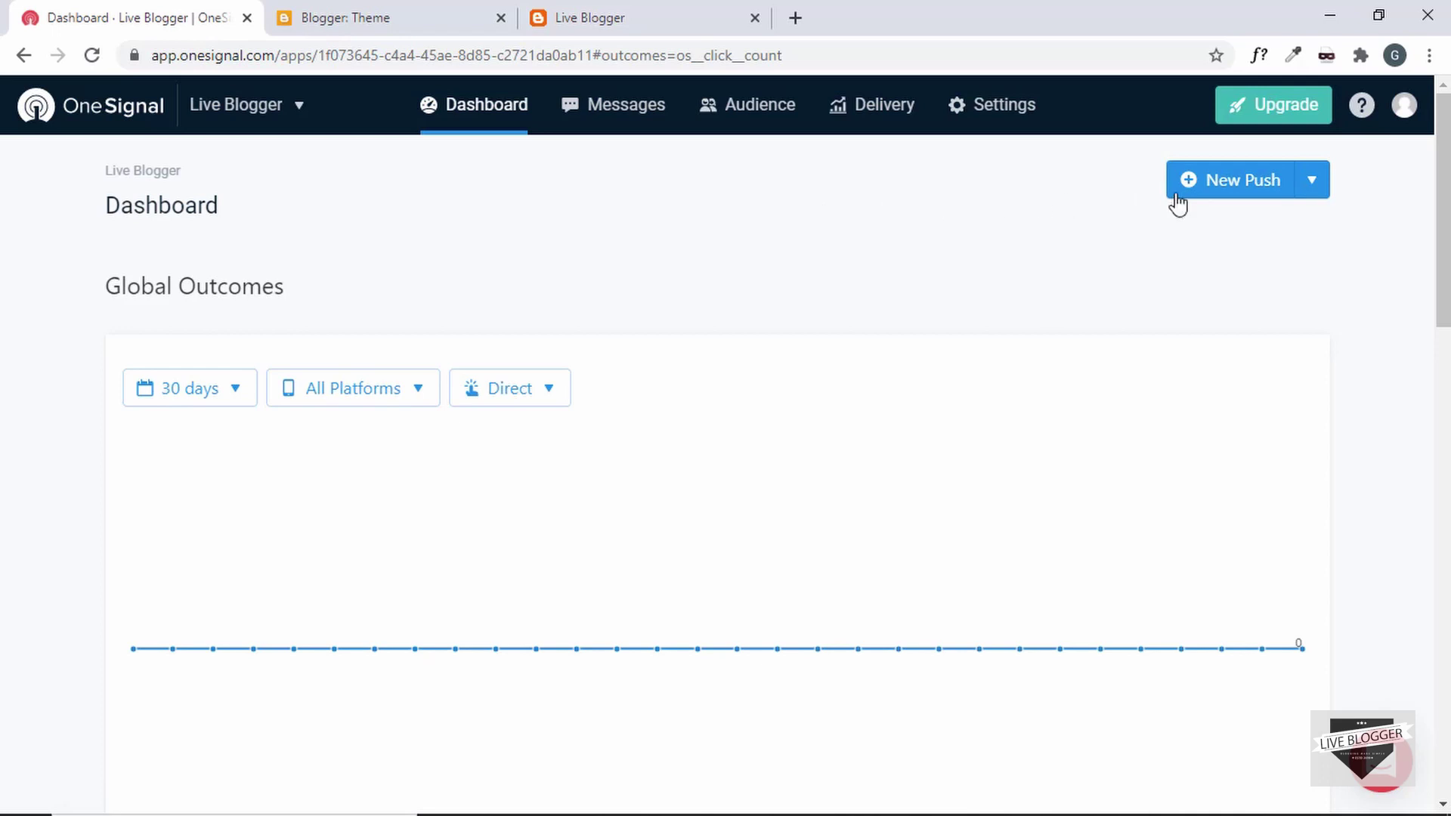
pyautogui.click(1215, 187)
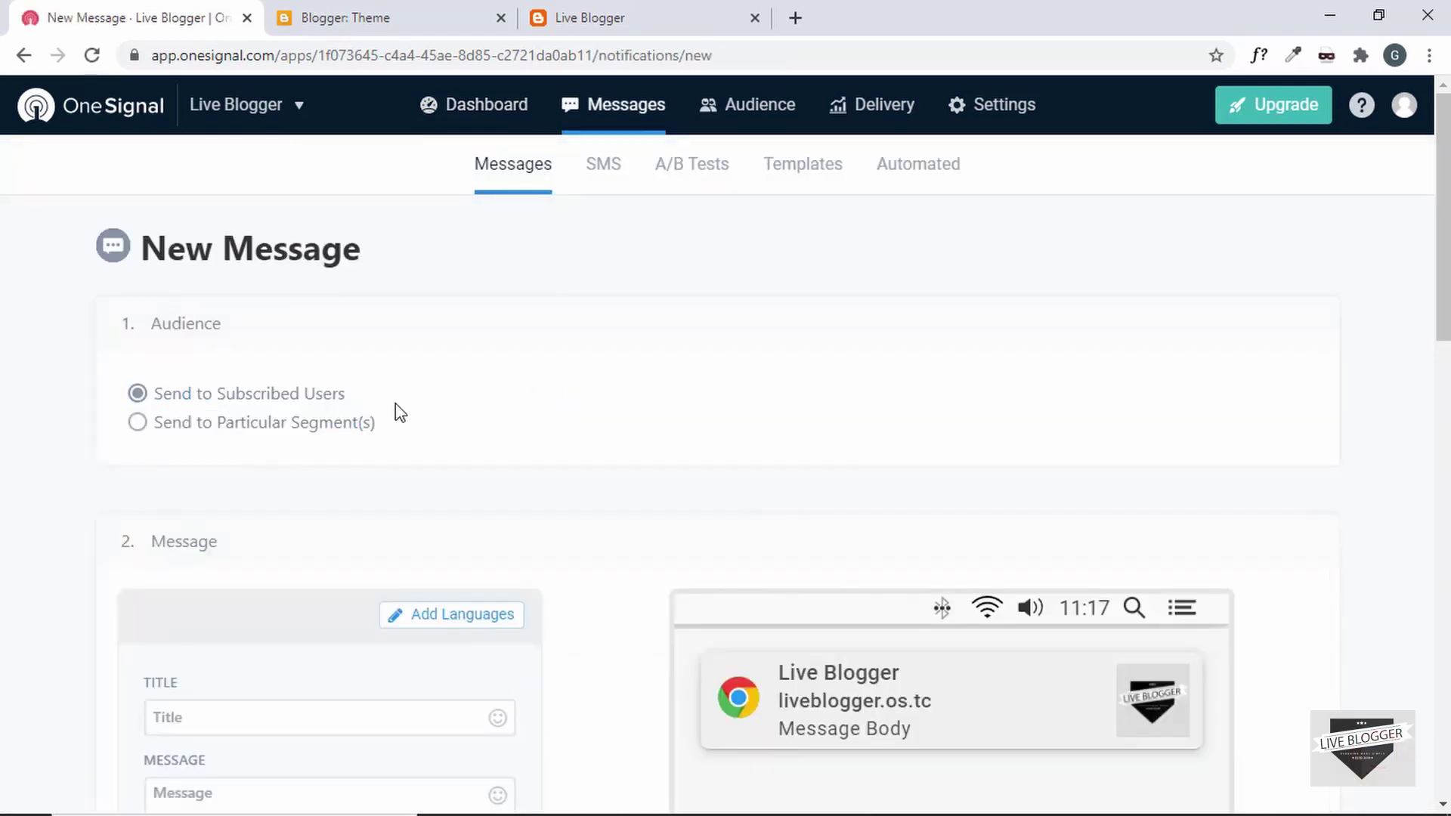
# - Review the new message's audience options for sending to subscribed users or particular segments
pyautogui.scroll(-1, 399, 412)
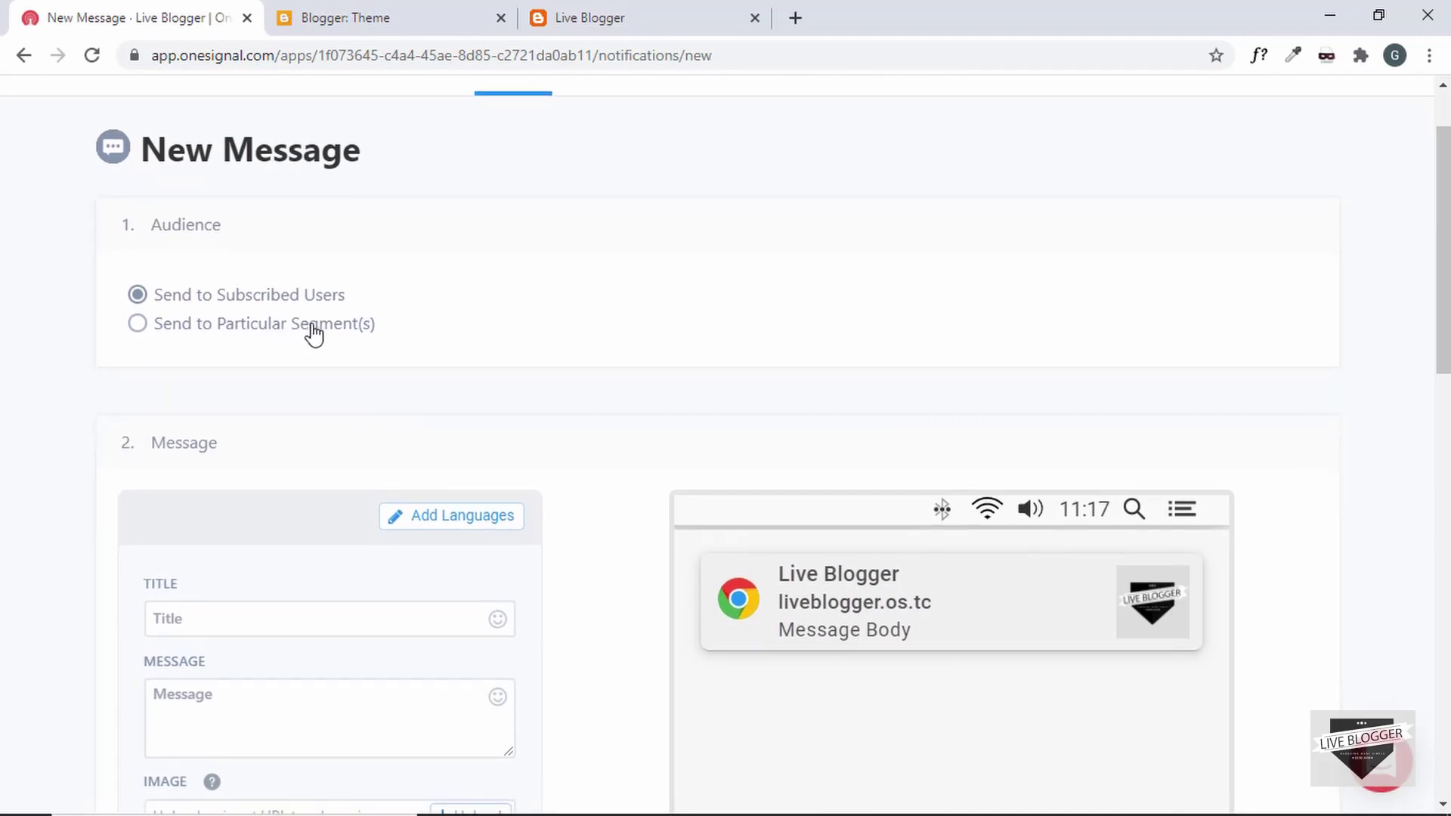
pyautogui.scroll(-1, 262, 330)
pyautogui.scroll(2, 263, 330)
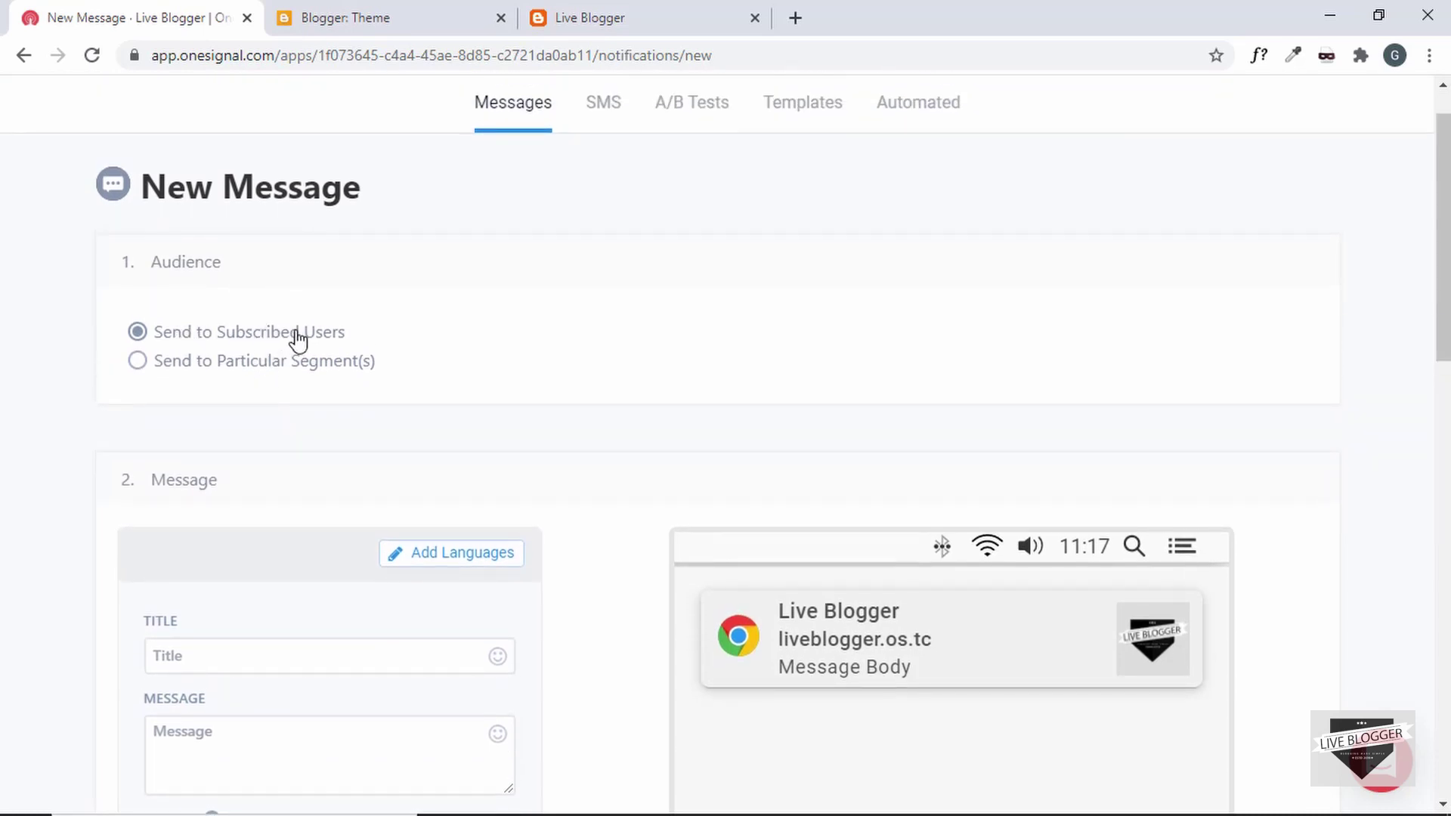
pyautogui.scroll(-1, 297, 340)
pyautogui.scroll(-1, 282, 388)
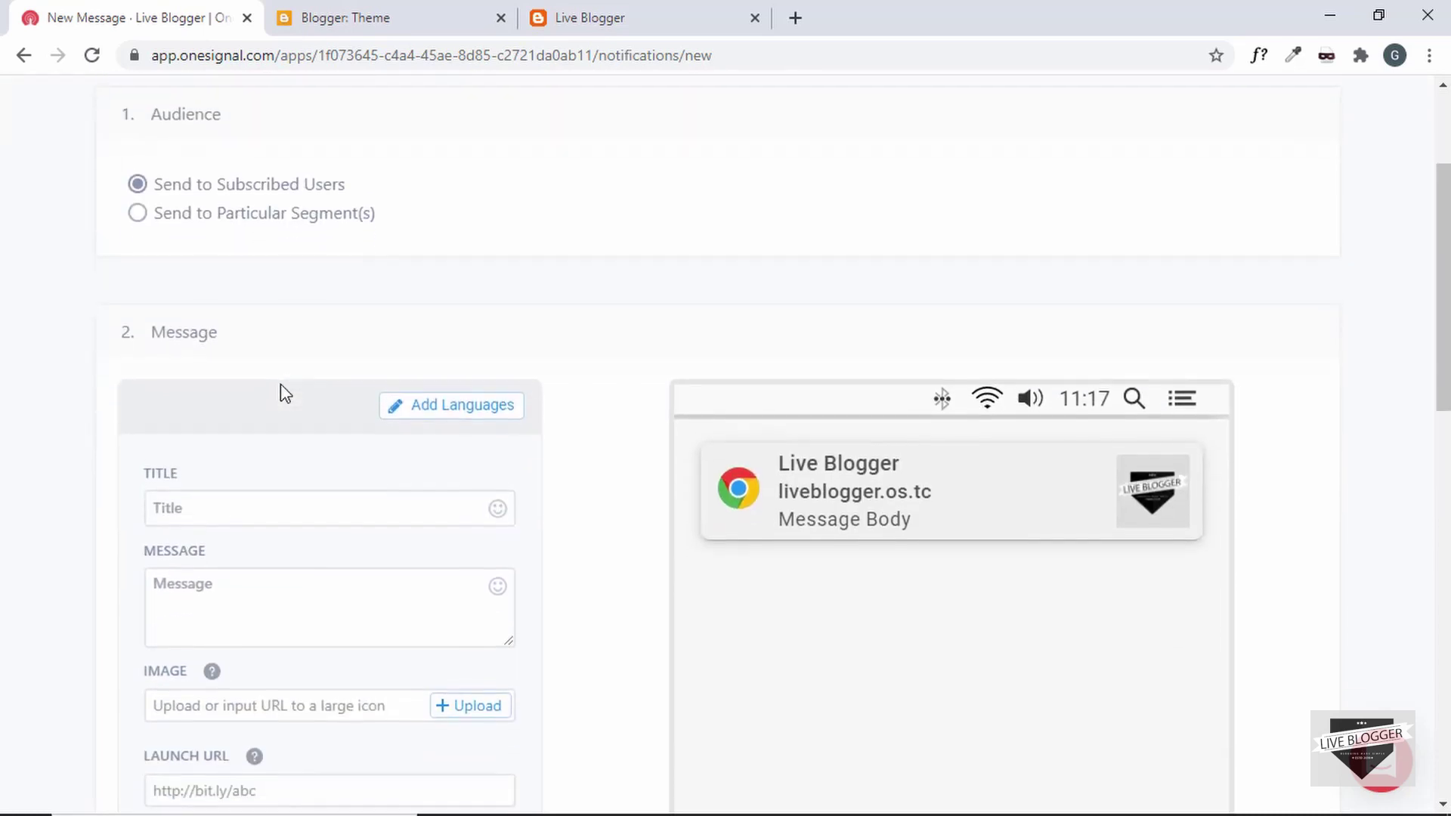
pyautogui.scroll(-1, 282, 389)
pyautogui.scroll(1, 281, 389)
pyautogui.scroll(-1, 290, 390)
pyautogui.scroll(-1, 292, 391)
pyautogui.scroll(-1, 289, 397)
# - Title the message "New Post by Live Blogger" and set its text to "Tips of web development"
pyautogui.click(288, 400)
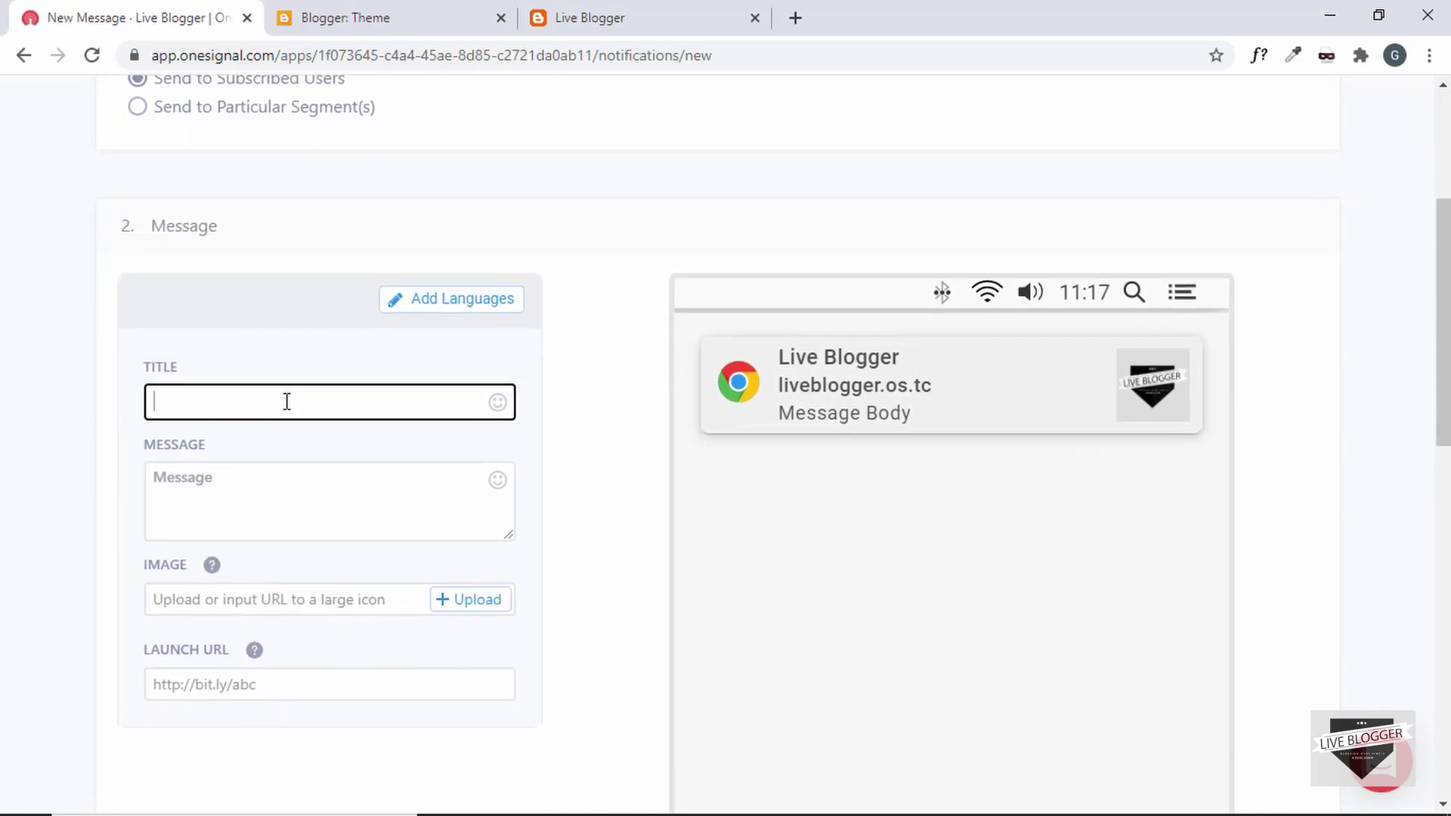
pyautogui.write('New Post ')
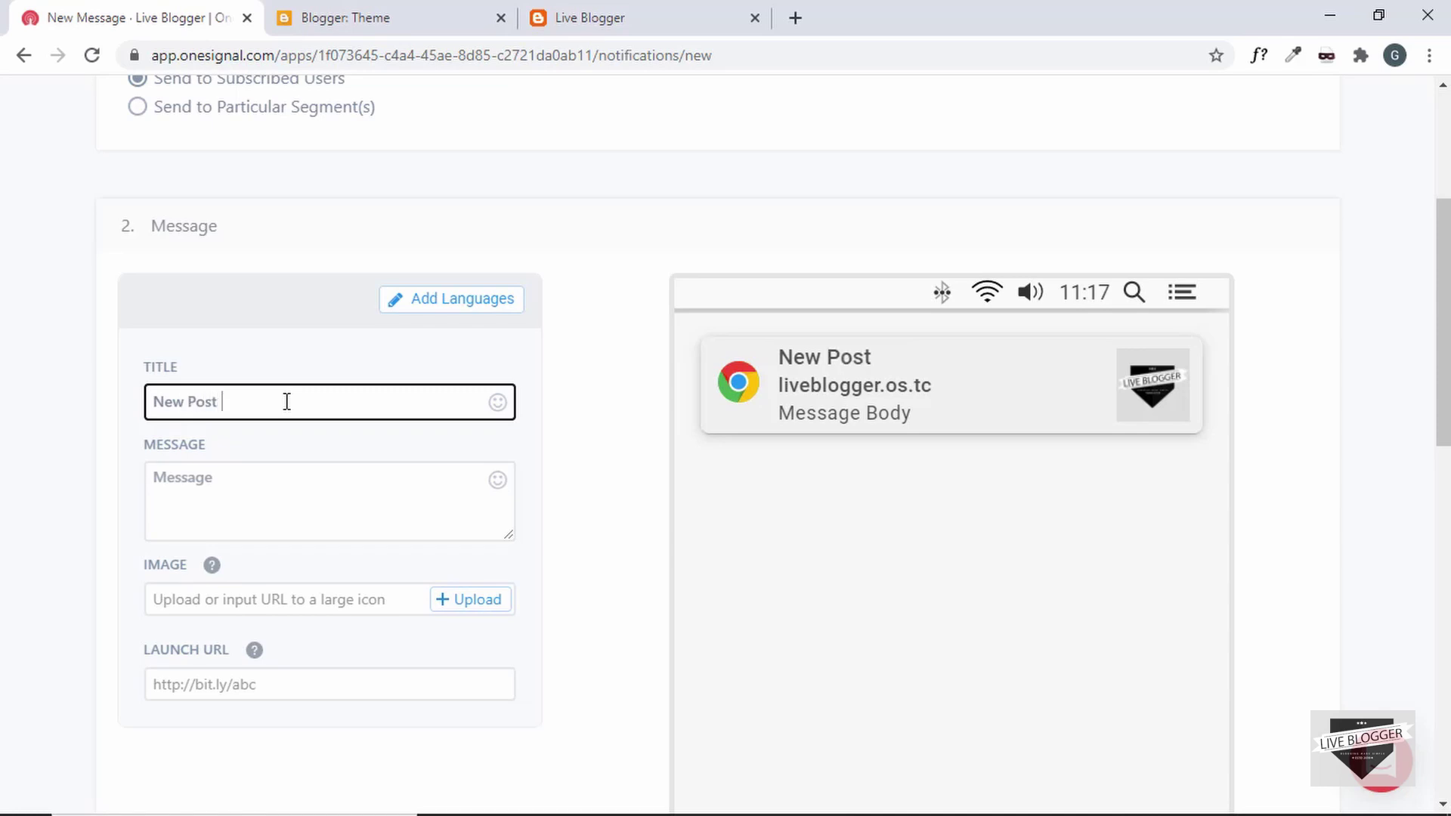
pyautogui.write('by Live ')
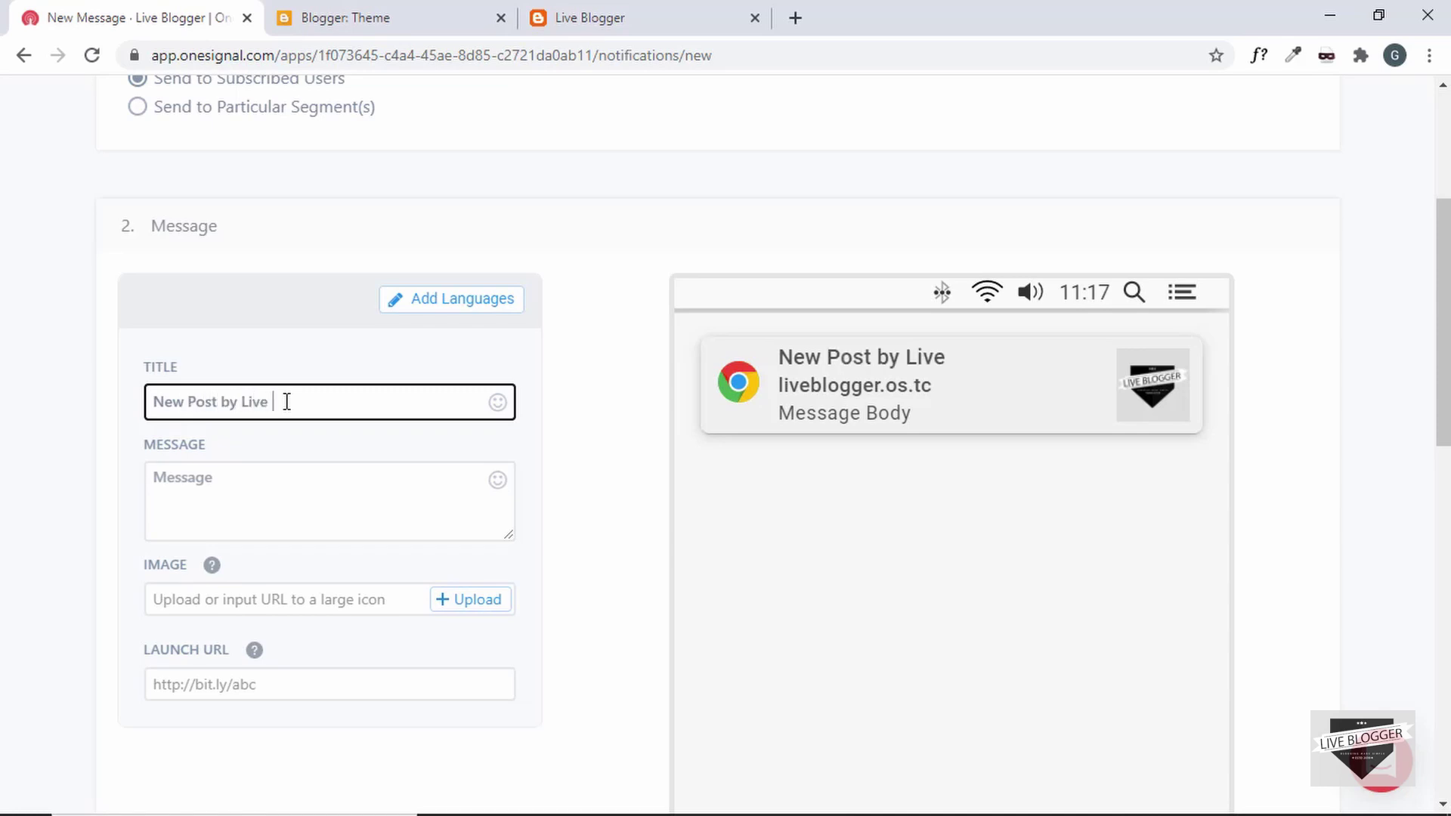
pyautogui.write('Blogger')
pyautogui.click(263, 526)
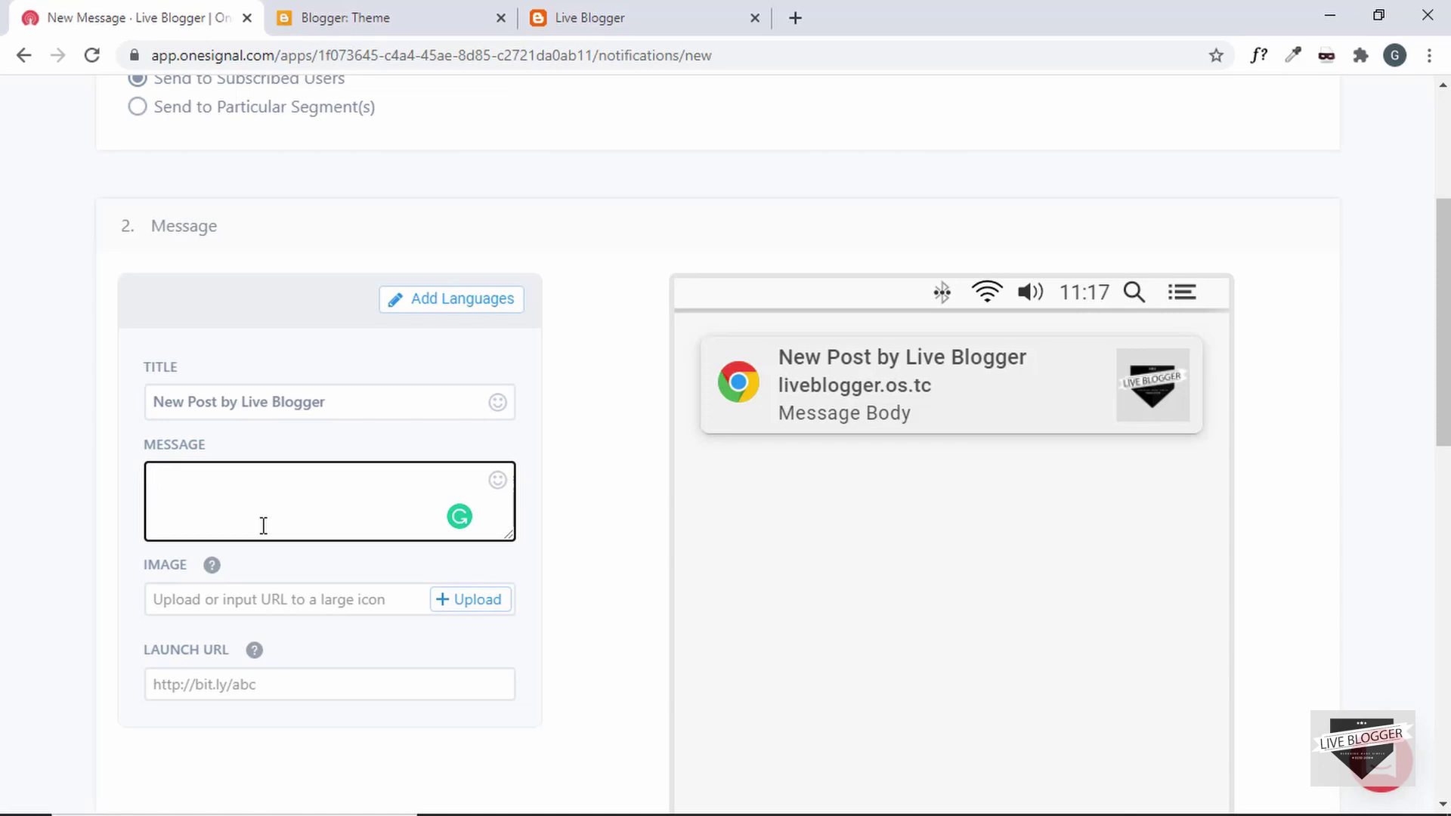
pyautogui.write('Tips of ')
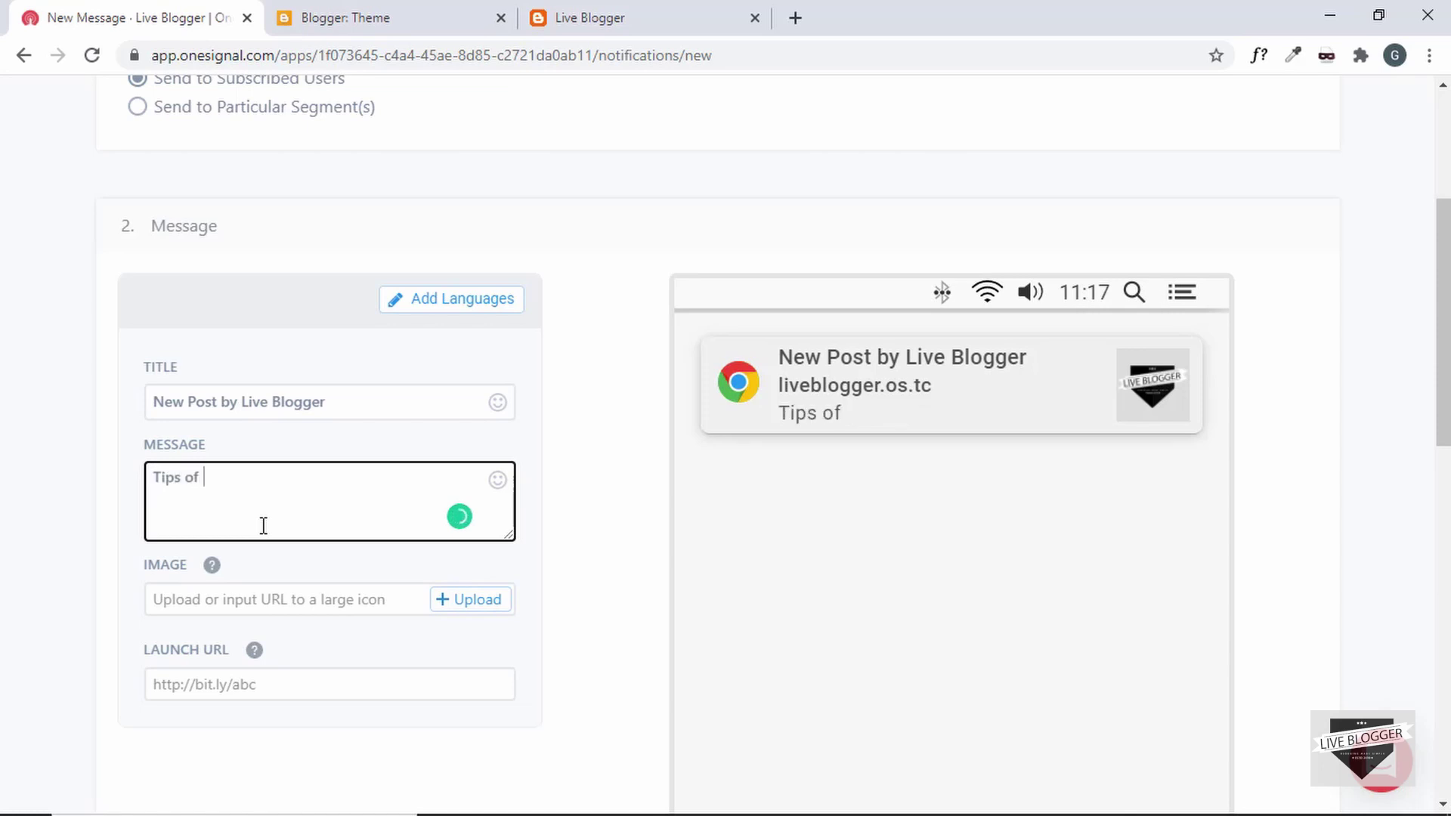
pyautogui.write('web devlopement')
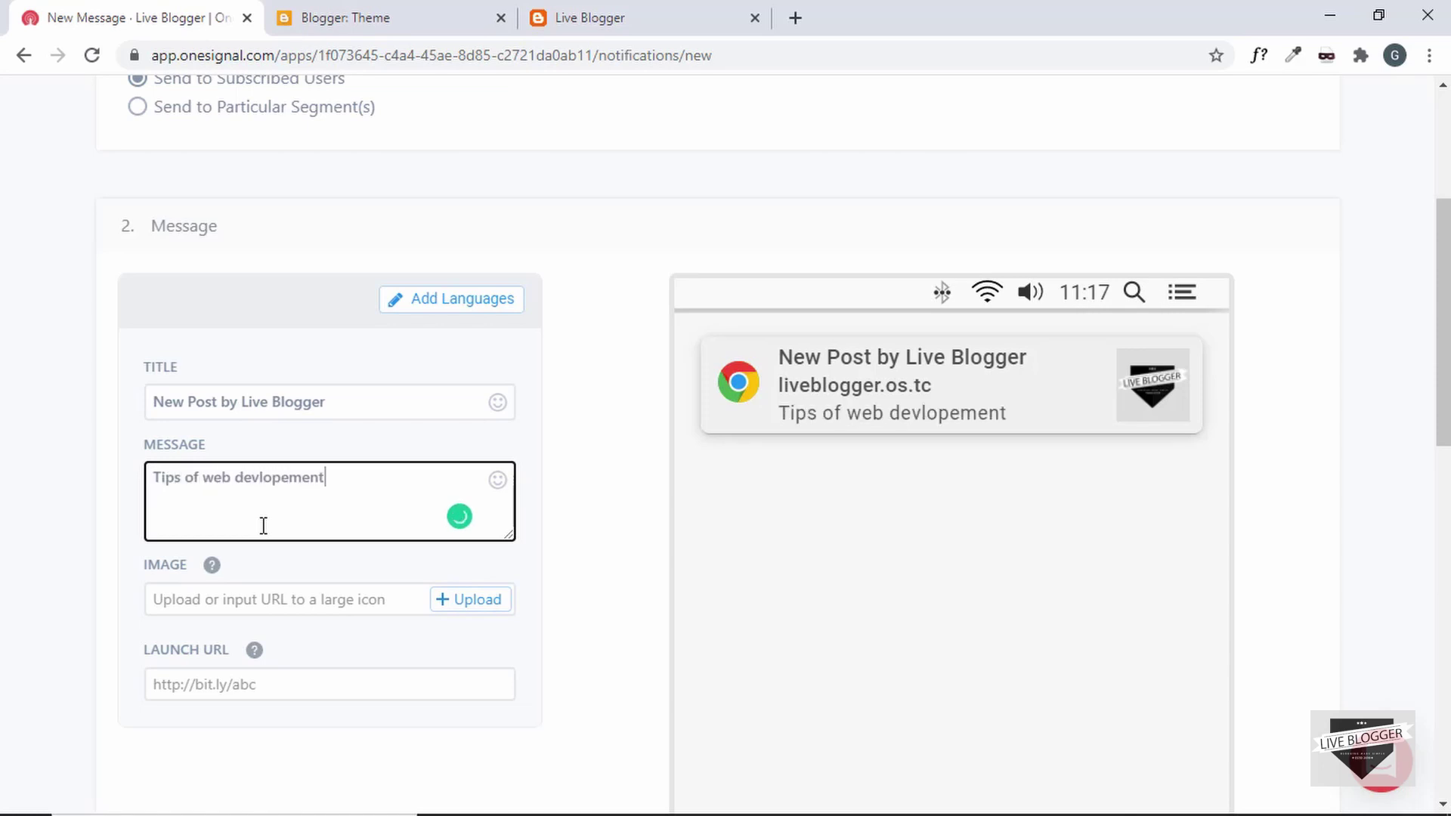
pyautogui.click(215, 566)
# - Switch to Blogger and copy the link address of the published post "Review of Our Product" from the posts list
pyautogui.click(428, 674)
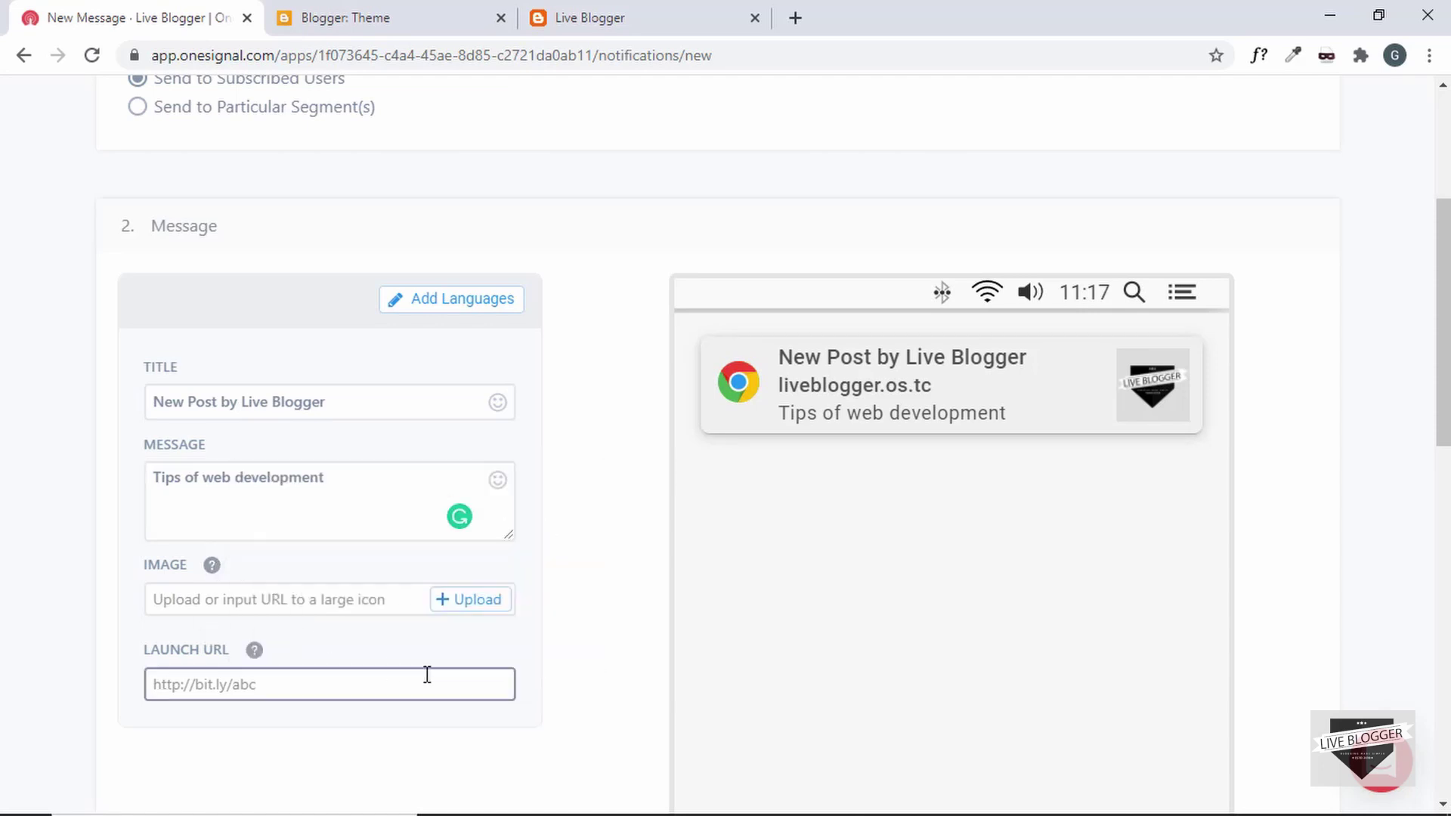
pyautogui.scroll(-1, 393, 680)
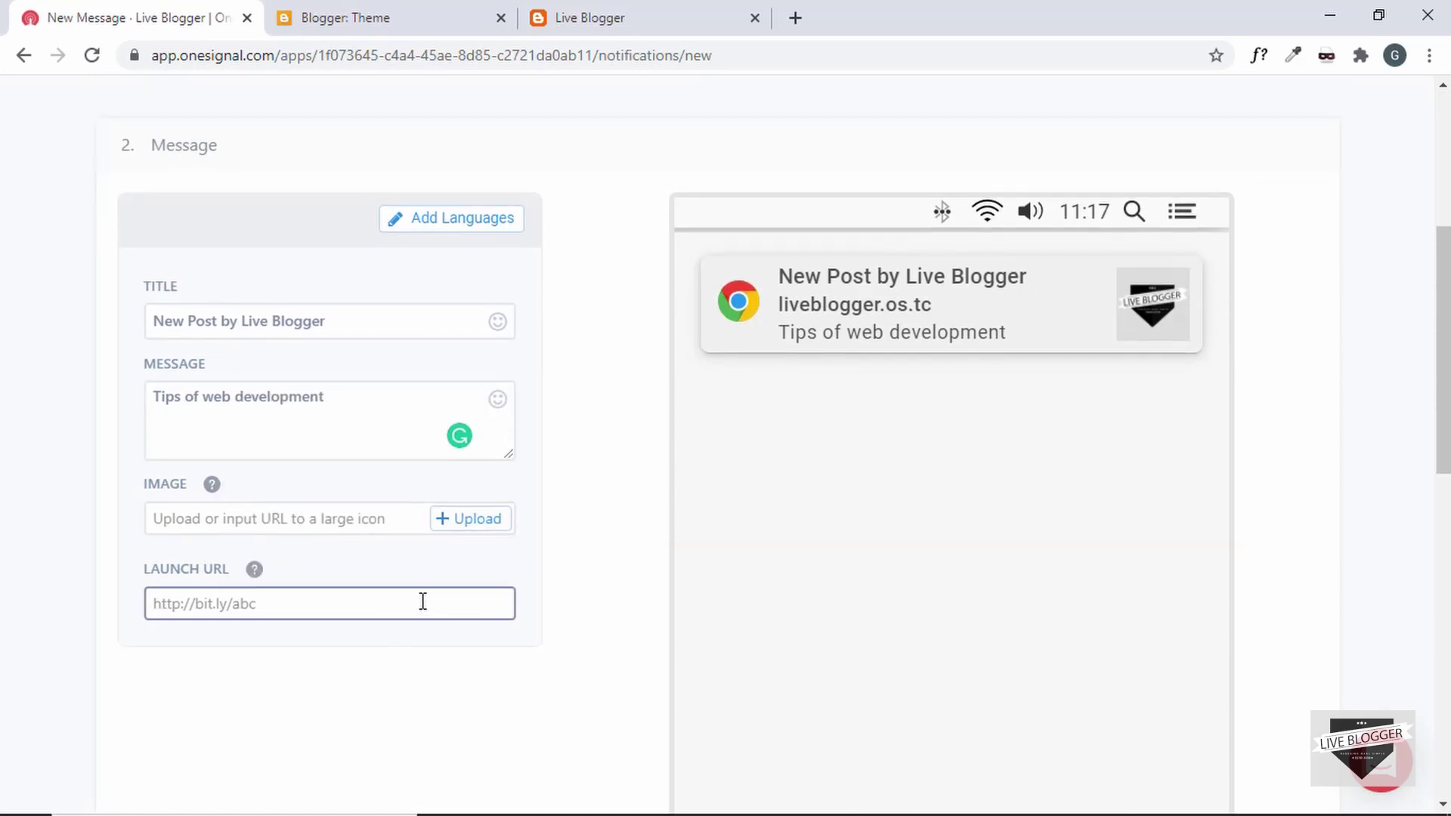
pyautogui.click(398, 18)
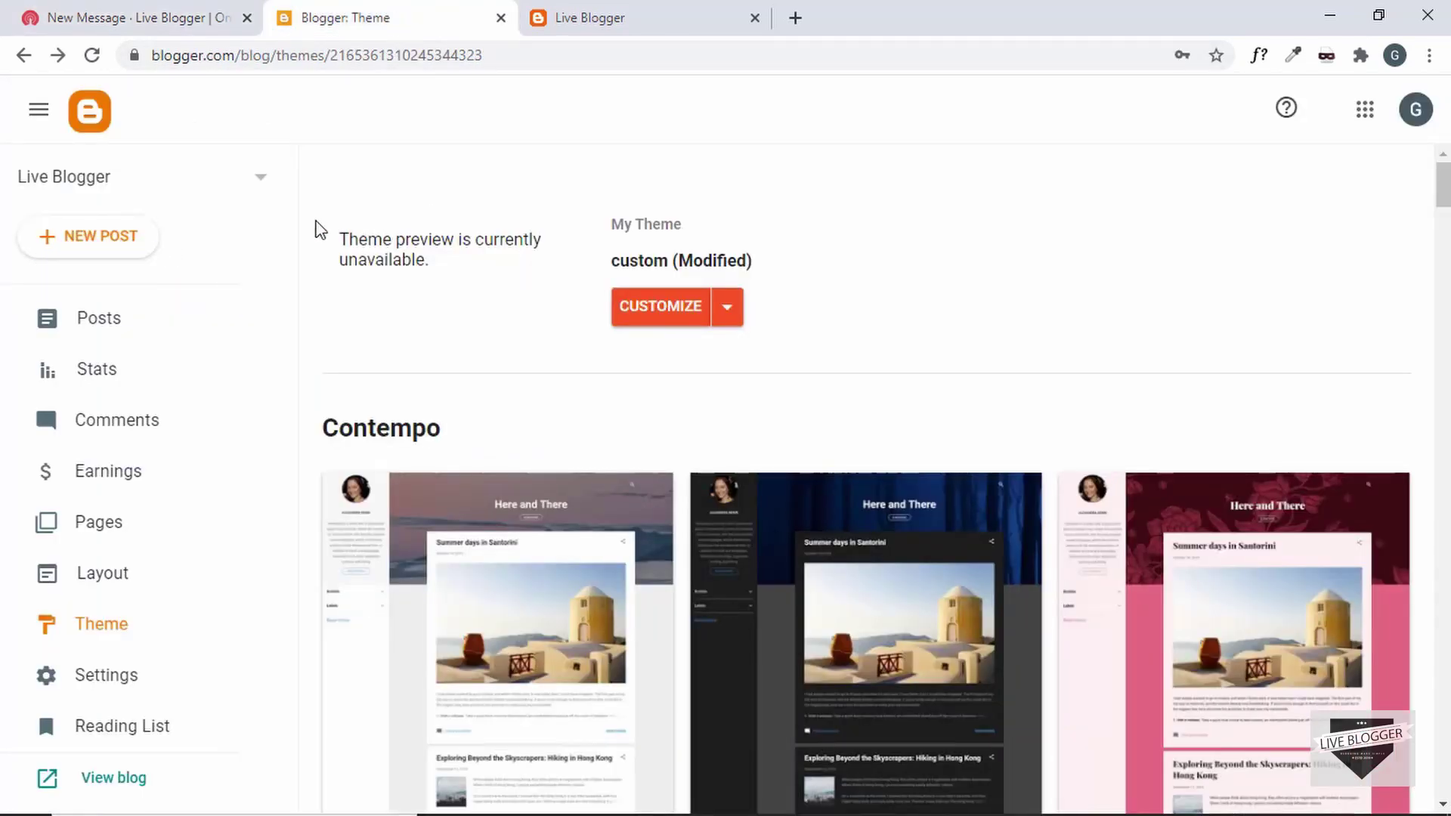
pyautogui.click(169, 18)
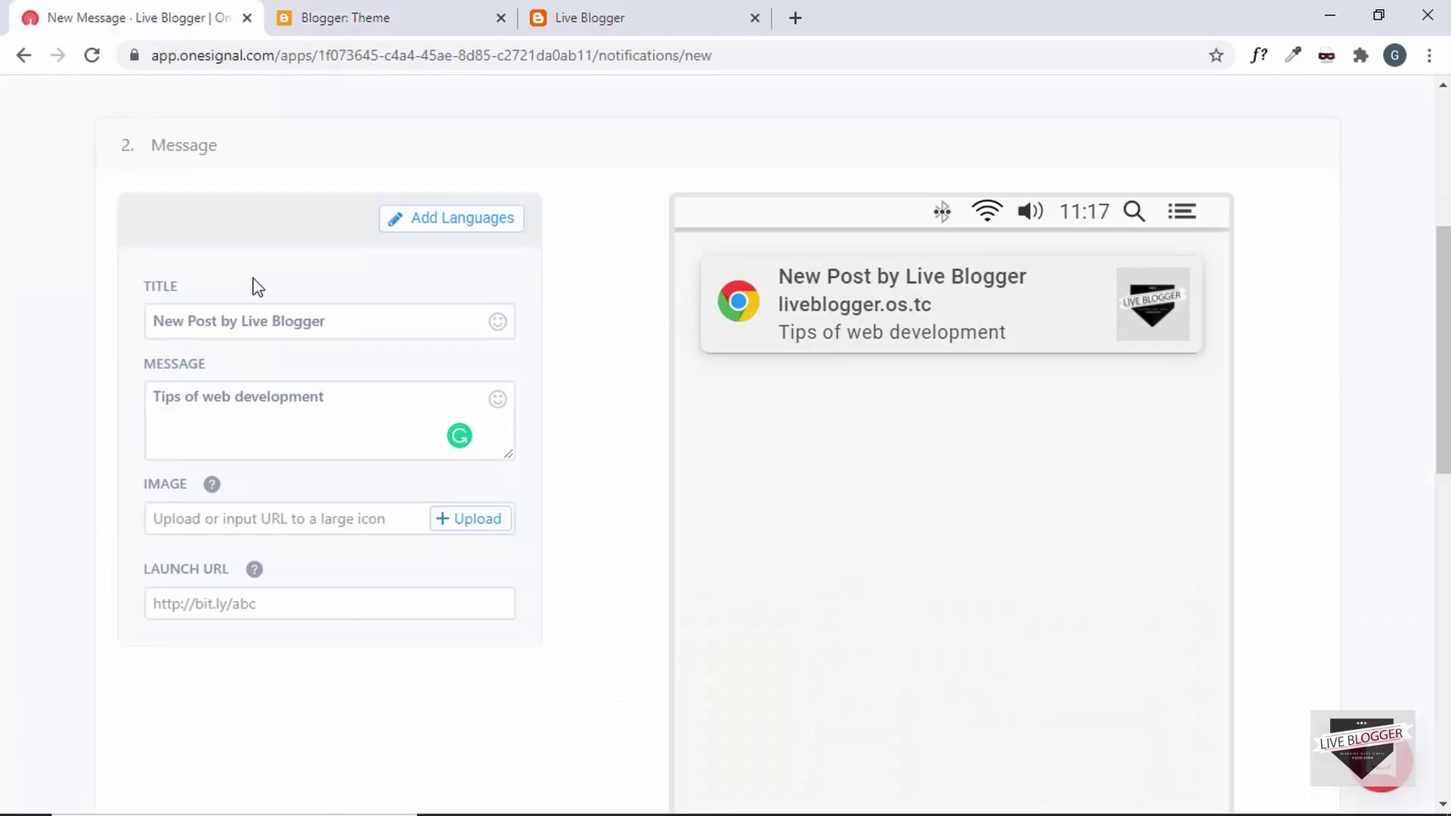
pyautogui.click(252, 604)
pyautogui.click(415, 11)
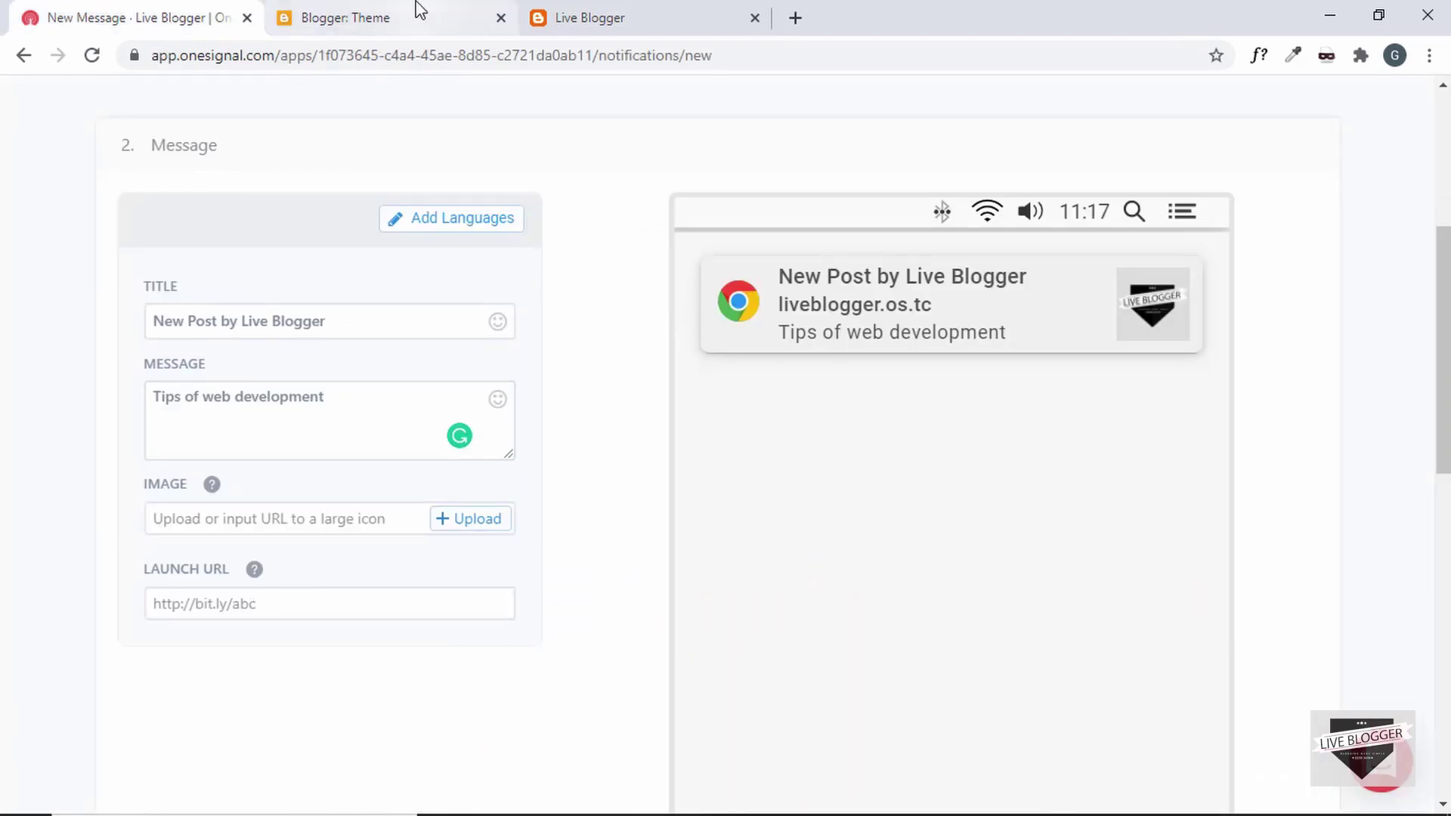
pyautogui.click(121, 321)
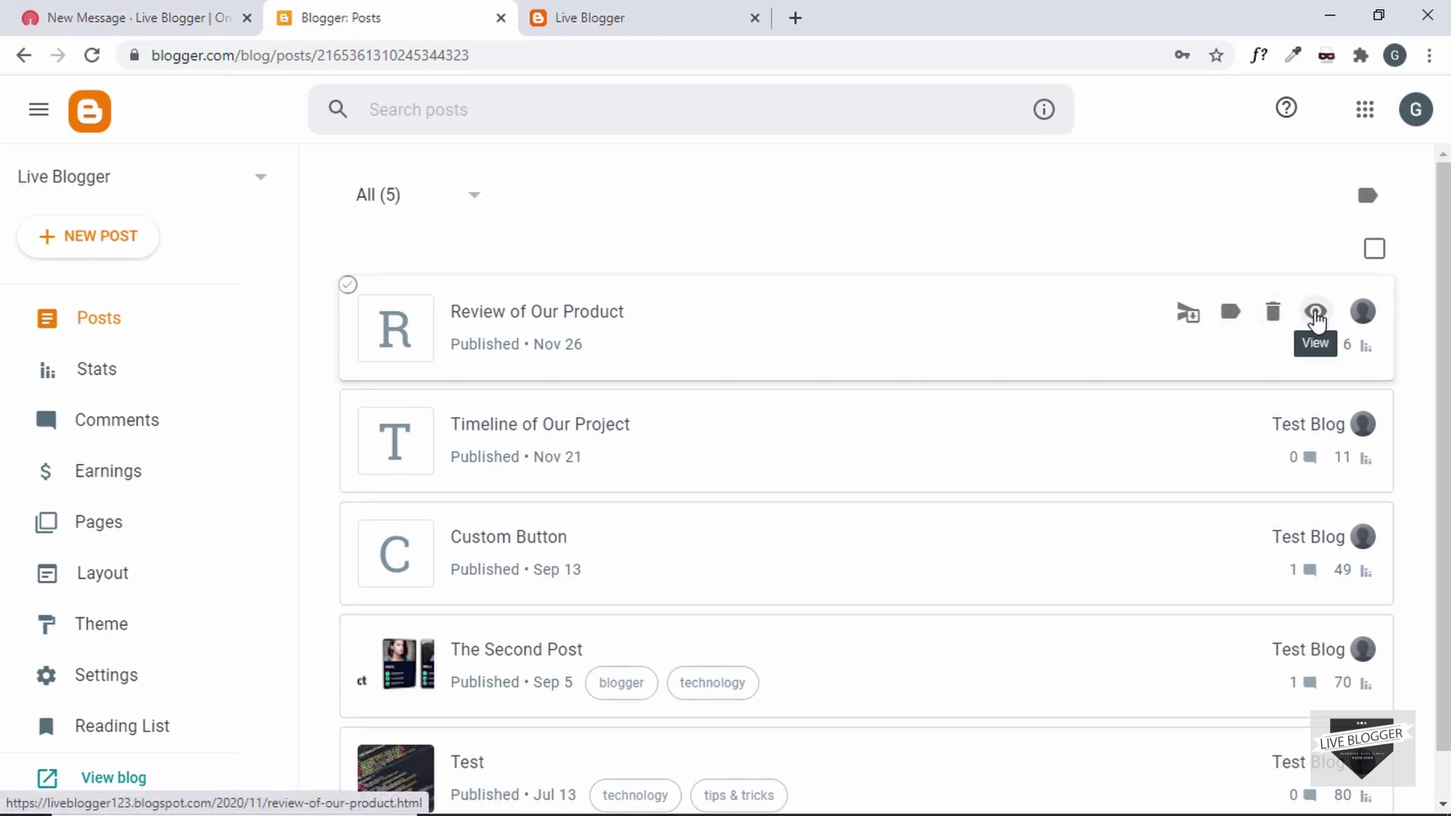
pyautogui.rightClick(1316, 321)
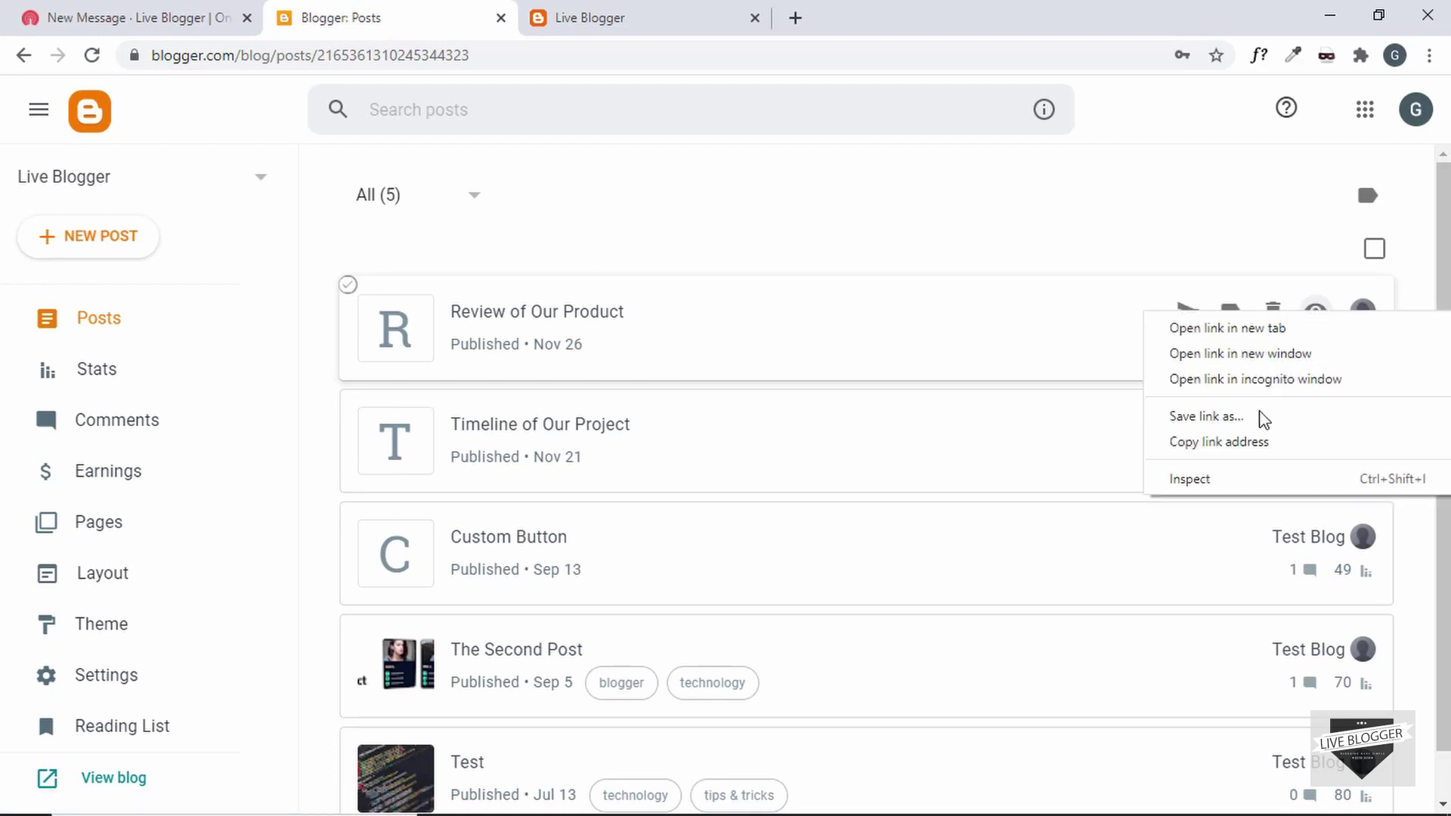
pyautogui.click(1217, 441)
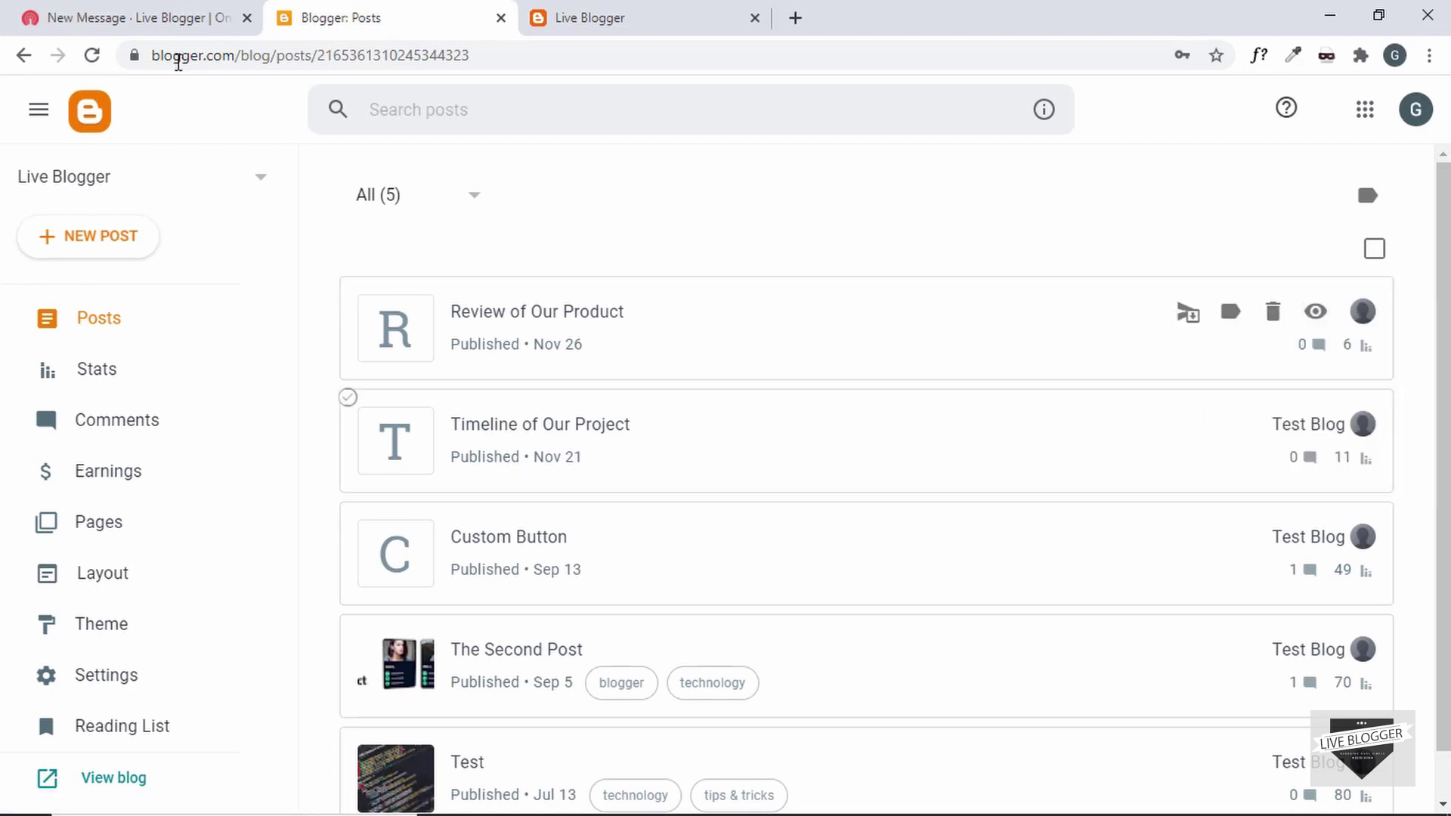
# - Return to the OneSignal message and paste the copied post link as its launch URL
pyautogui.click(145, 12)
pyautogui.click(337, 604)
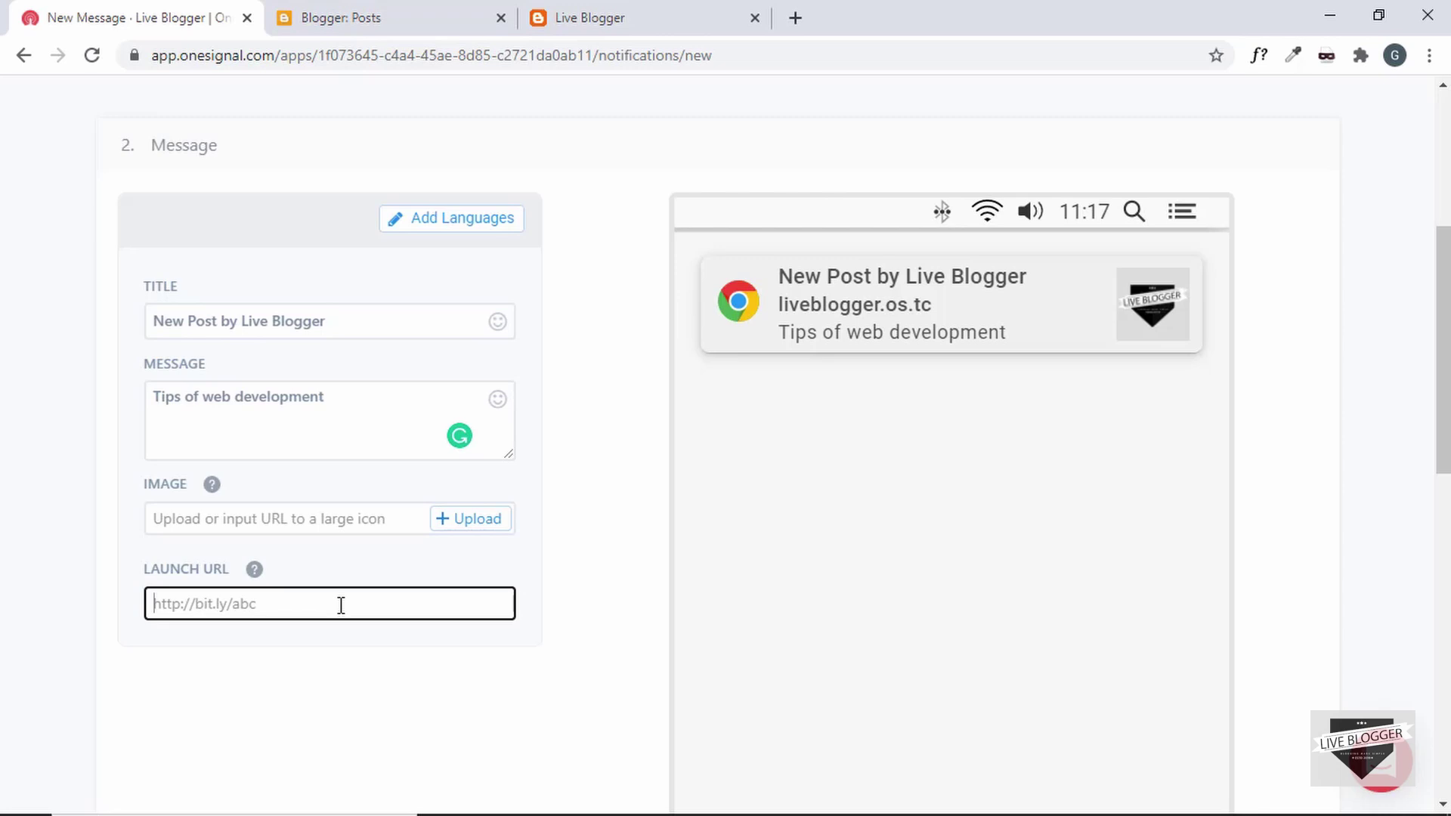
pyautogui.hotkey('ctrl', 'v')
# - Preview the notification as it appears on Web: Windows
pyautogui.scroll(-2, 541, 587)
pyautogui.scroll(1, 542, 587)
pyautogui.scroll(-3, 541, 587)
pyautogui.scroll(2, 665, 569)
pyautogui.click(951, 745)
pyautogui.scroll(-2, 820, 410)
pyautogui.click(953, 707)
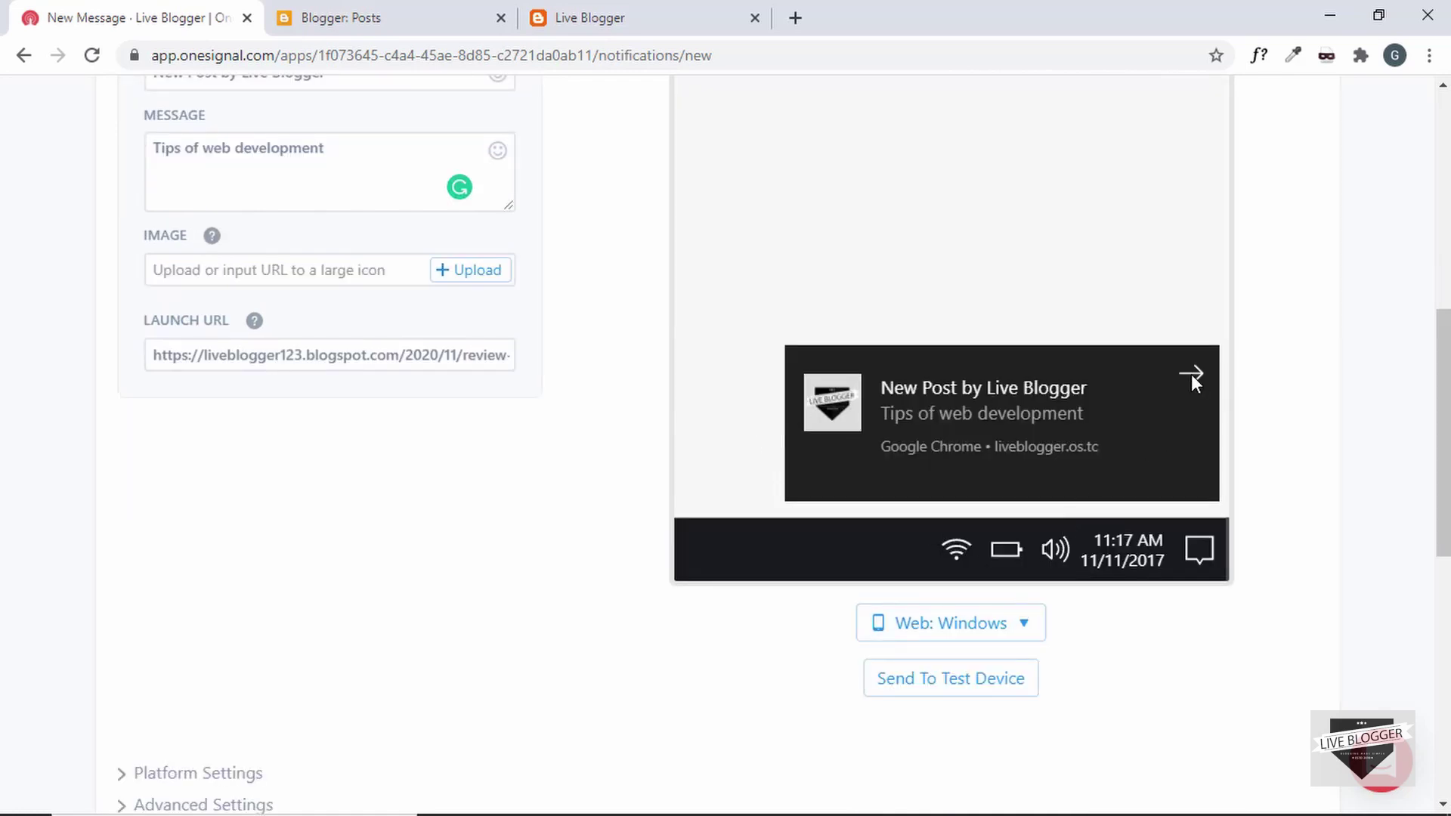
# - Change the notification preview to Web: Android and look at the result
pyautogui.scroll(-1, 1013, 551)
pyautogui.click(1013, 554)
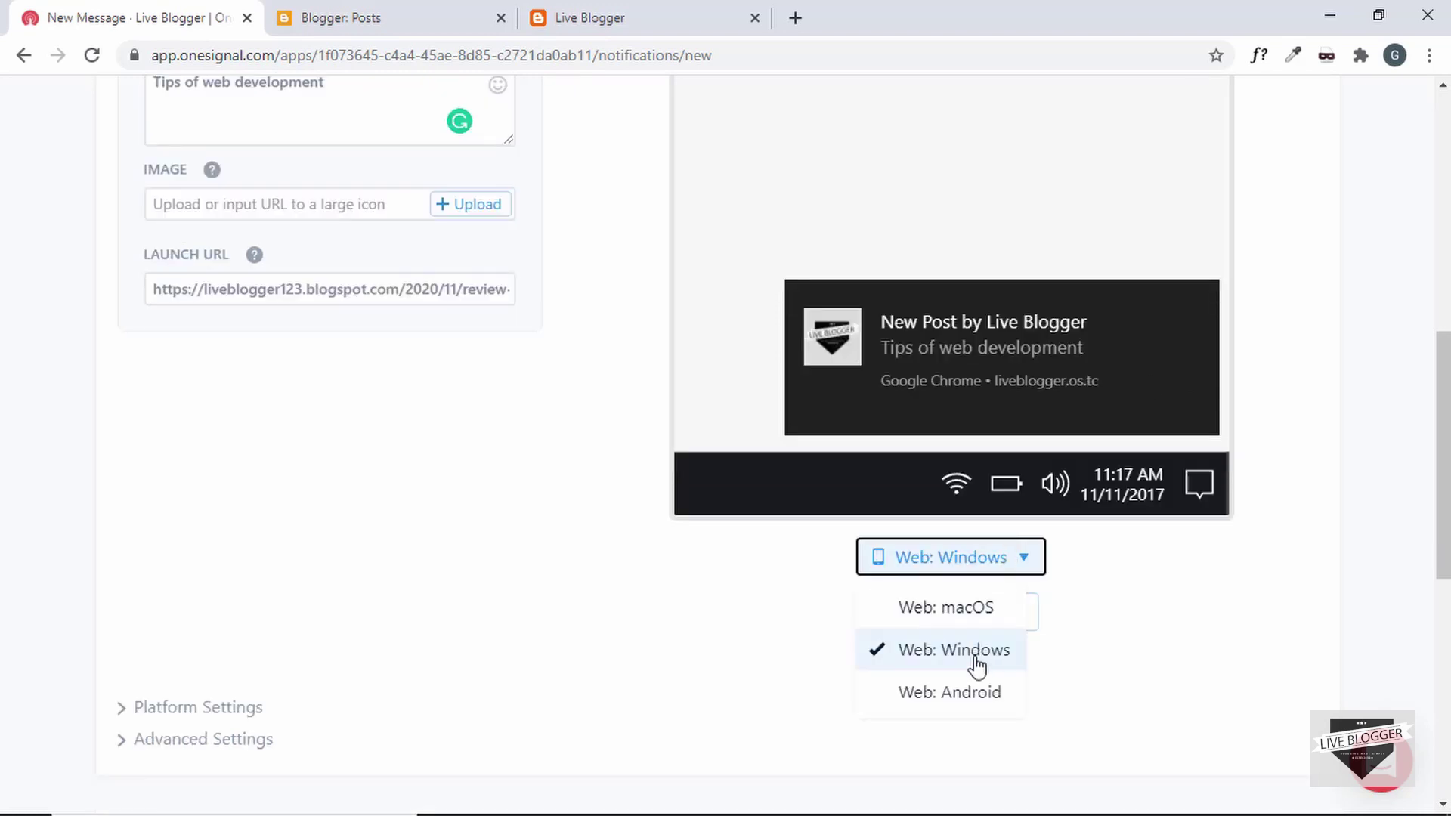
pyautogui.click(972, 690)
pyautogui.scroll(2, 1018, 377)
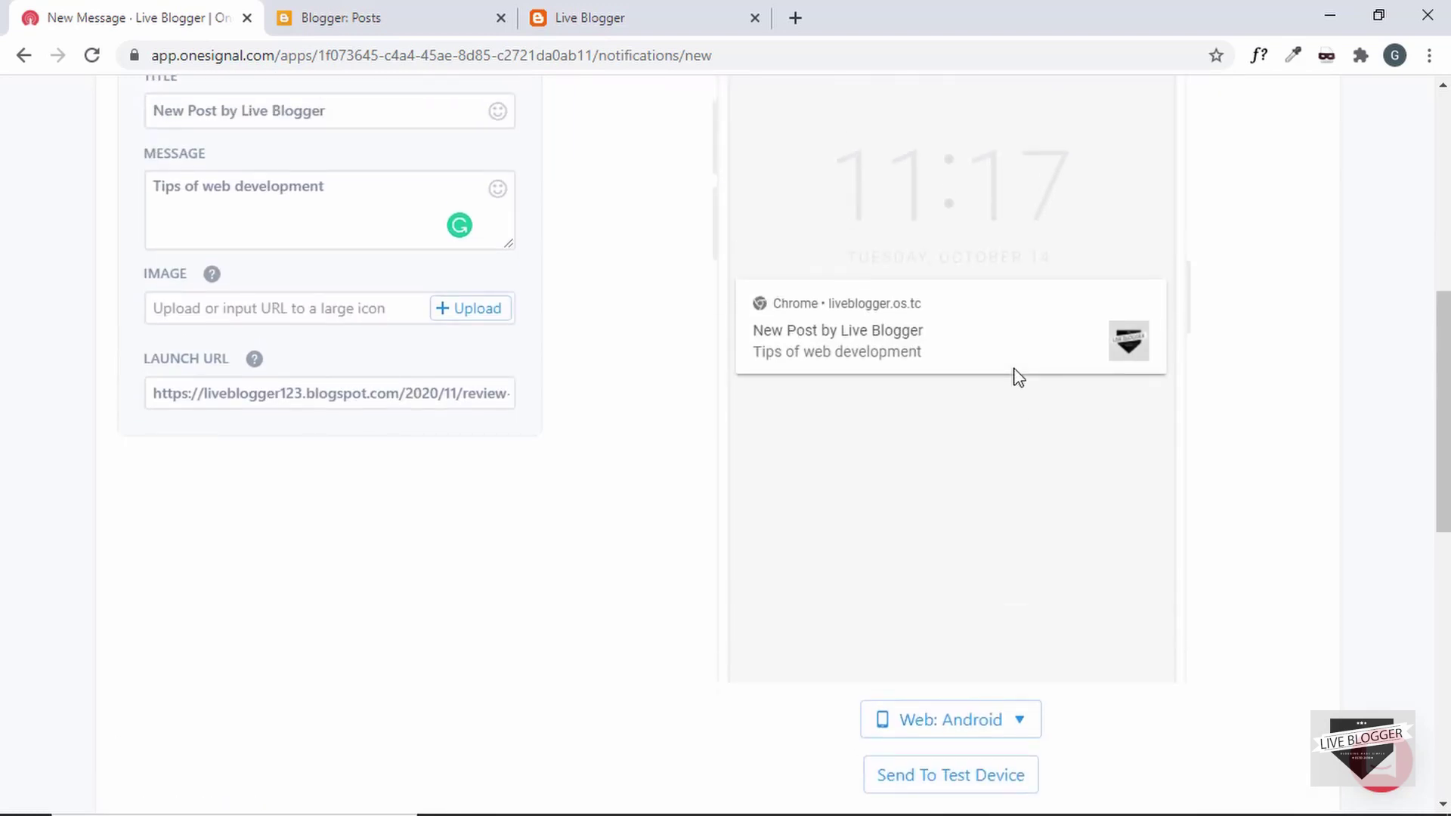
# - Expand the platform settings and examine the icon, image and badge options for Chrome, plus the Edge and Firefox options
pyautogui.scroll(-8, 1017, 376)
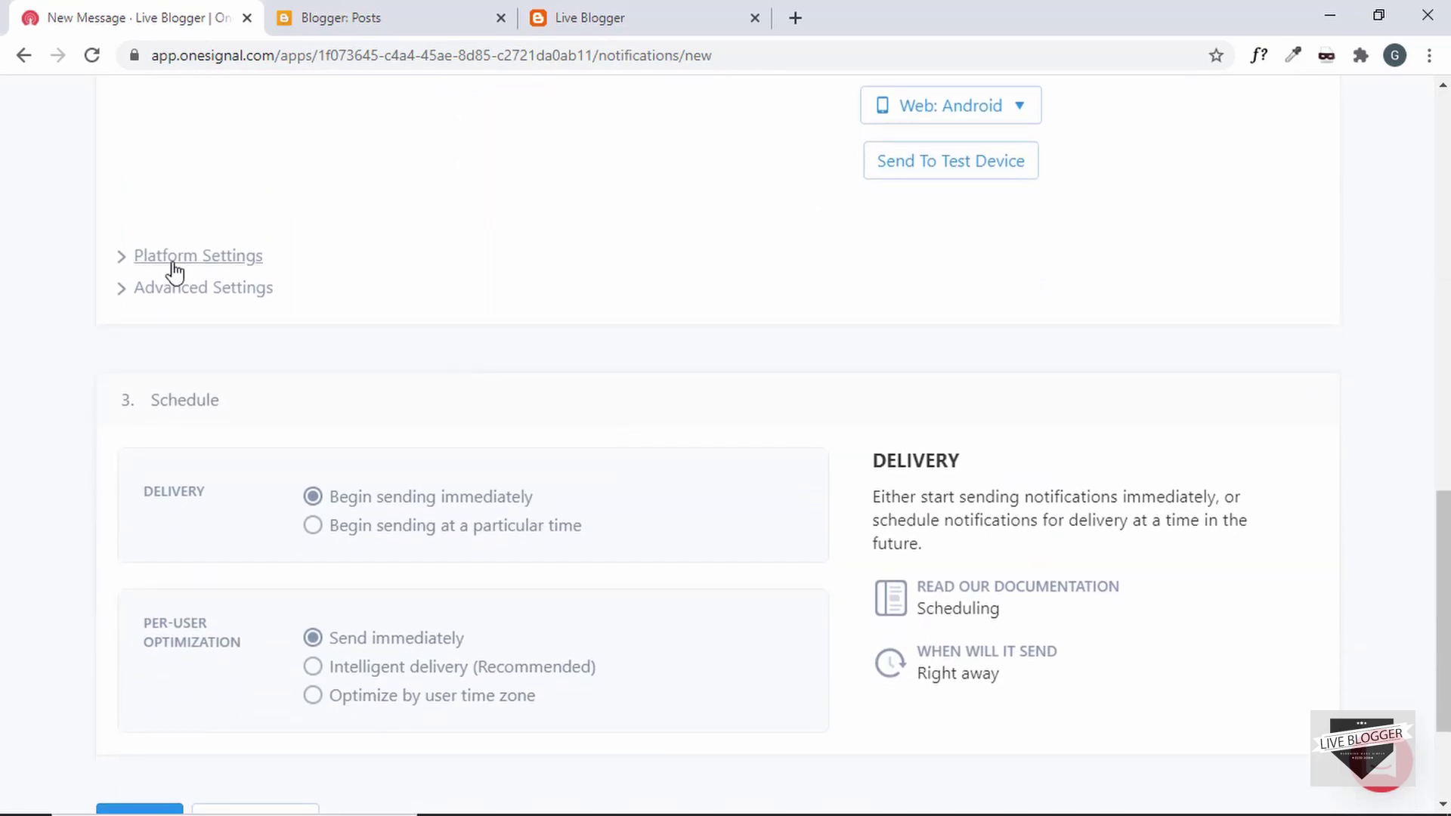
pyautogui.click(173, 261)
pyautogui.scroll(-2, 211, 308)
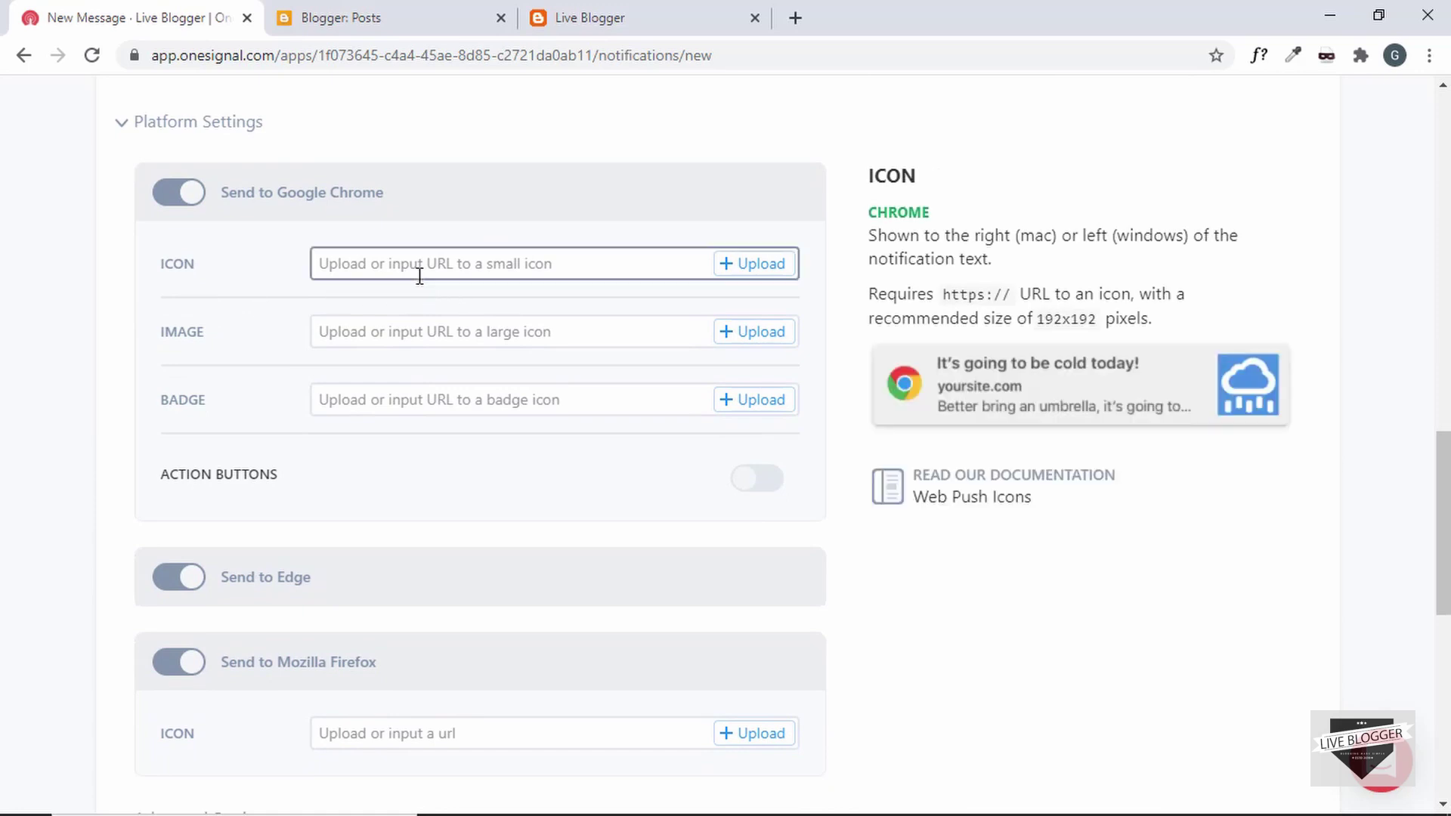
pyautogui.moveTo(429, 327)
pyautogui.moveTo(369, 412)
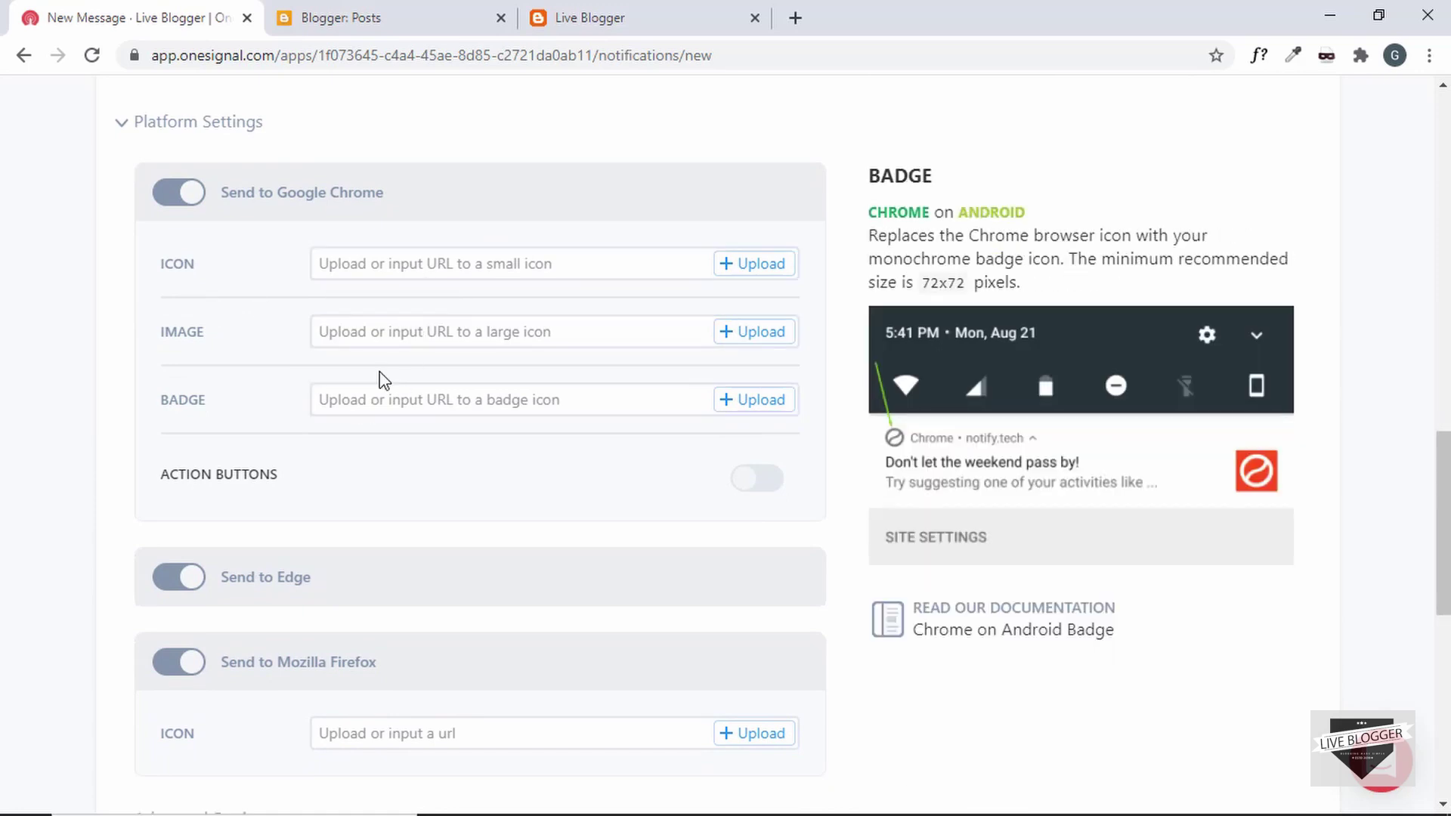
pyautogui.moveTo(407, 271)
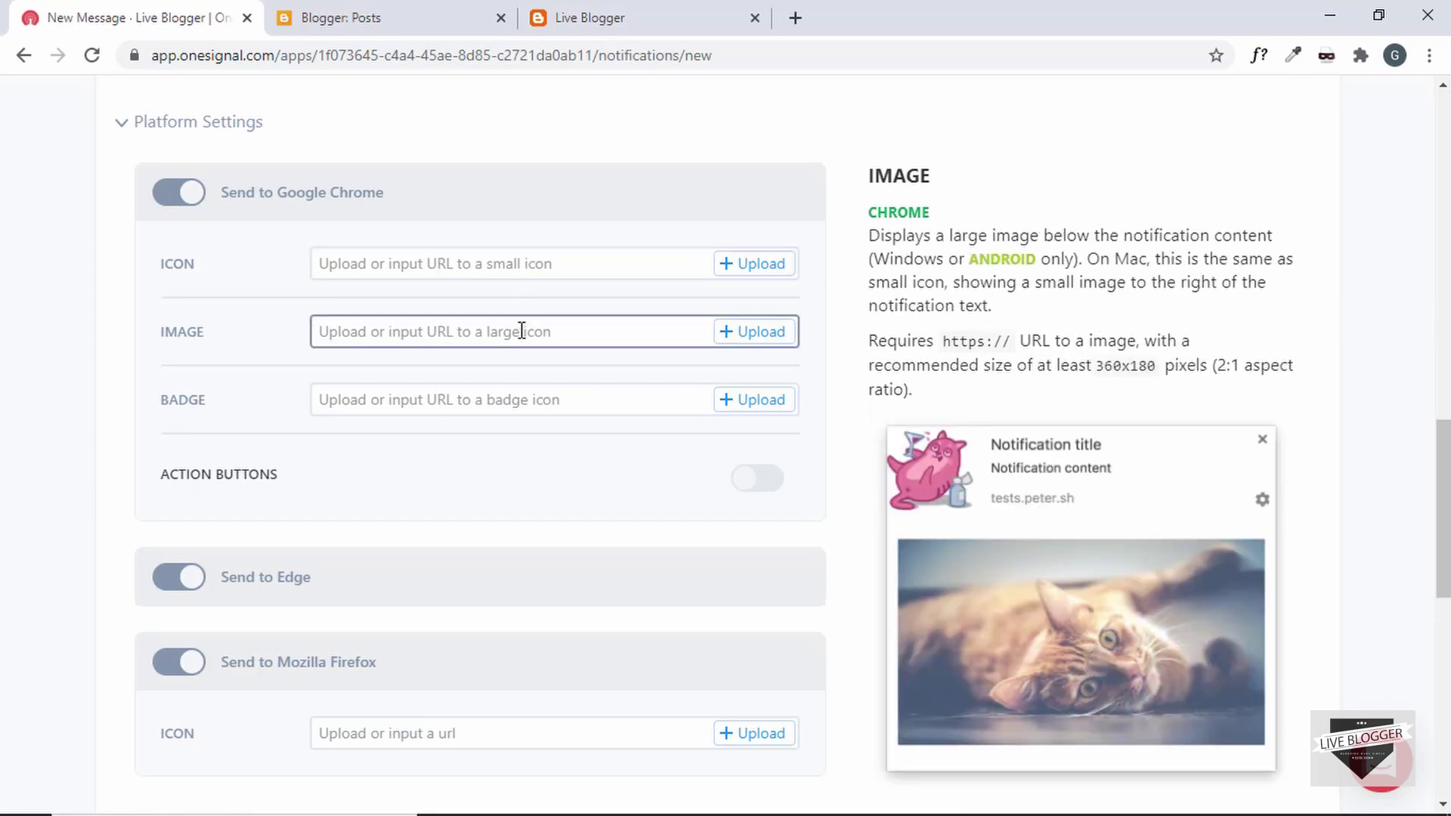
pyautogui.moveTo(519, 399)
pyautogui.scroll(-1, 522, 389)
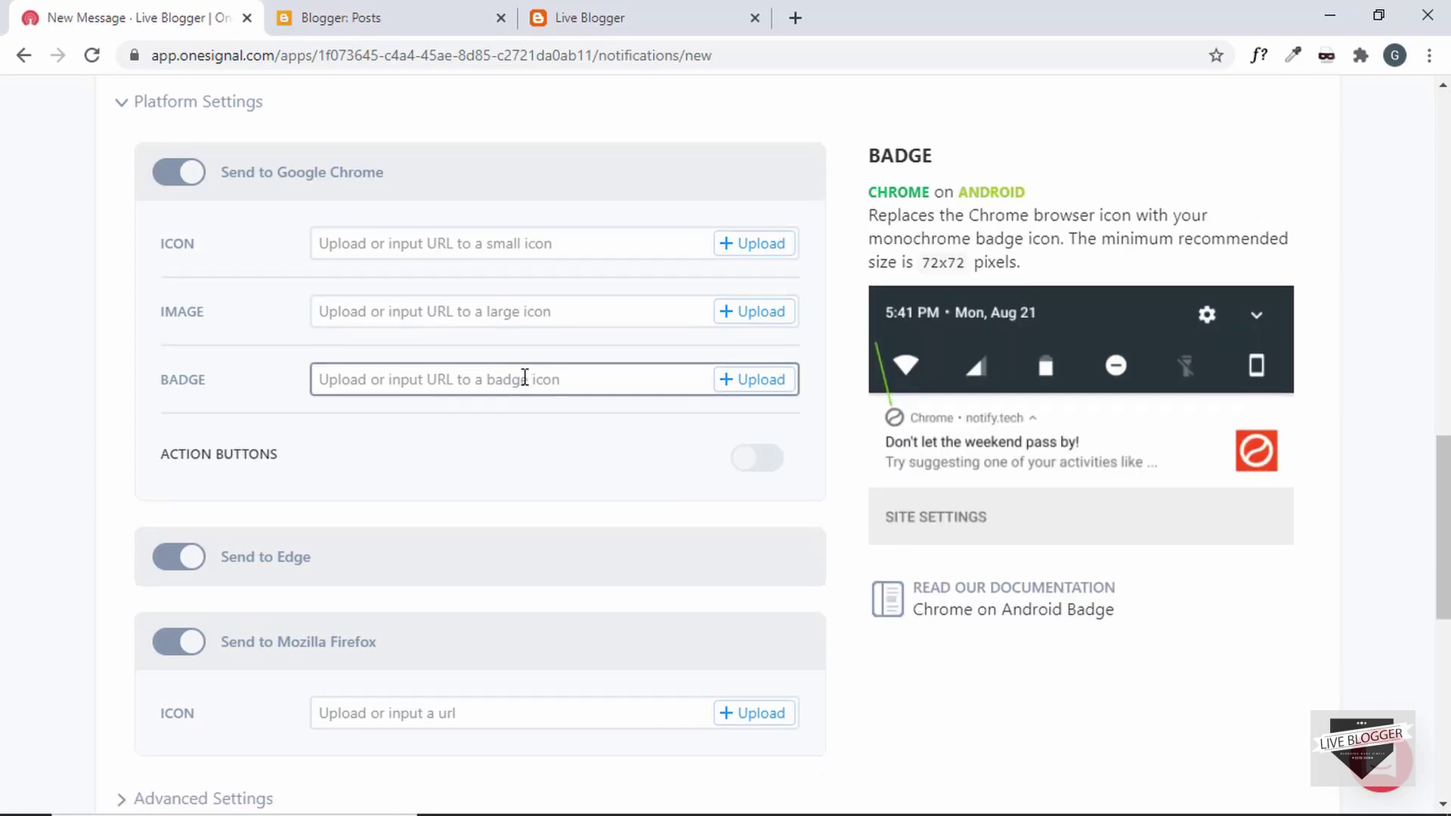
pyautogui.scroll(-2, 423, 446)
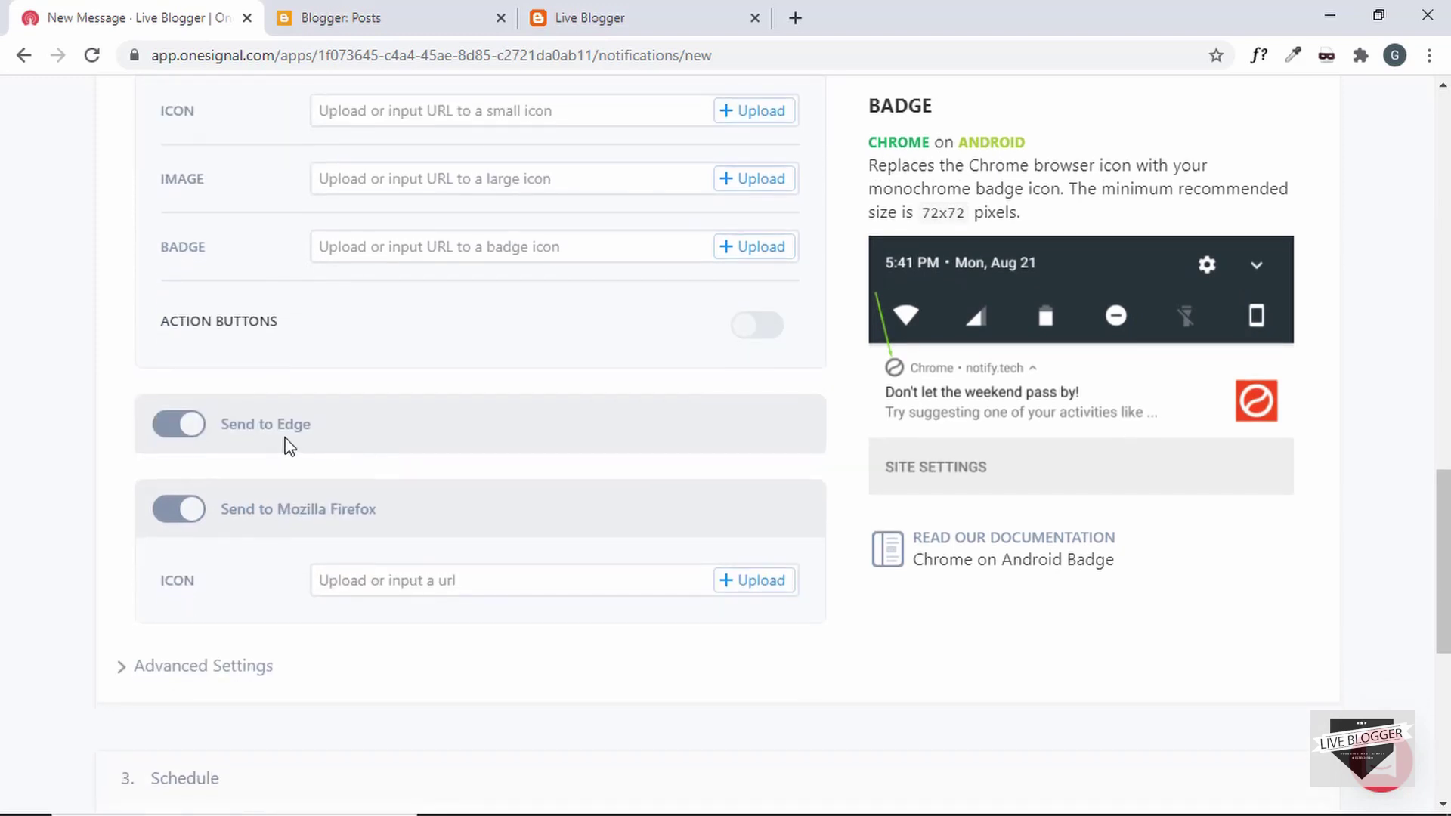
pyautogui.scroll(-2, 356, 423)
pyautogui.scroll(-1, 302, 397)
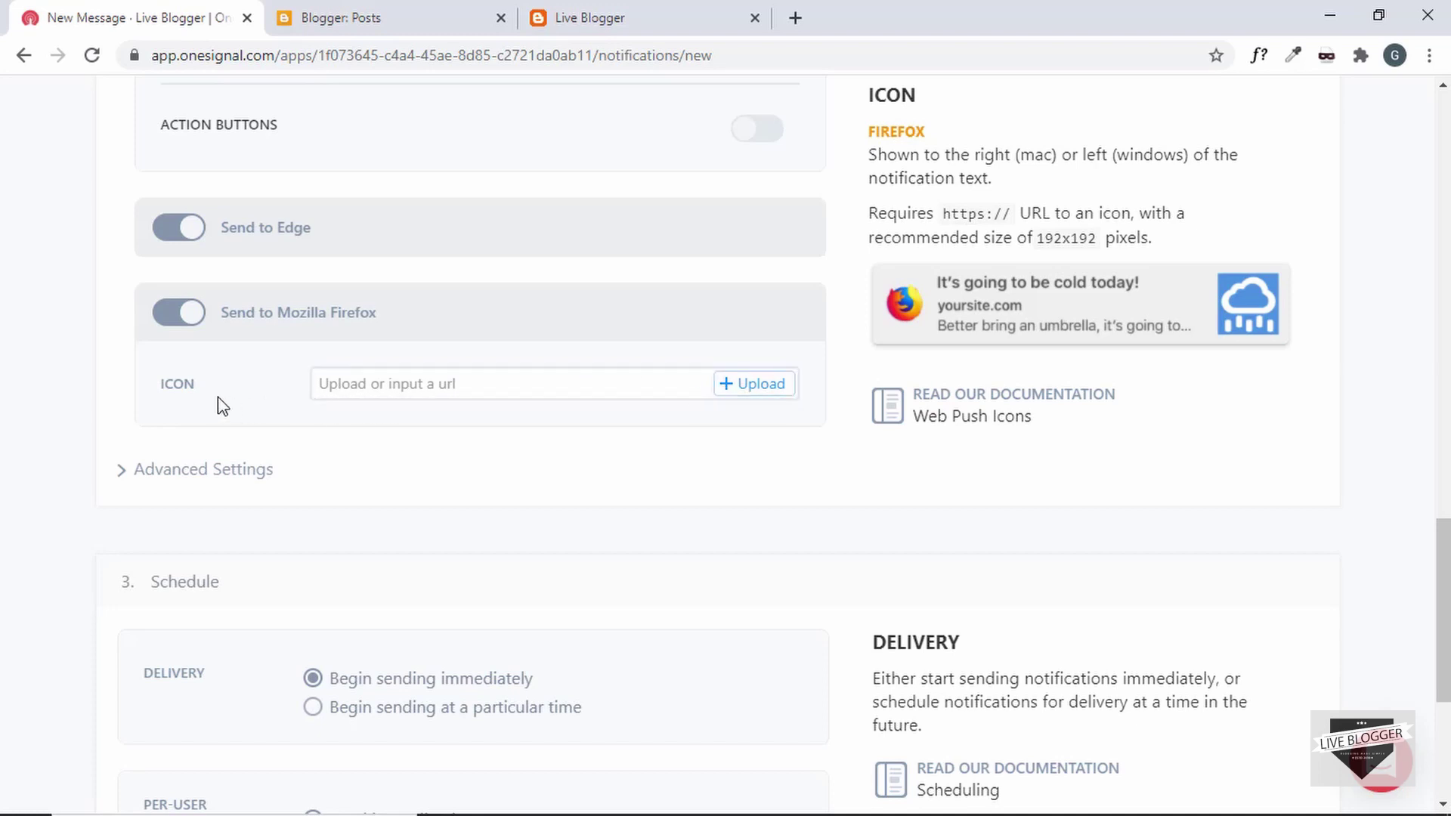
# - Review the message's delivery and per-user optimization choices in the Schedule section
pyautogui.scroll(1, 299, 302)
pyautogui.scroll(-4, 302, 306)
pyautogui.scroll(-2, 305, 309)
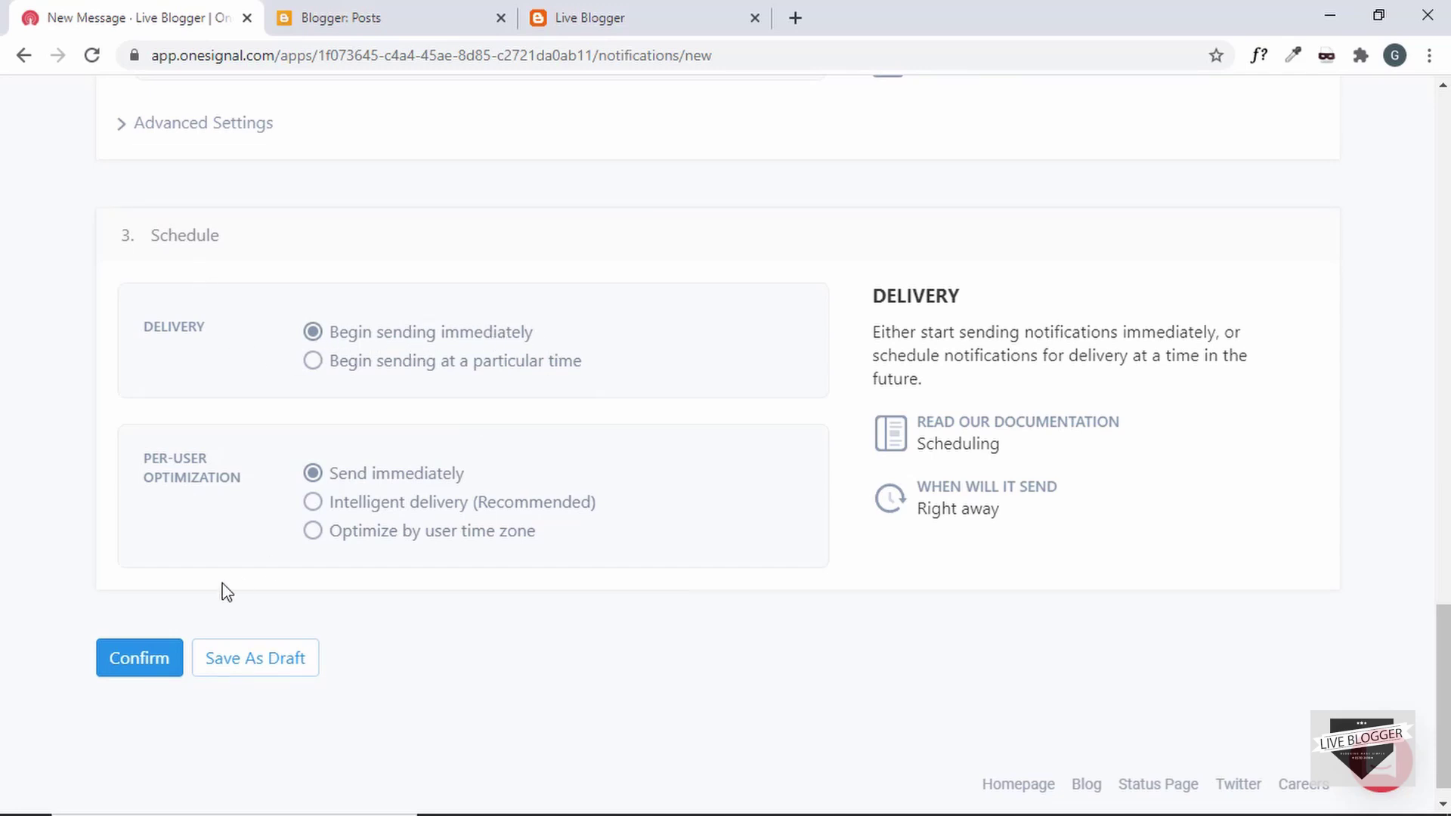
pyautogui.moveTo(231, 584)
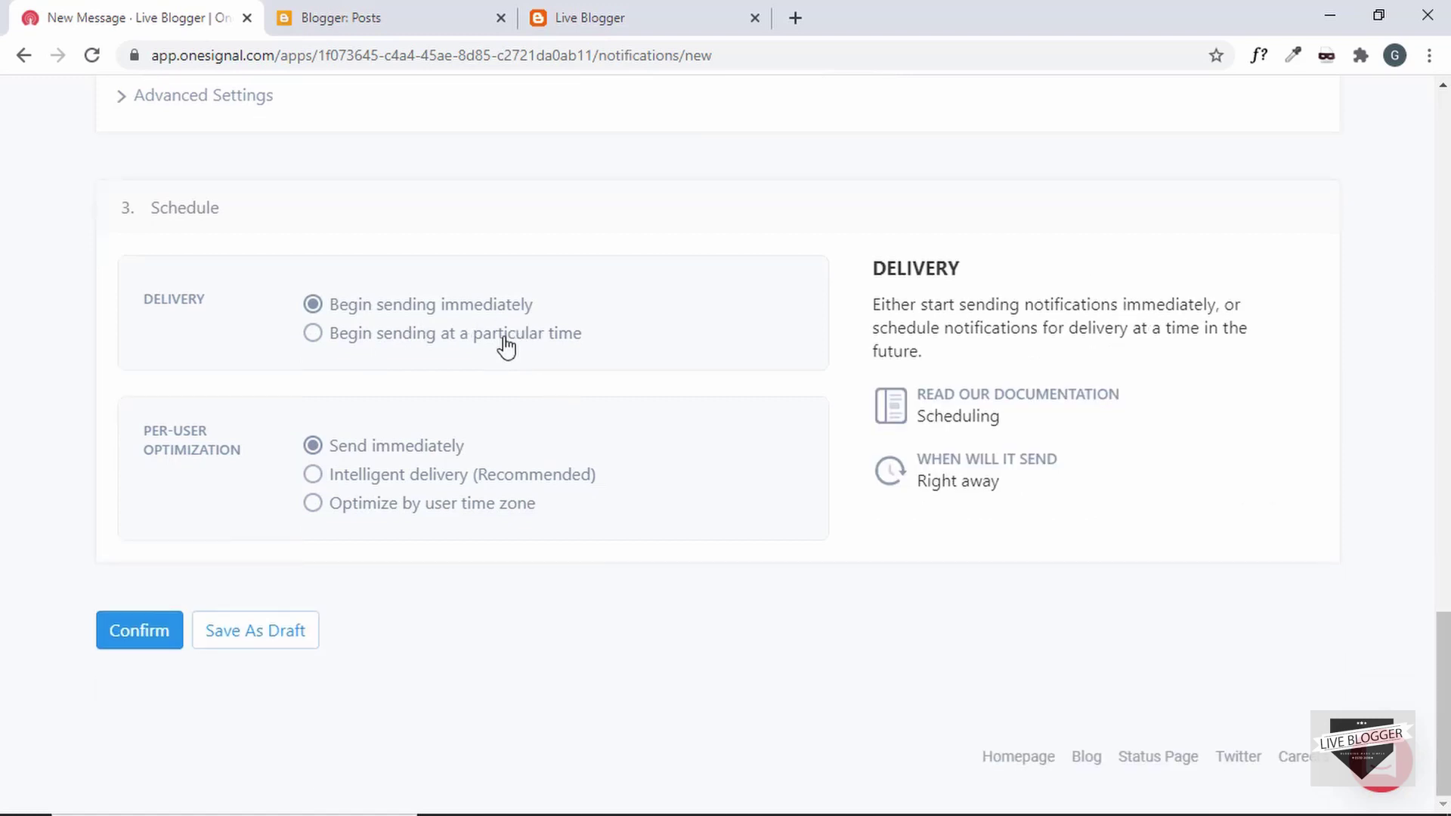
# - Look at the option to begin sending at a particular time and return delivery to Begin sending immediately
pyautogui.click(504, 342)
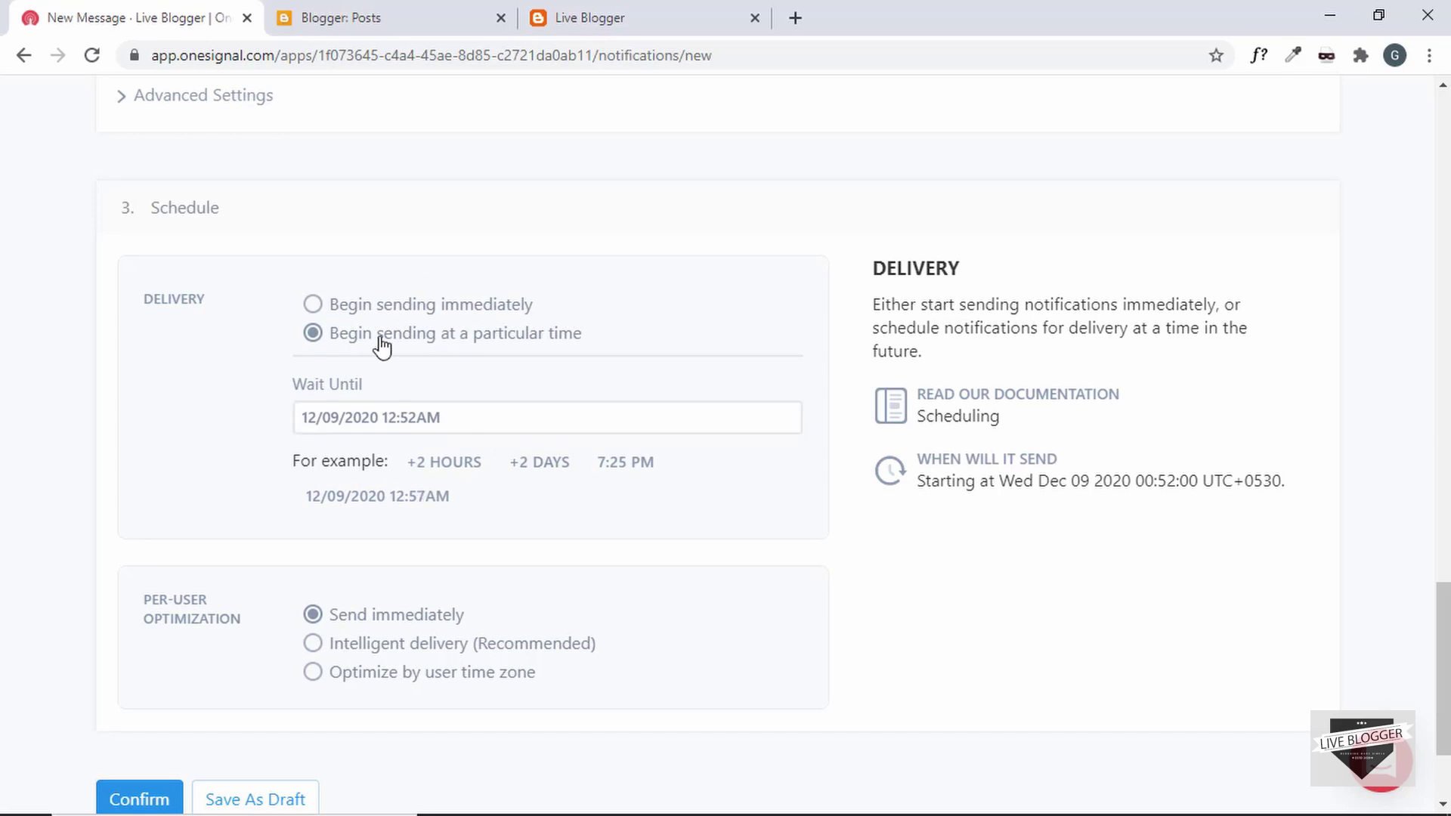
pyautogui.click(404, 310)
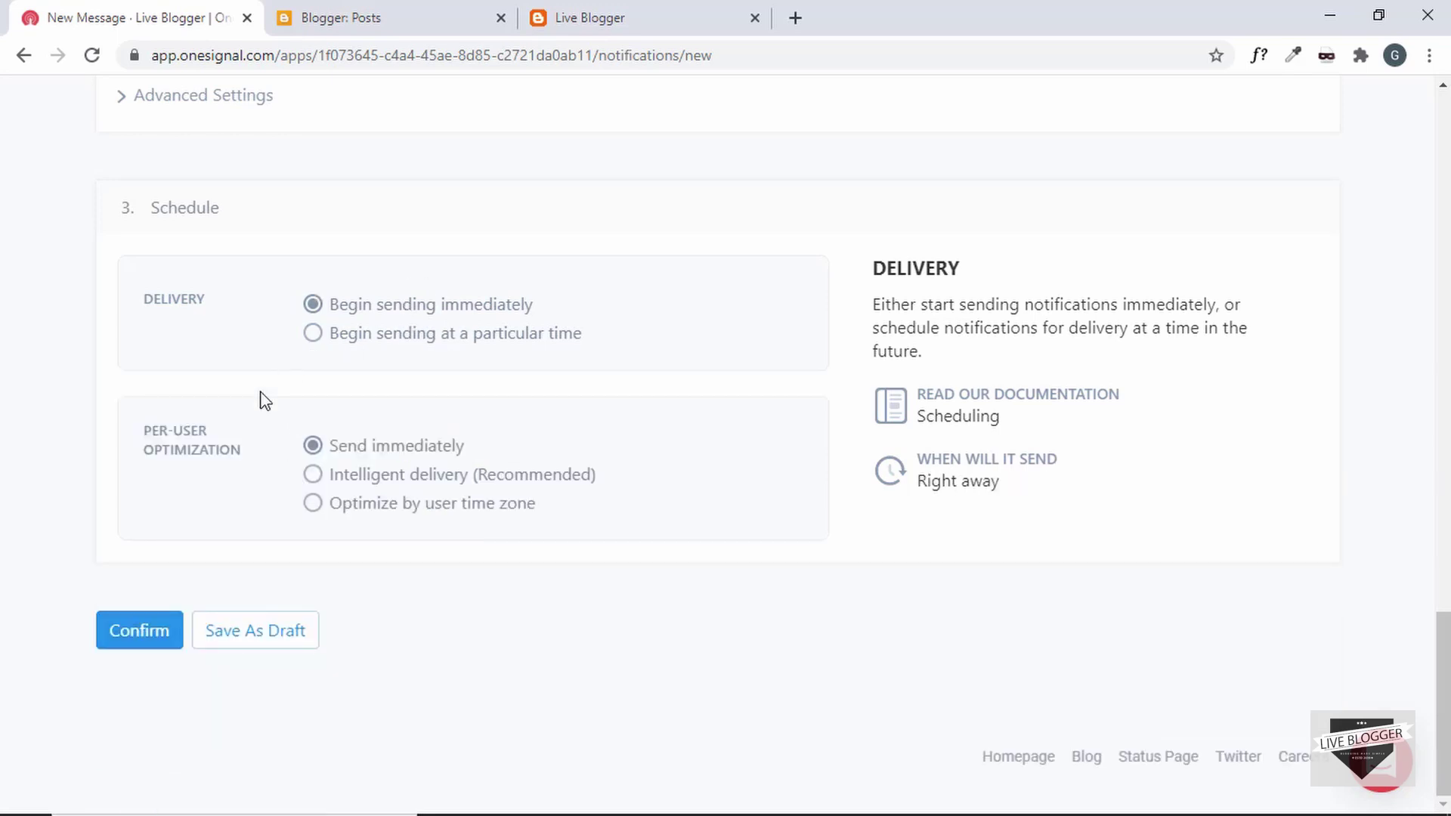
# - Confirm the push message, check its title, contents and launch URL in the summary, and send it
pyautogui.moveTo(261, 393)
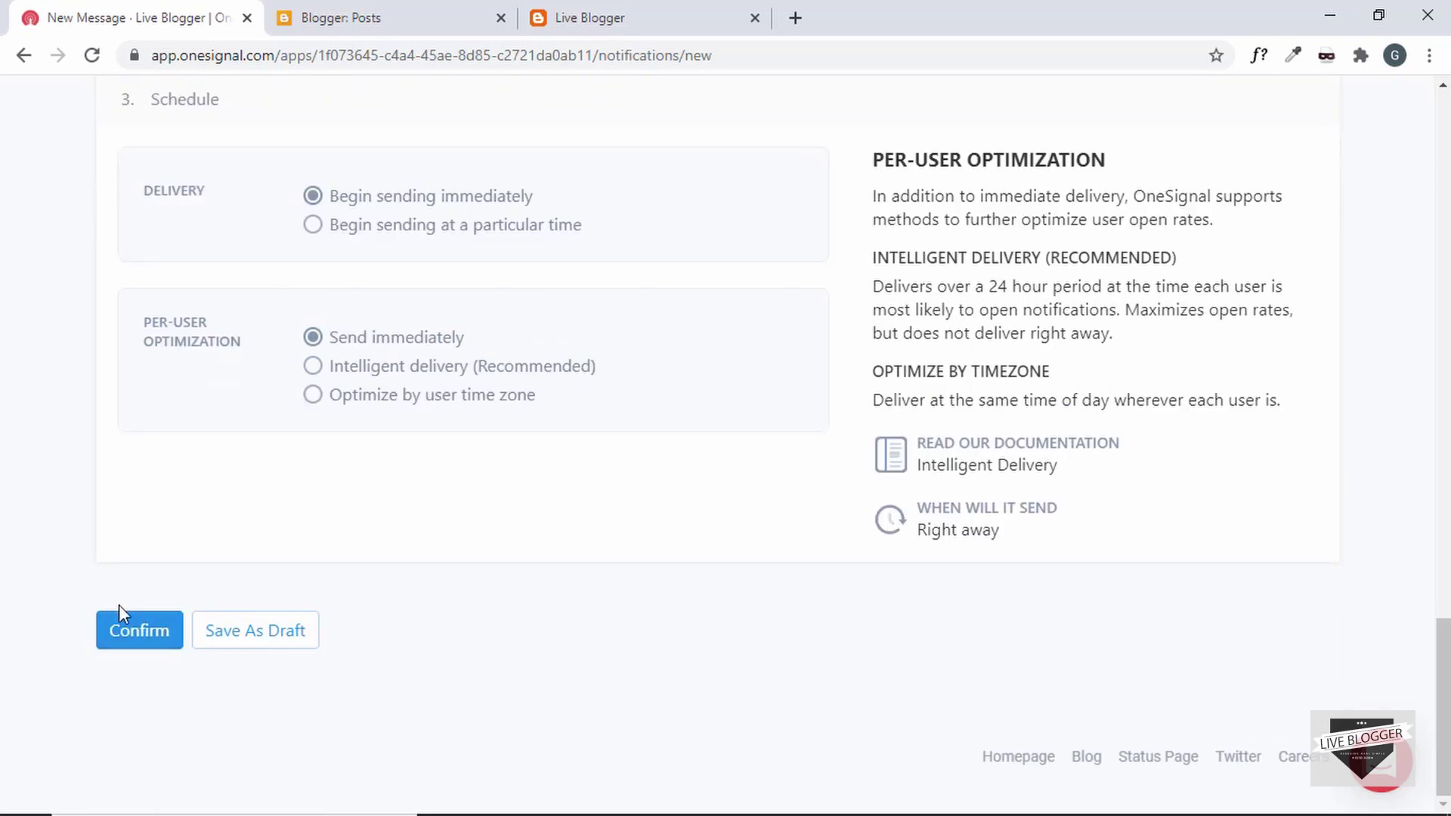
pyautogui.click(130, 639)
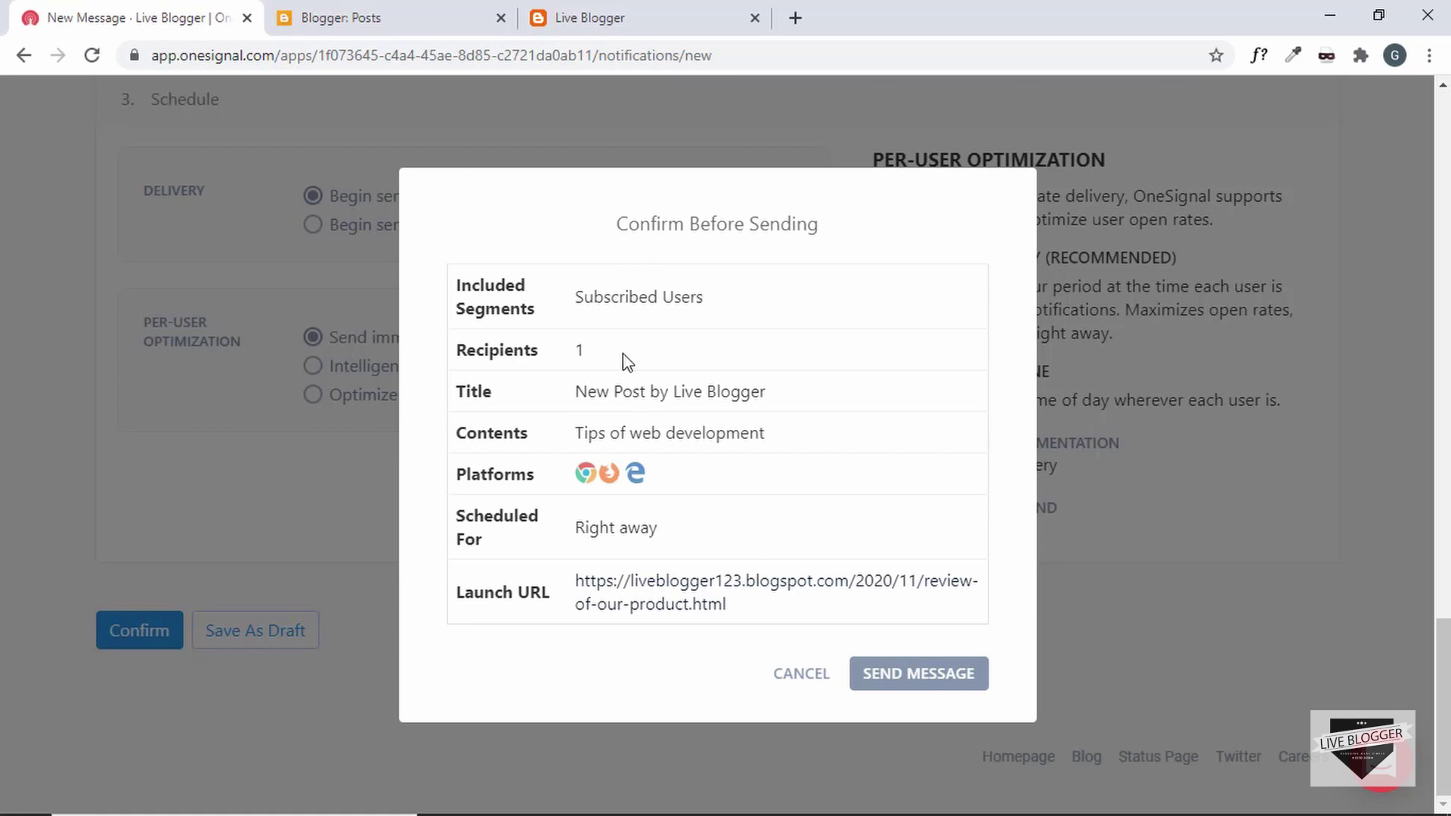
pyautogui.moveTo(580, 394); pyautogui.dragTo(582, 433)
pyautogui.click(778, 428)
pyautogui.click(583, 432)
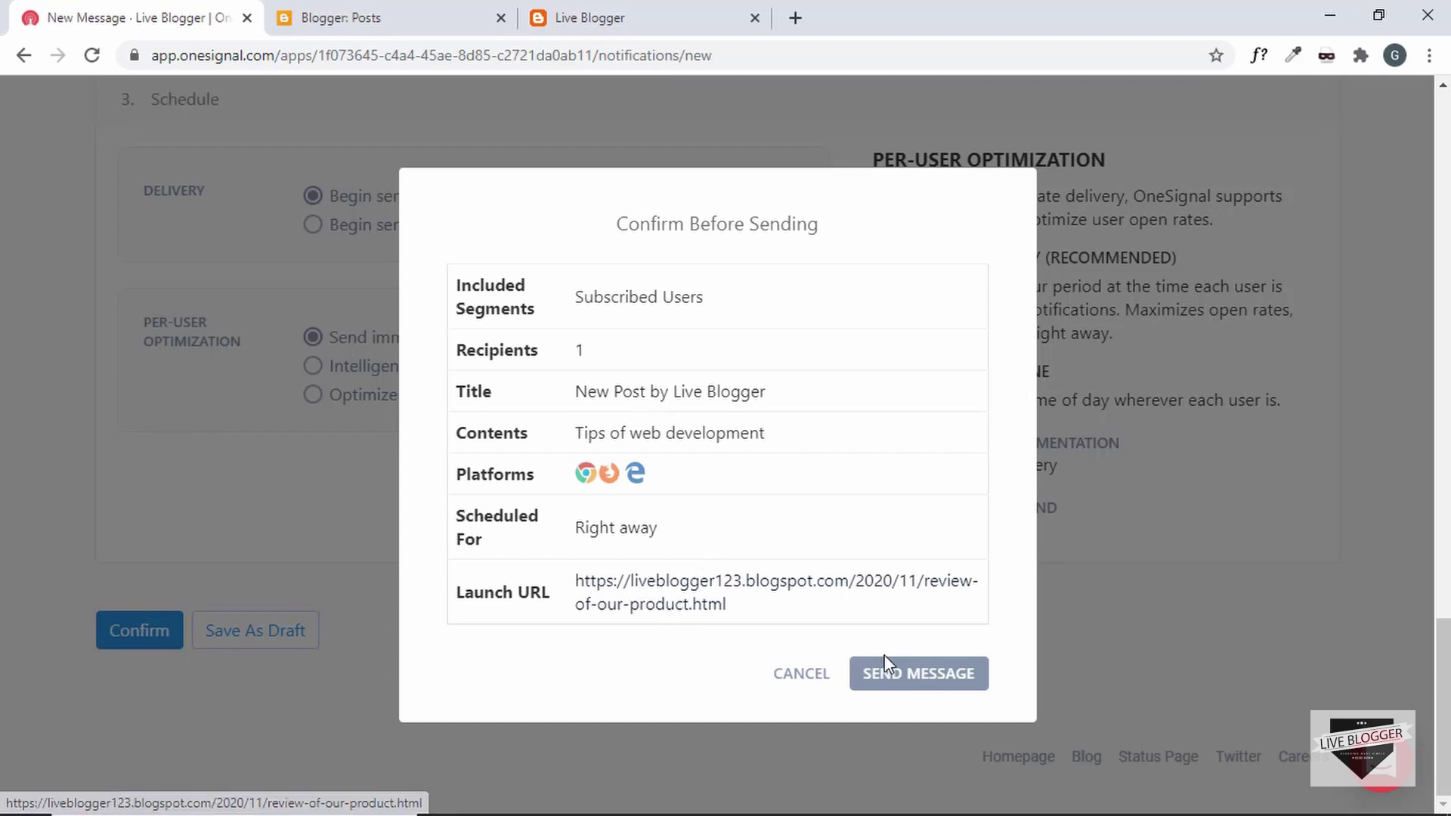
pyautogui.click(920, 683)
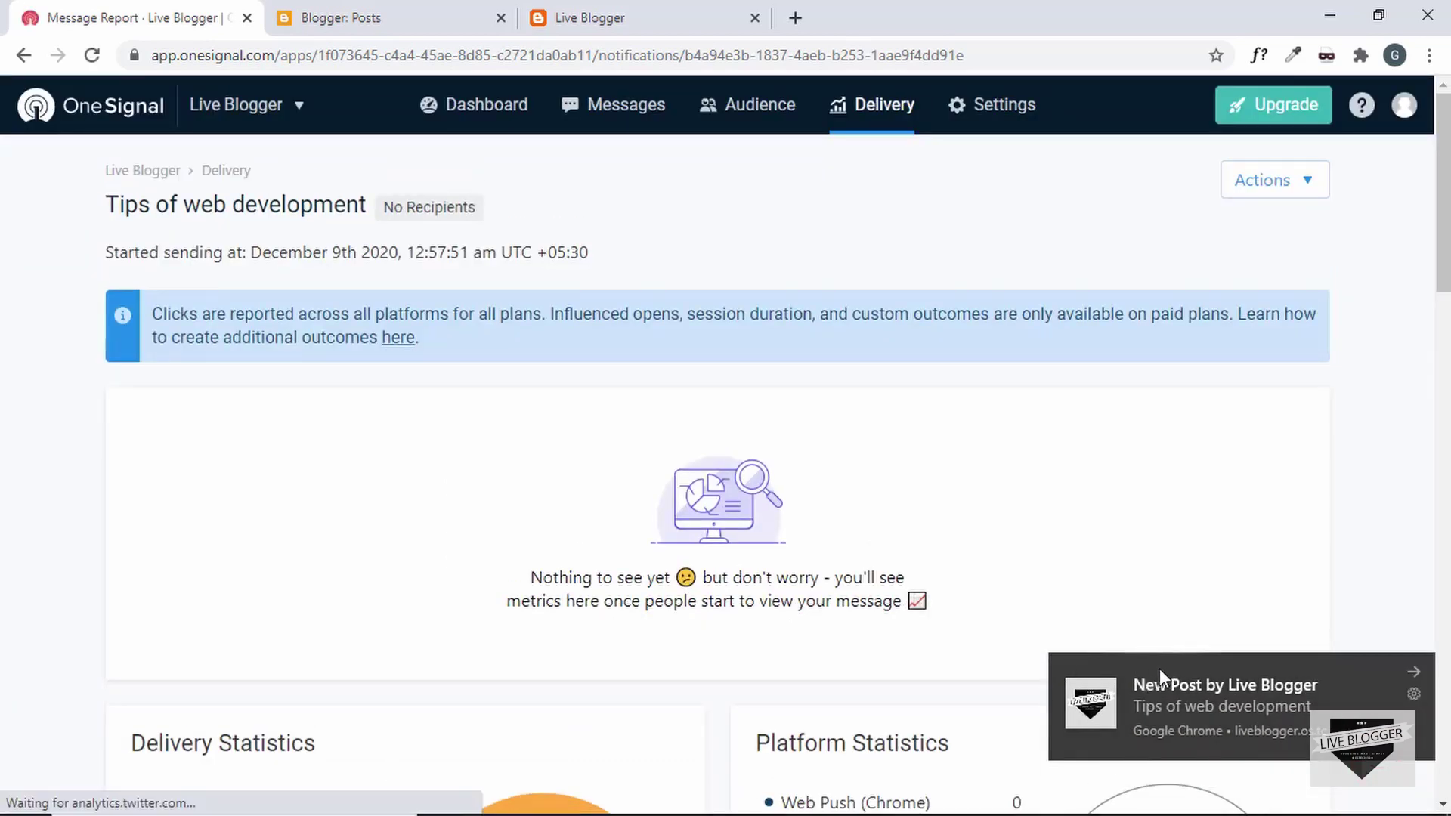
# - Open the received "New Post by Live Blogger" notification and look over the post it links to
pyautogui.click(1187, 691)
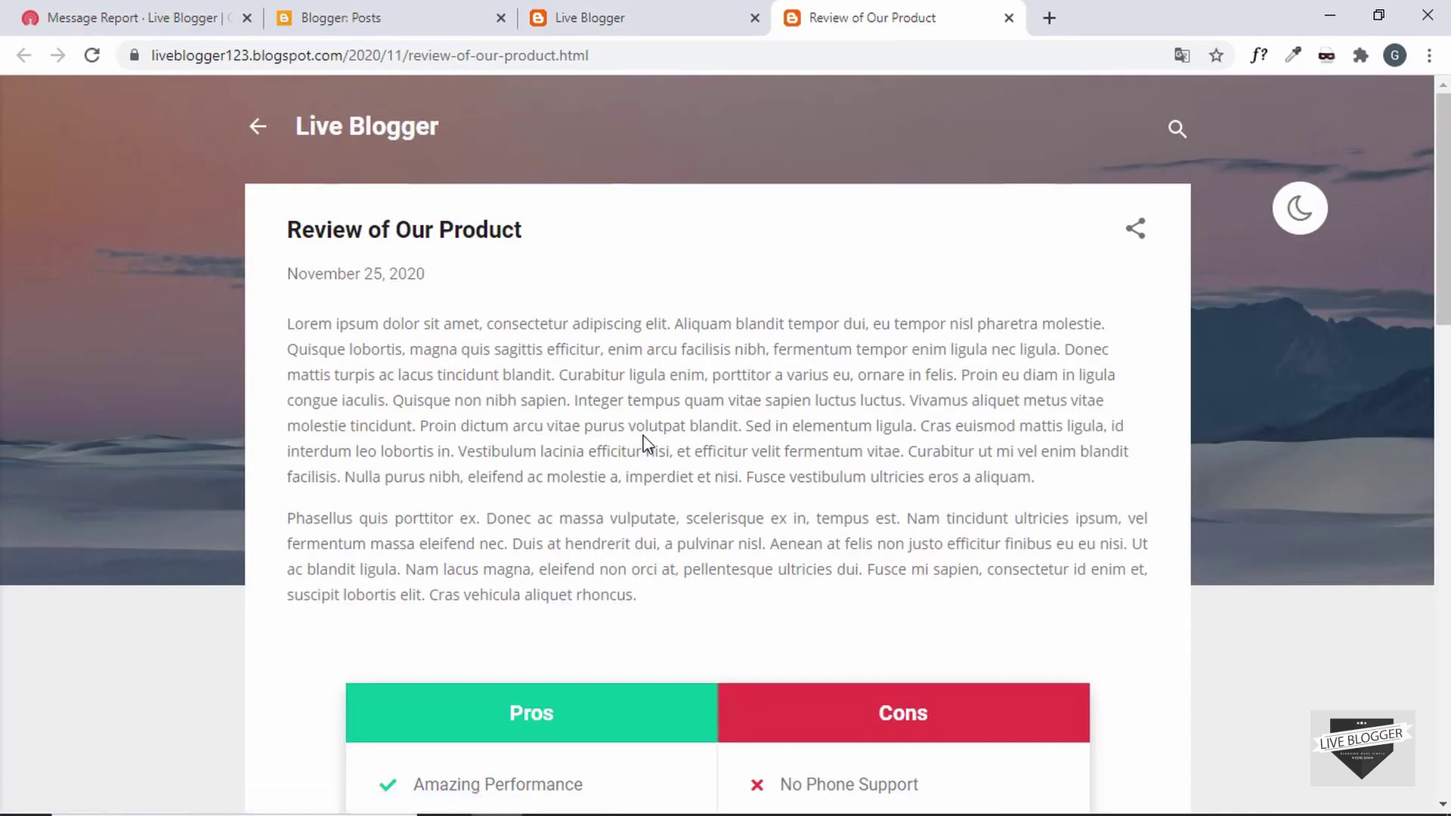
pyautogui.scroll(-5, 652, 390)
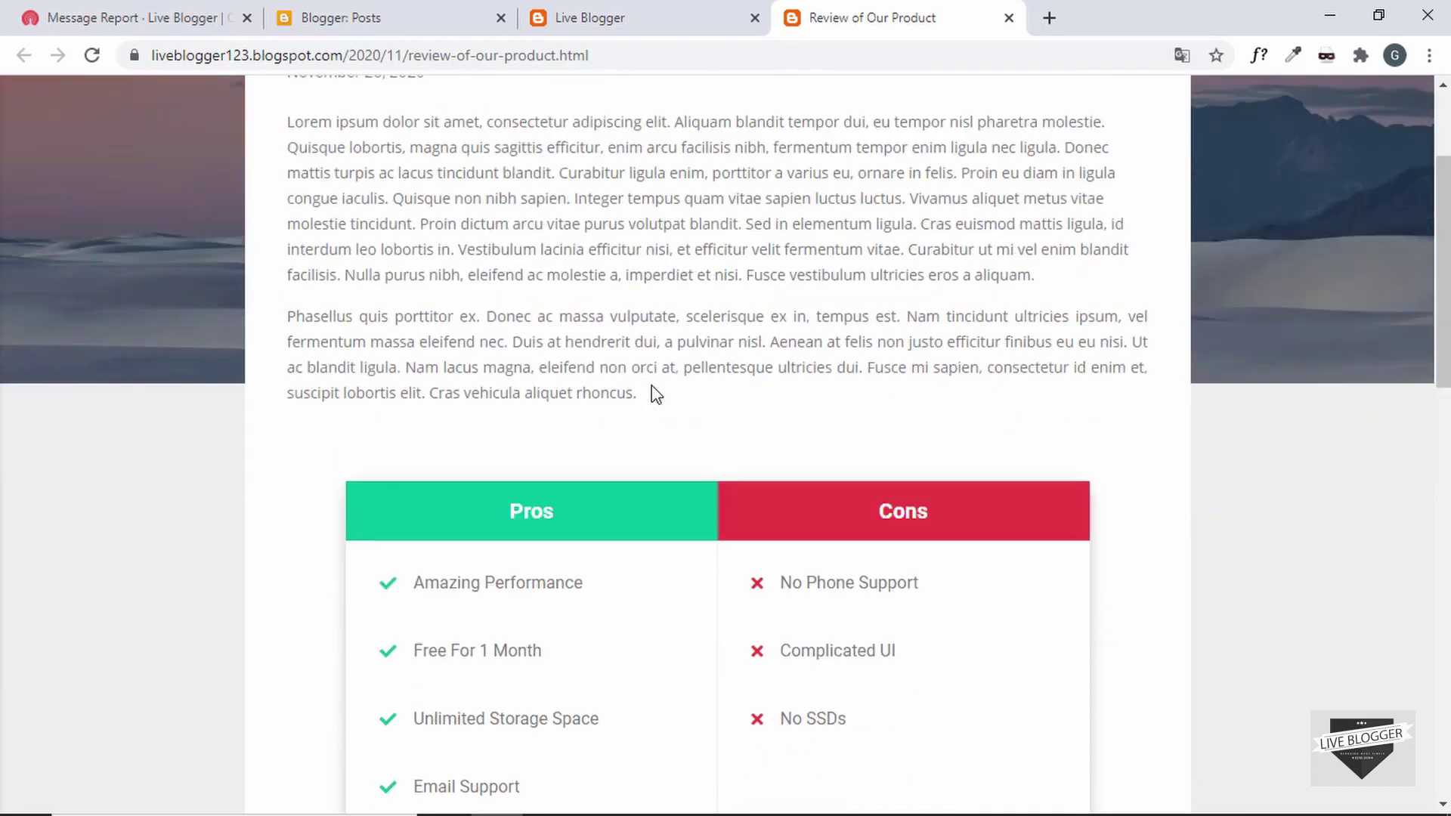
pyautogui.scroll(5, 656, 393)
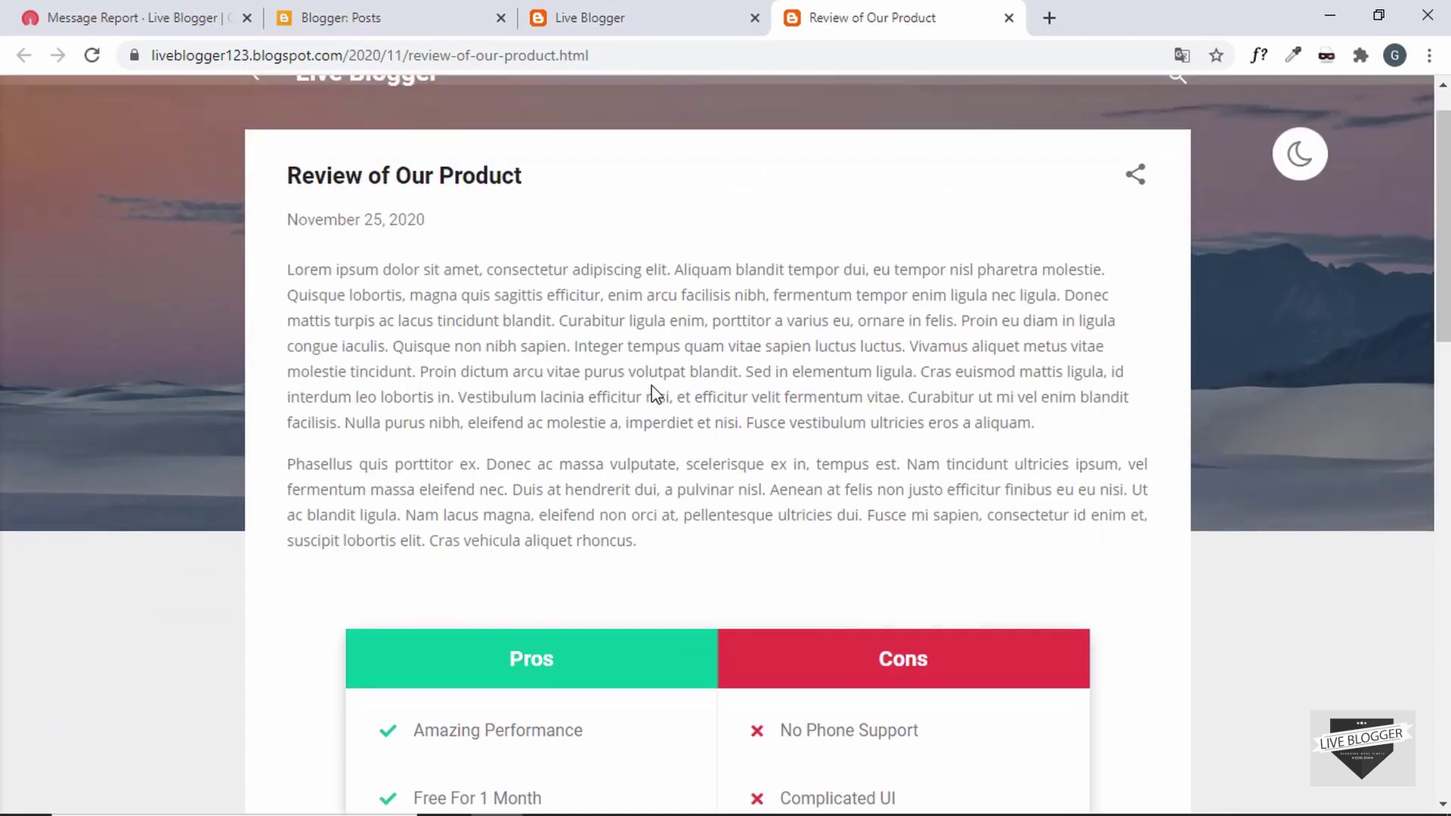
# - Return to the Live Blogger home page, look it over, and close the Review of Our Product page
pyautogui.click(662, 24)
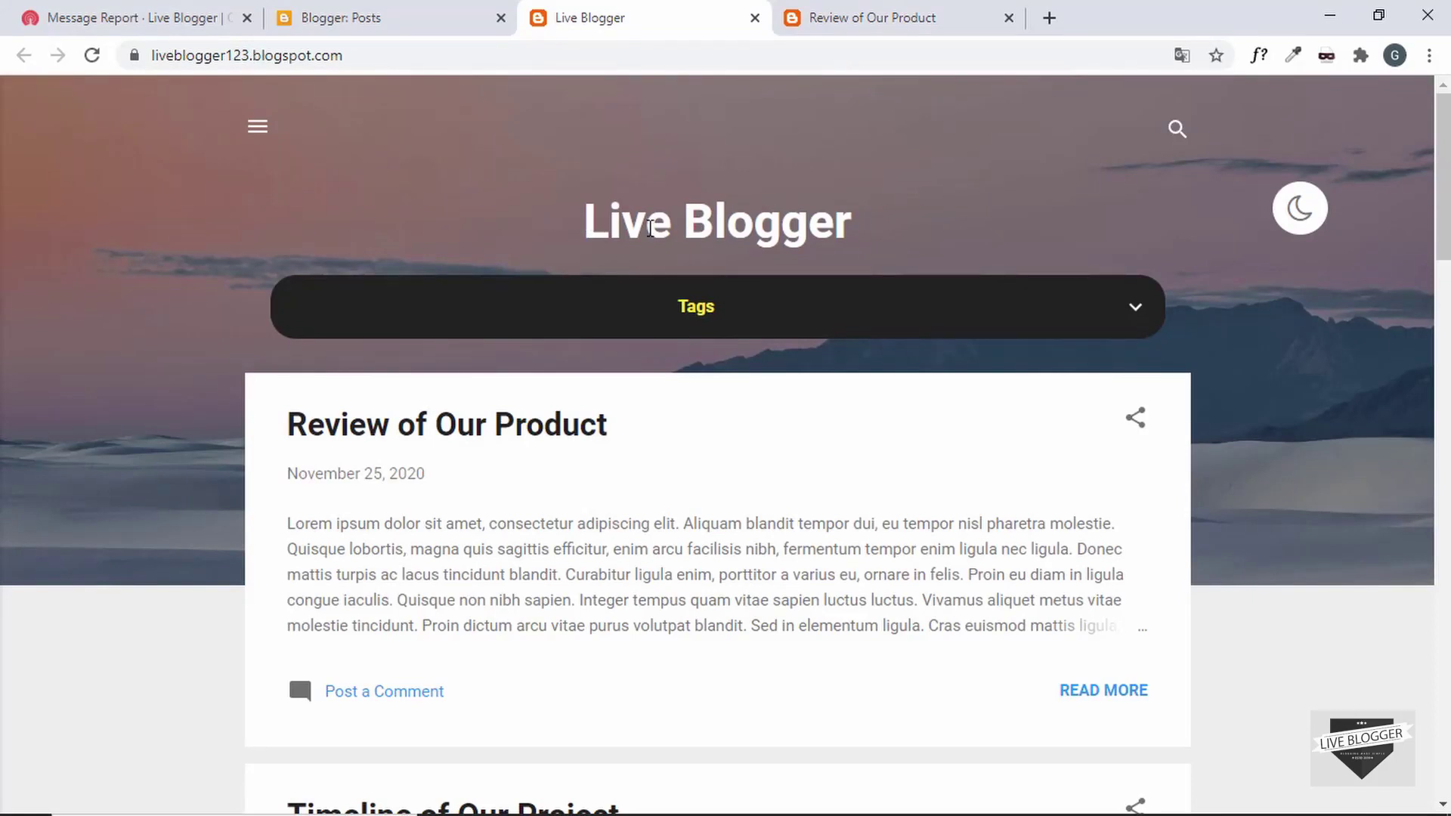
pyautogui.scroll(-3, 650, 229)
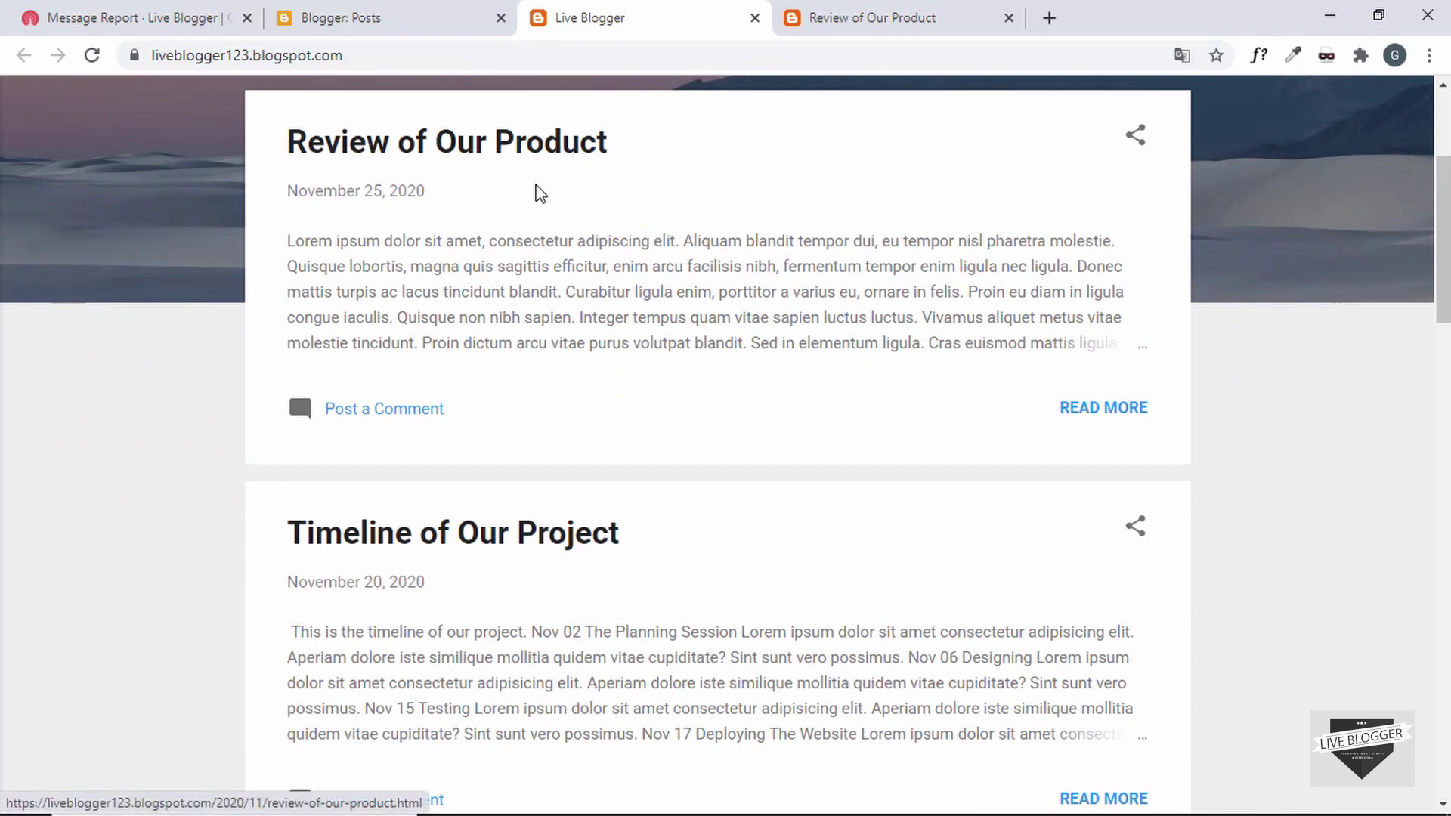
pyautogui.scroll(3, 490, 241)
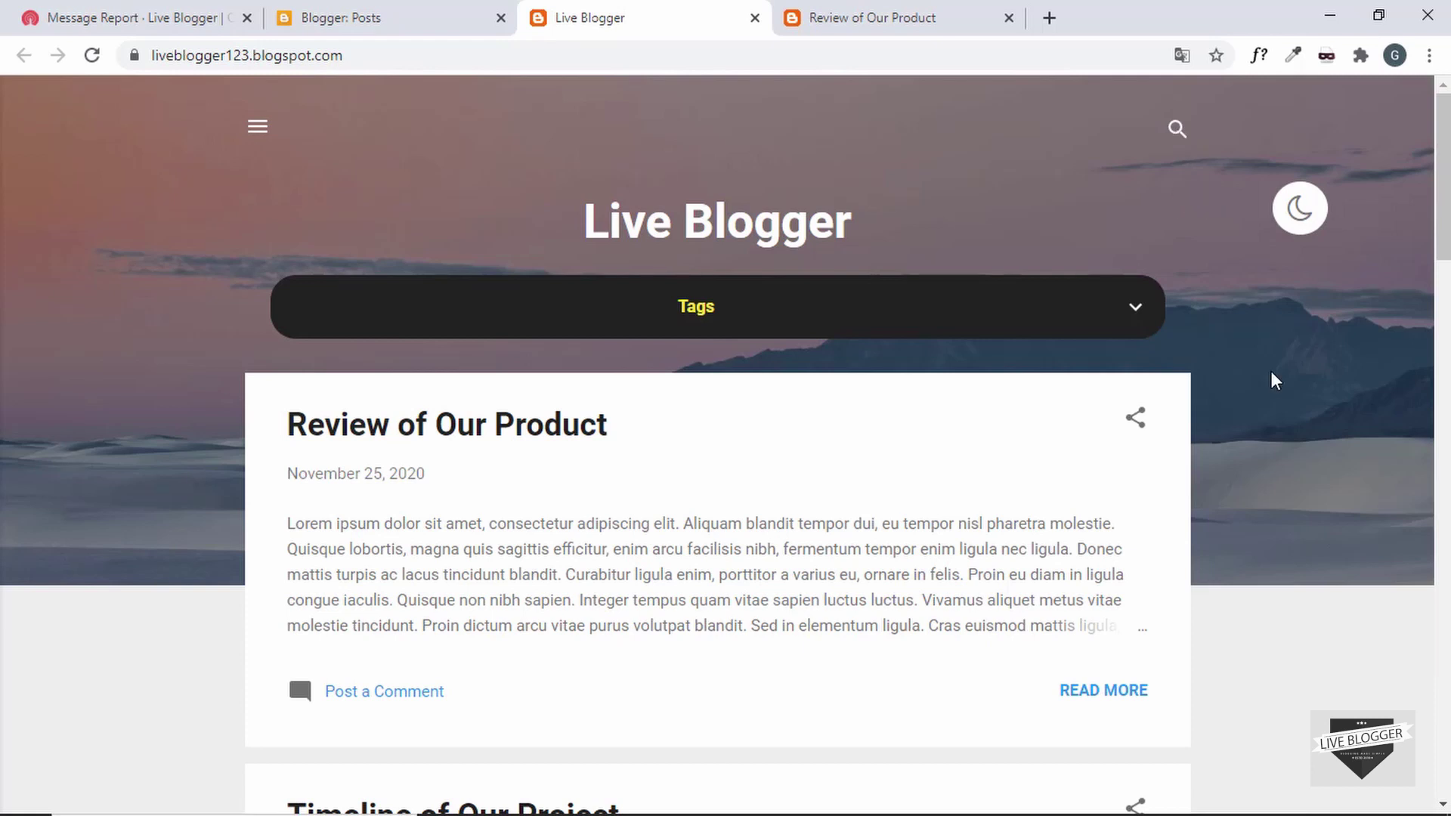
pyautogui.scroll(-1, 1275, 380)
pyautogui.scroll(1, 1275, 381)
pyautogui.scroll(-1, 1276, 380)
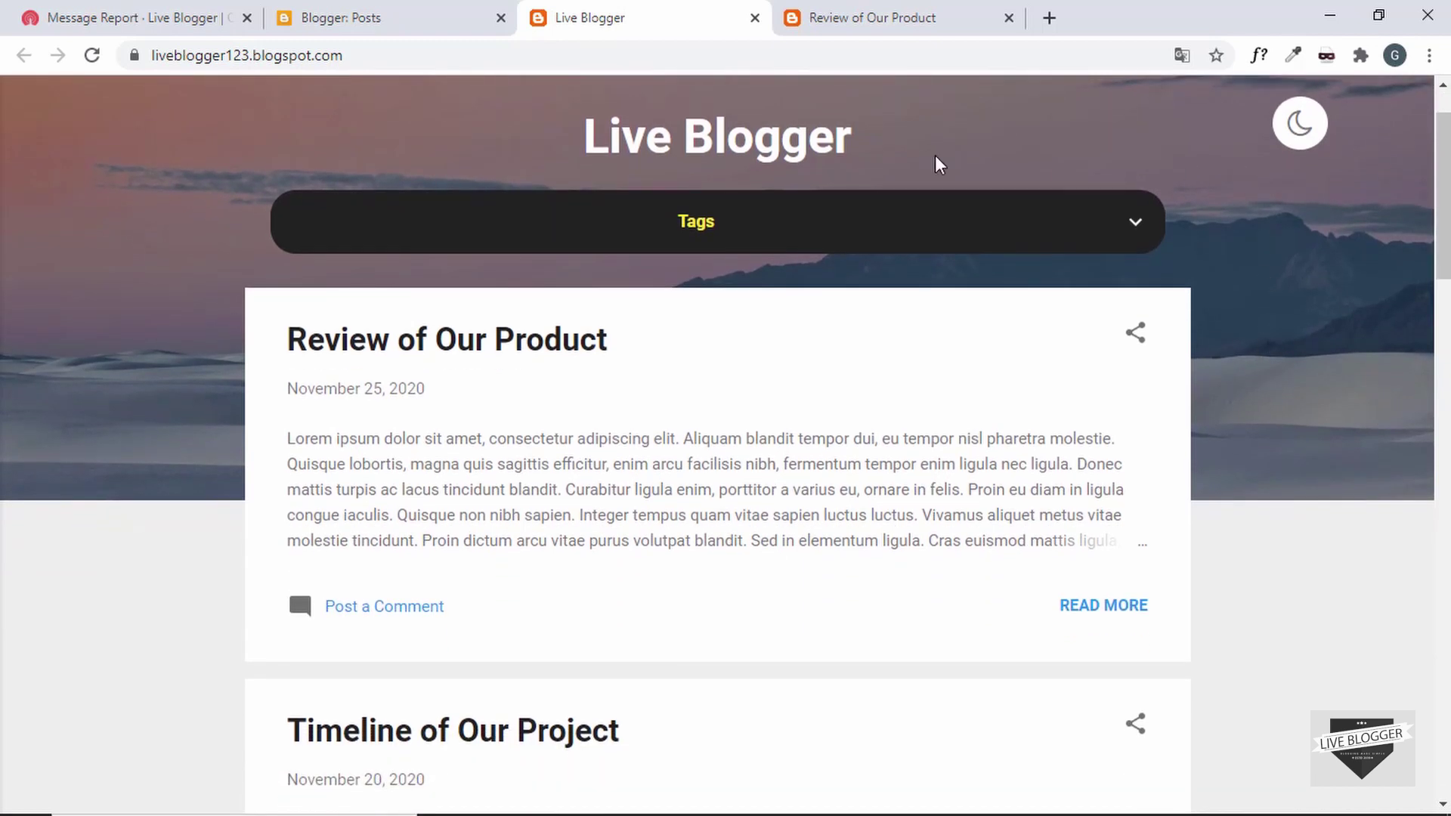
pyautogui.scroll(1, 739, 189)
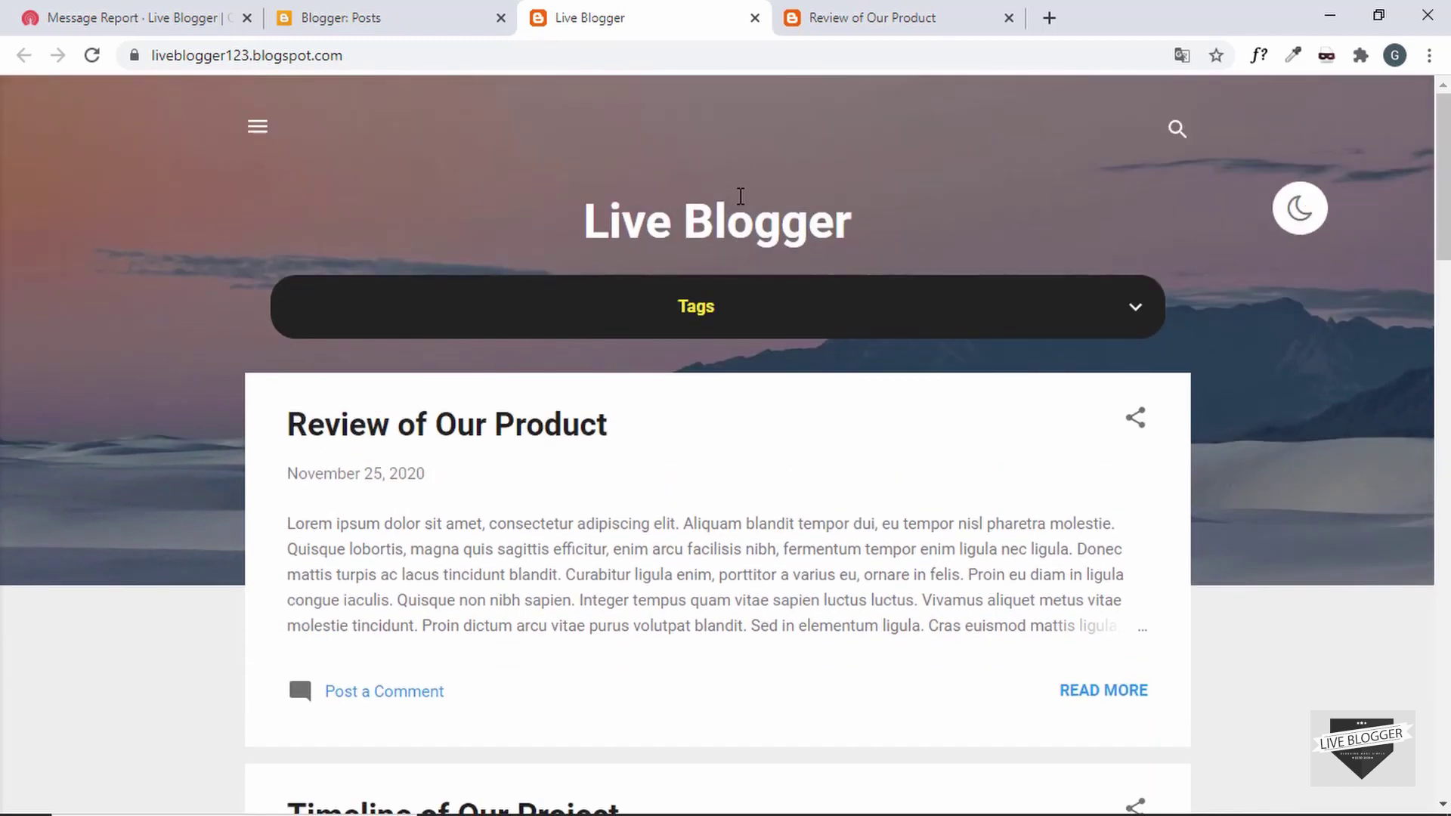
pyautogui.click(1010, 18)
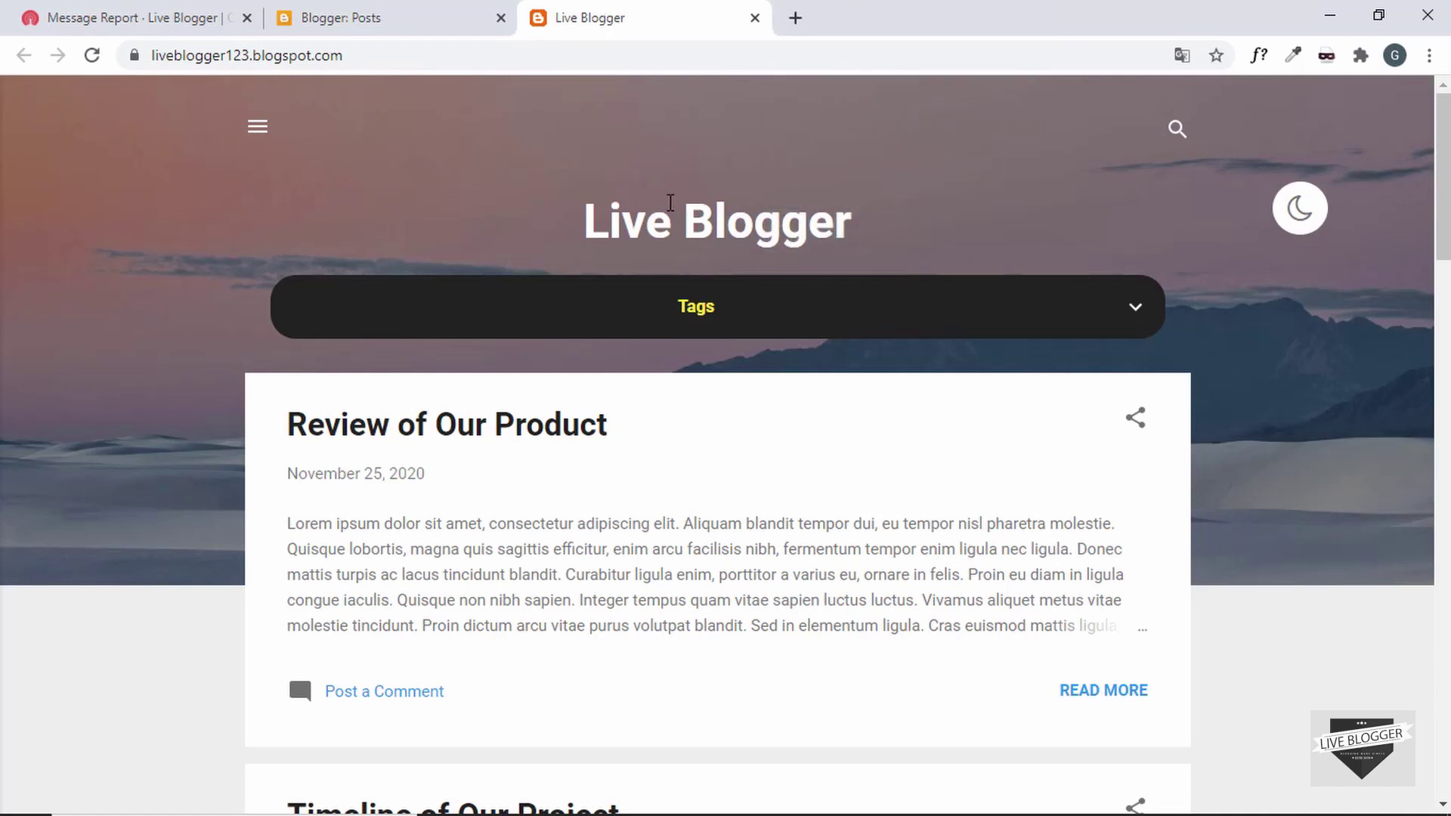